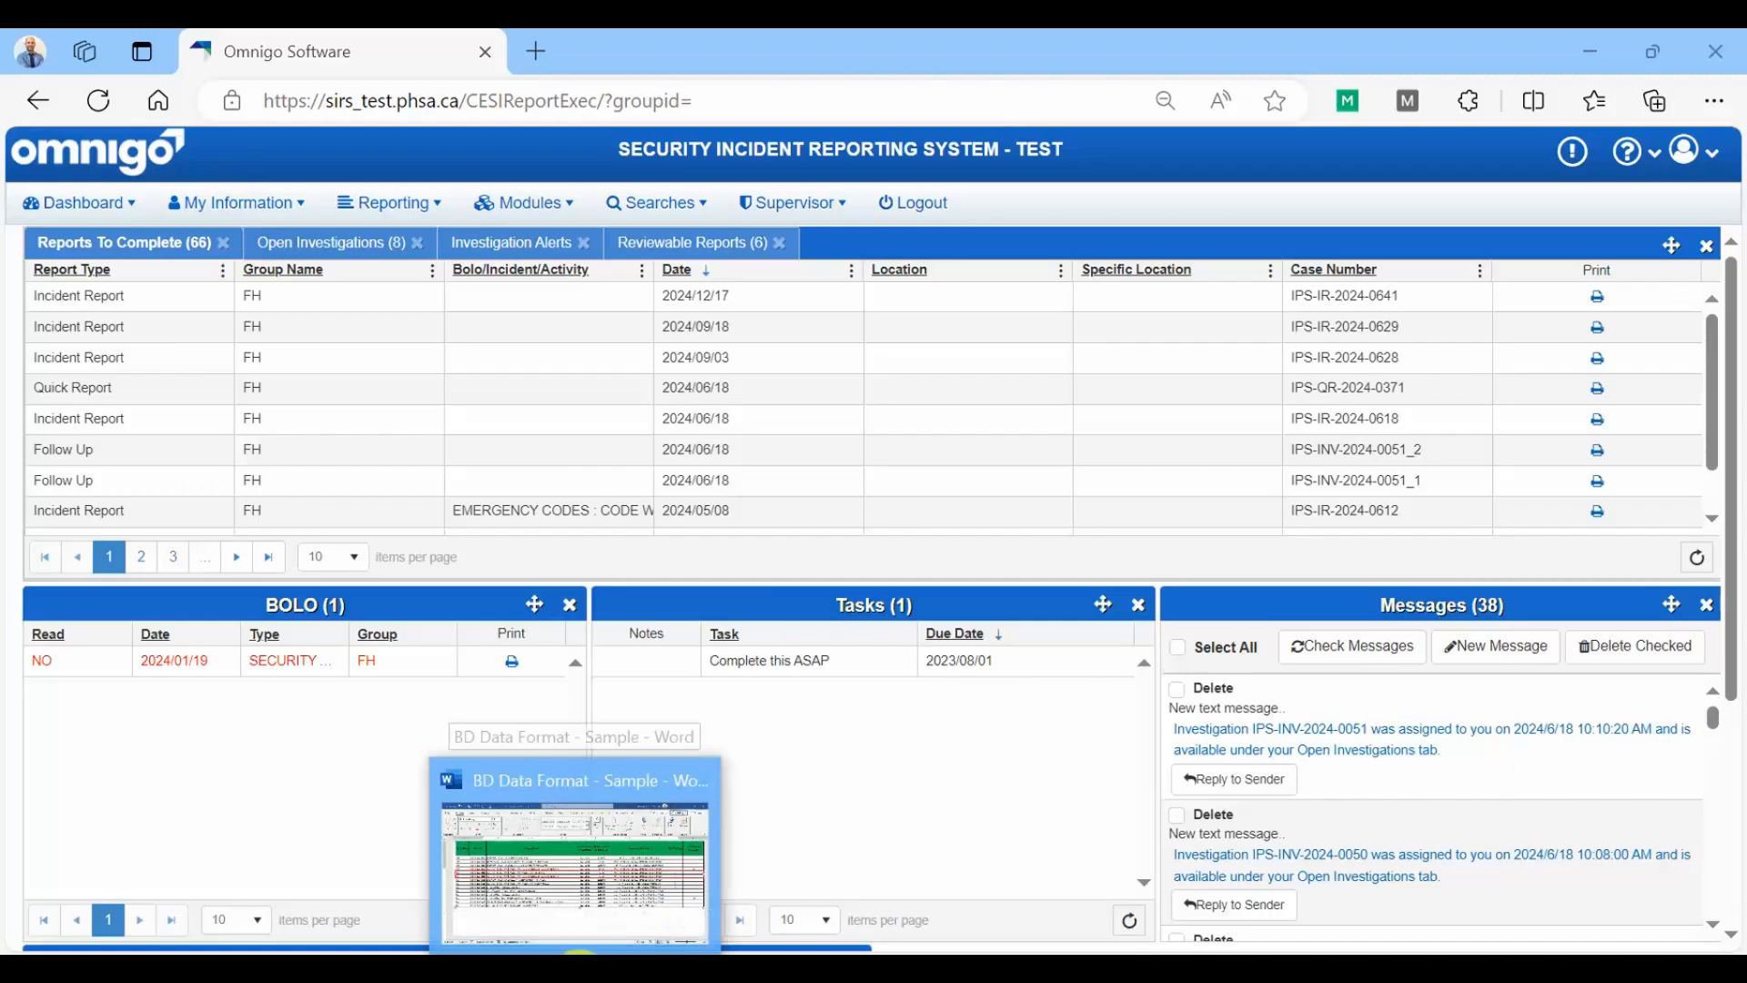
Step: Open the BD Data Format sample document in Word and review its column headings from Facility Name to Law Enforcement Involved
click(580, 953)
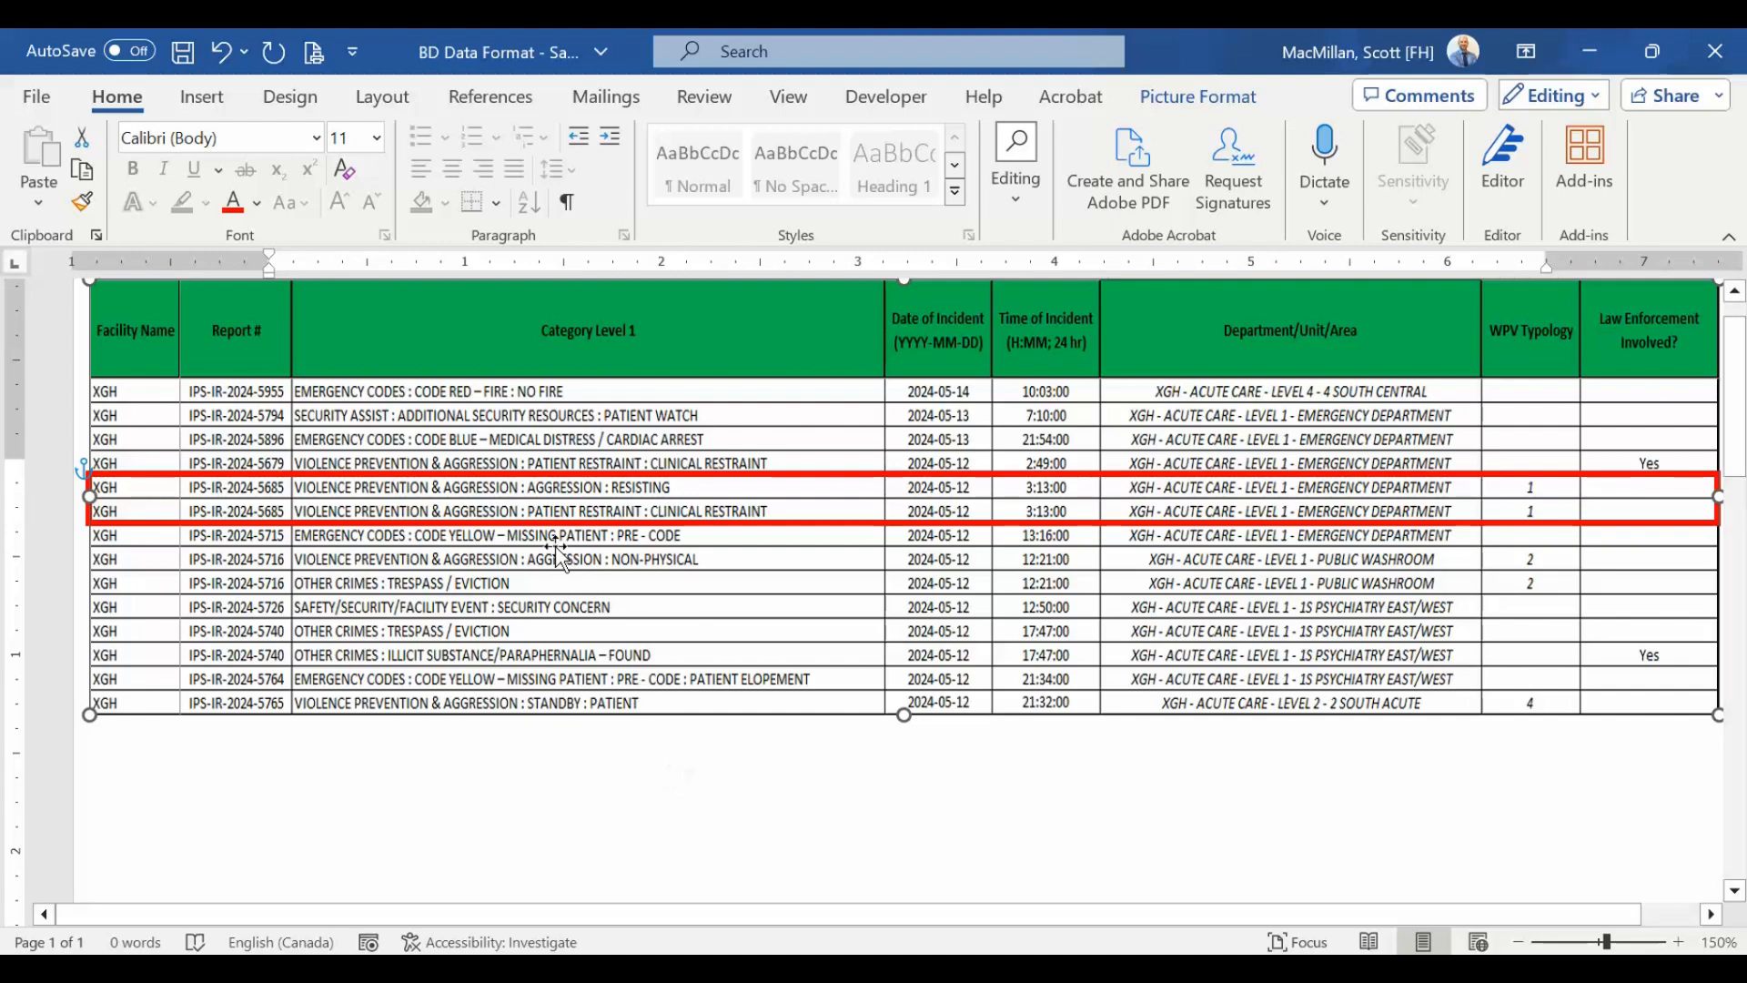
click(139, 353)
click(259, 353)
click(604, 355)
click(941, 362)
click(1068, 359)
click(1298, 362)
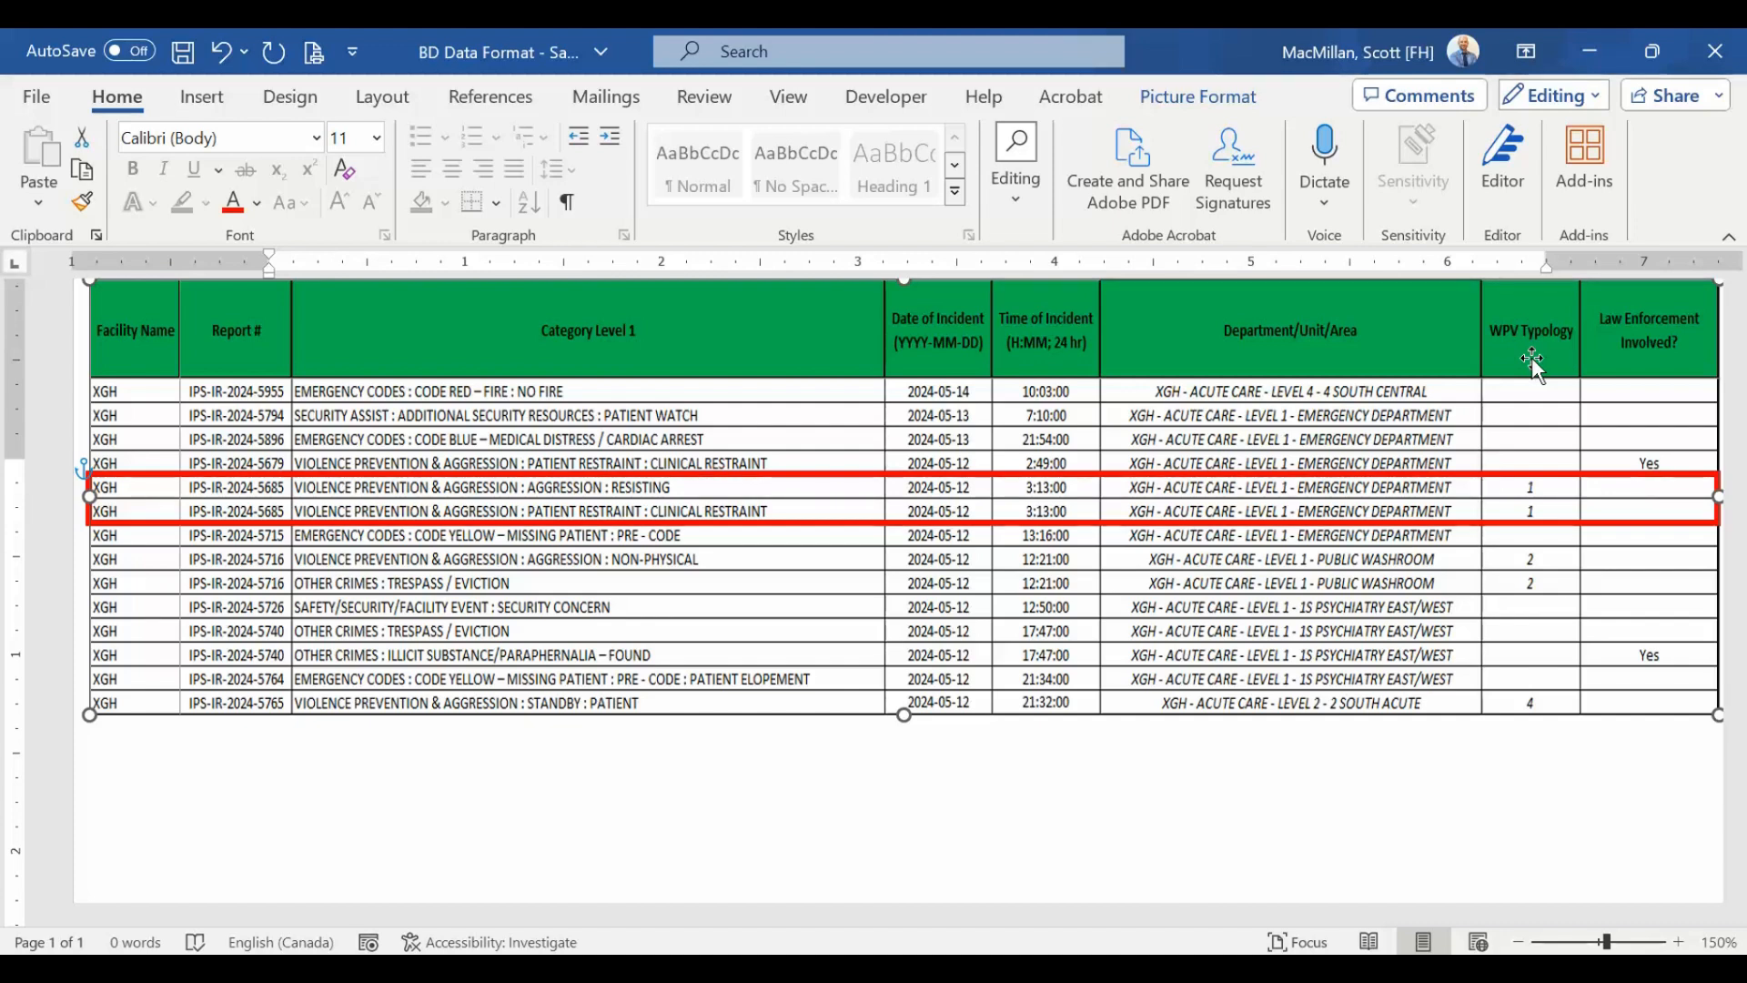
click(1635, 369)
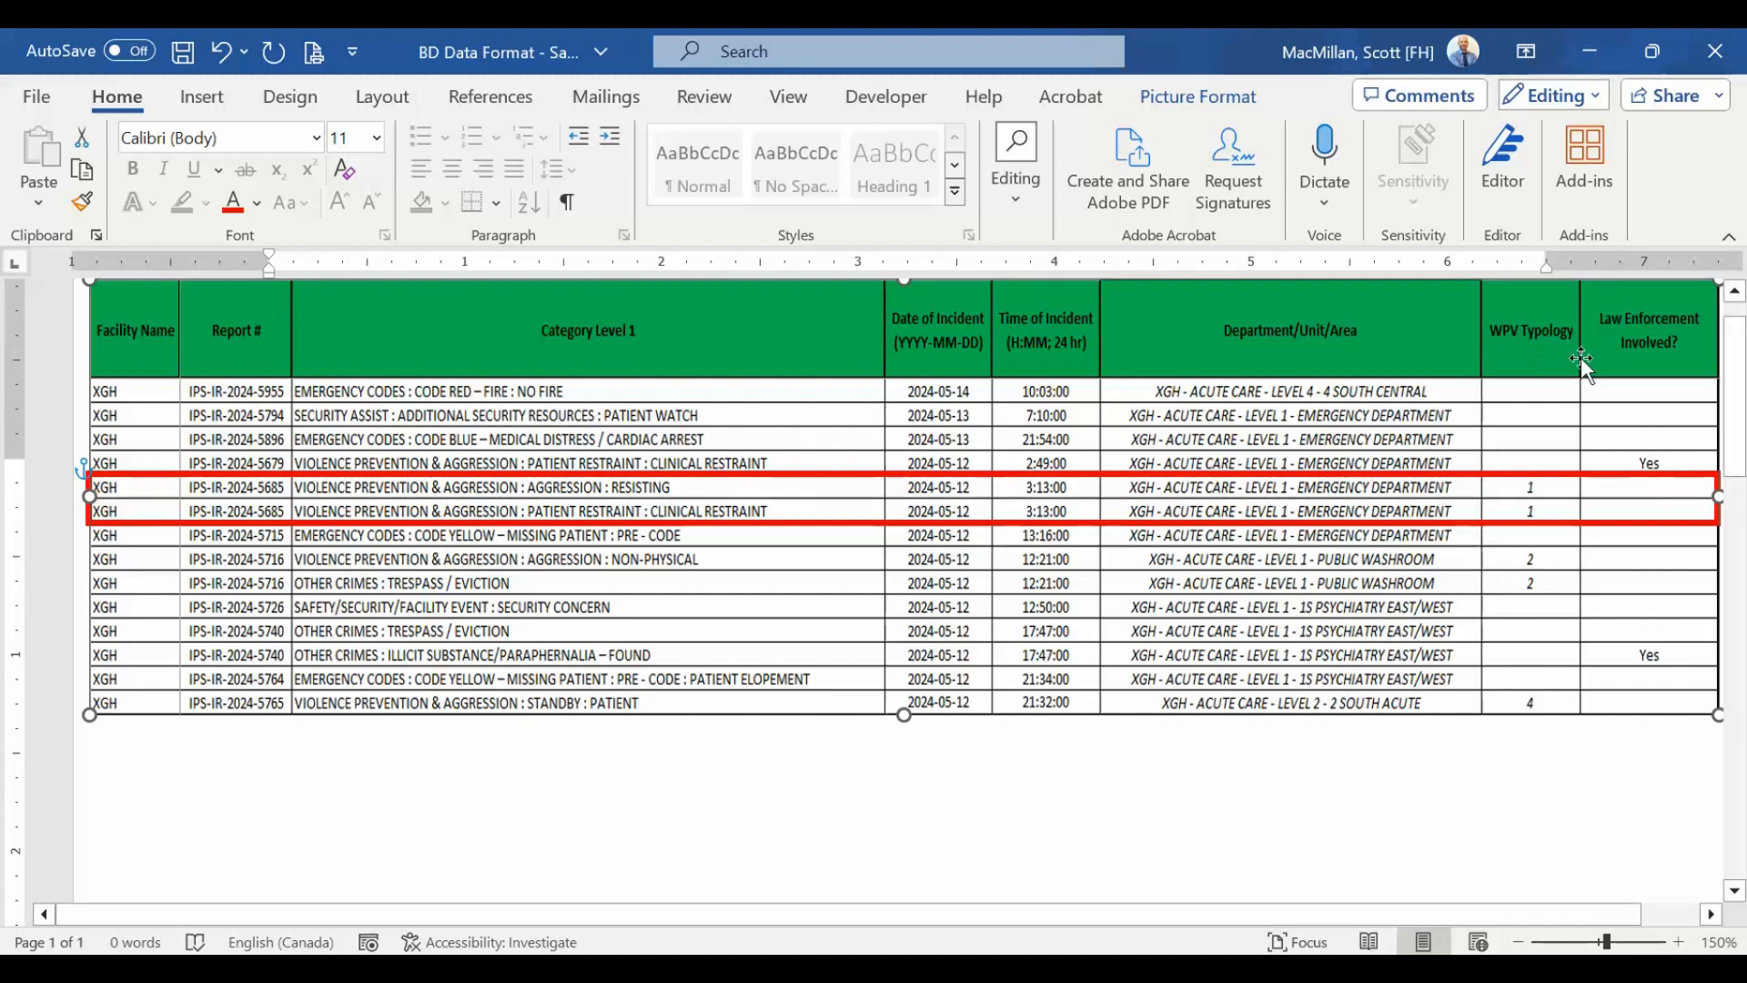
click(1536, 362)
Step: Examine the two red-outlined rows up close, comparing their report number and Category Level 1 entries
click(591, 394)
ctrl+scroll(310, 527, up, 9)
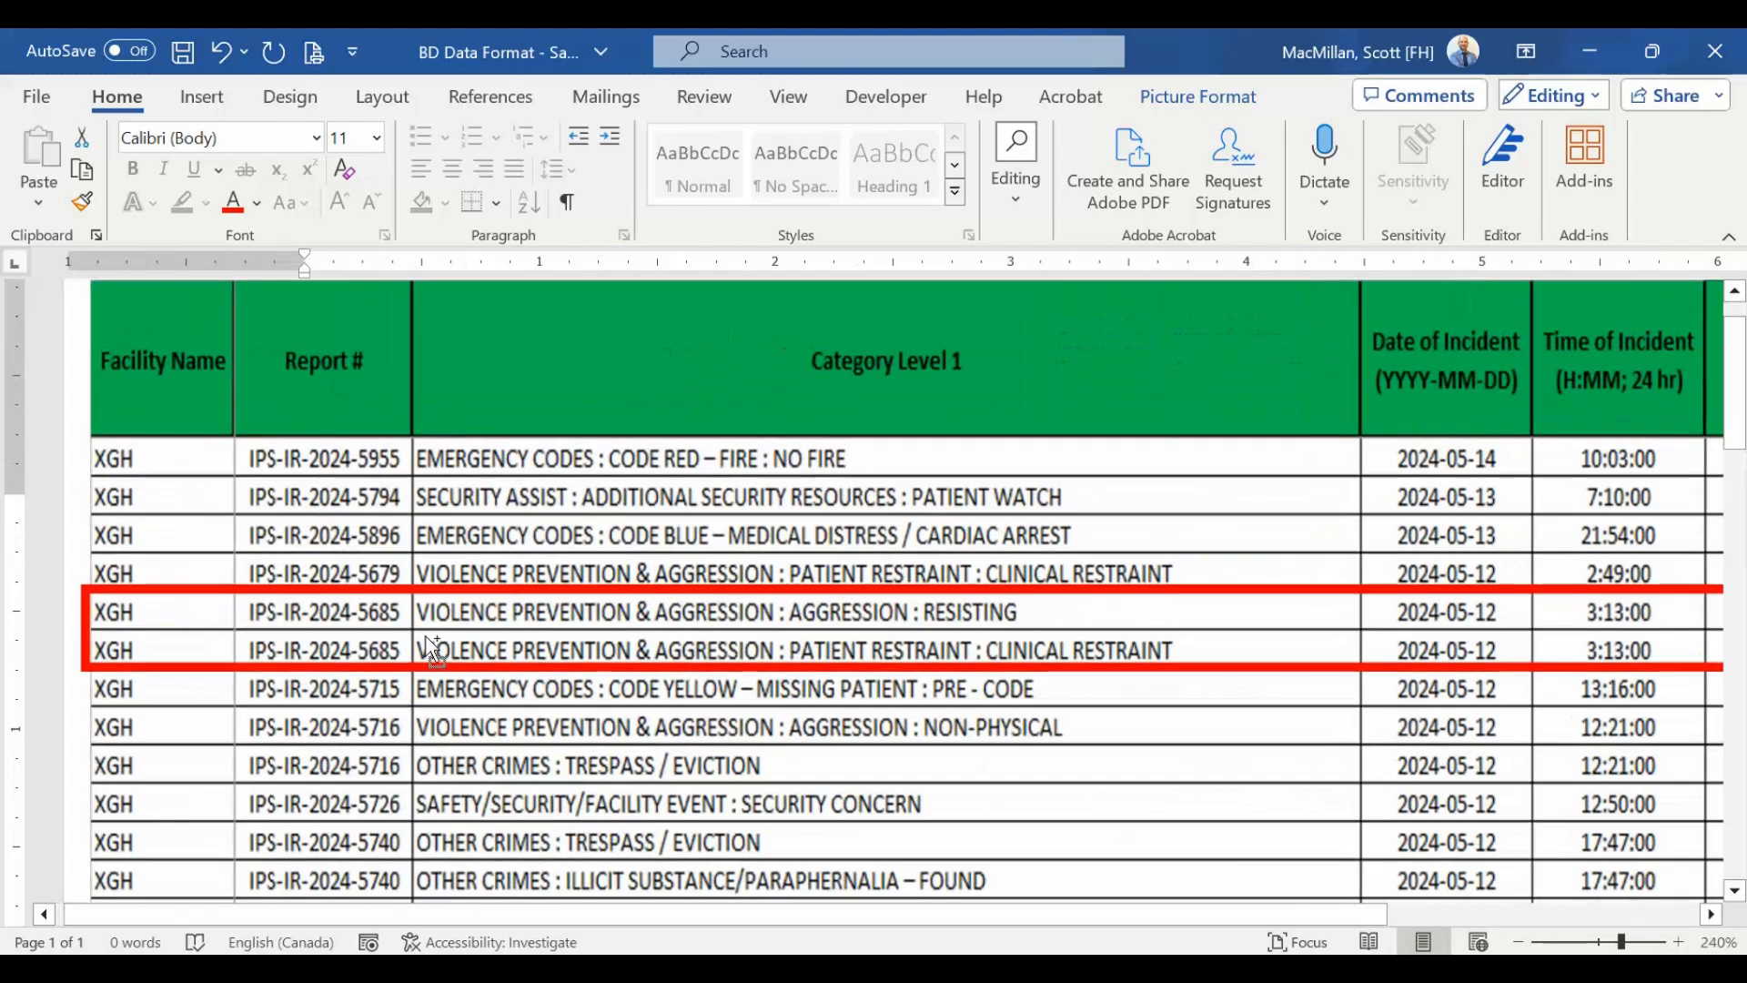
ctrl+scroll(434, 649, up, 1)
click(446, 652)
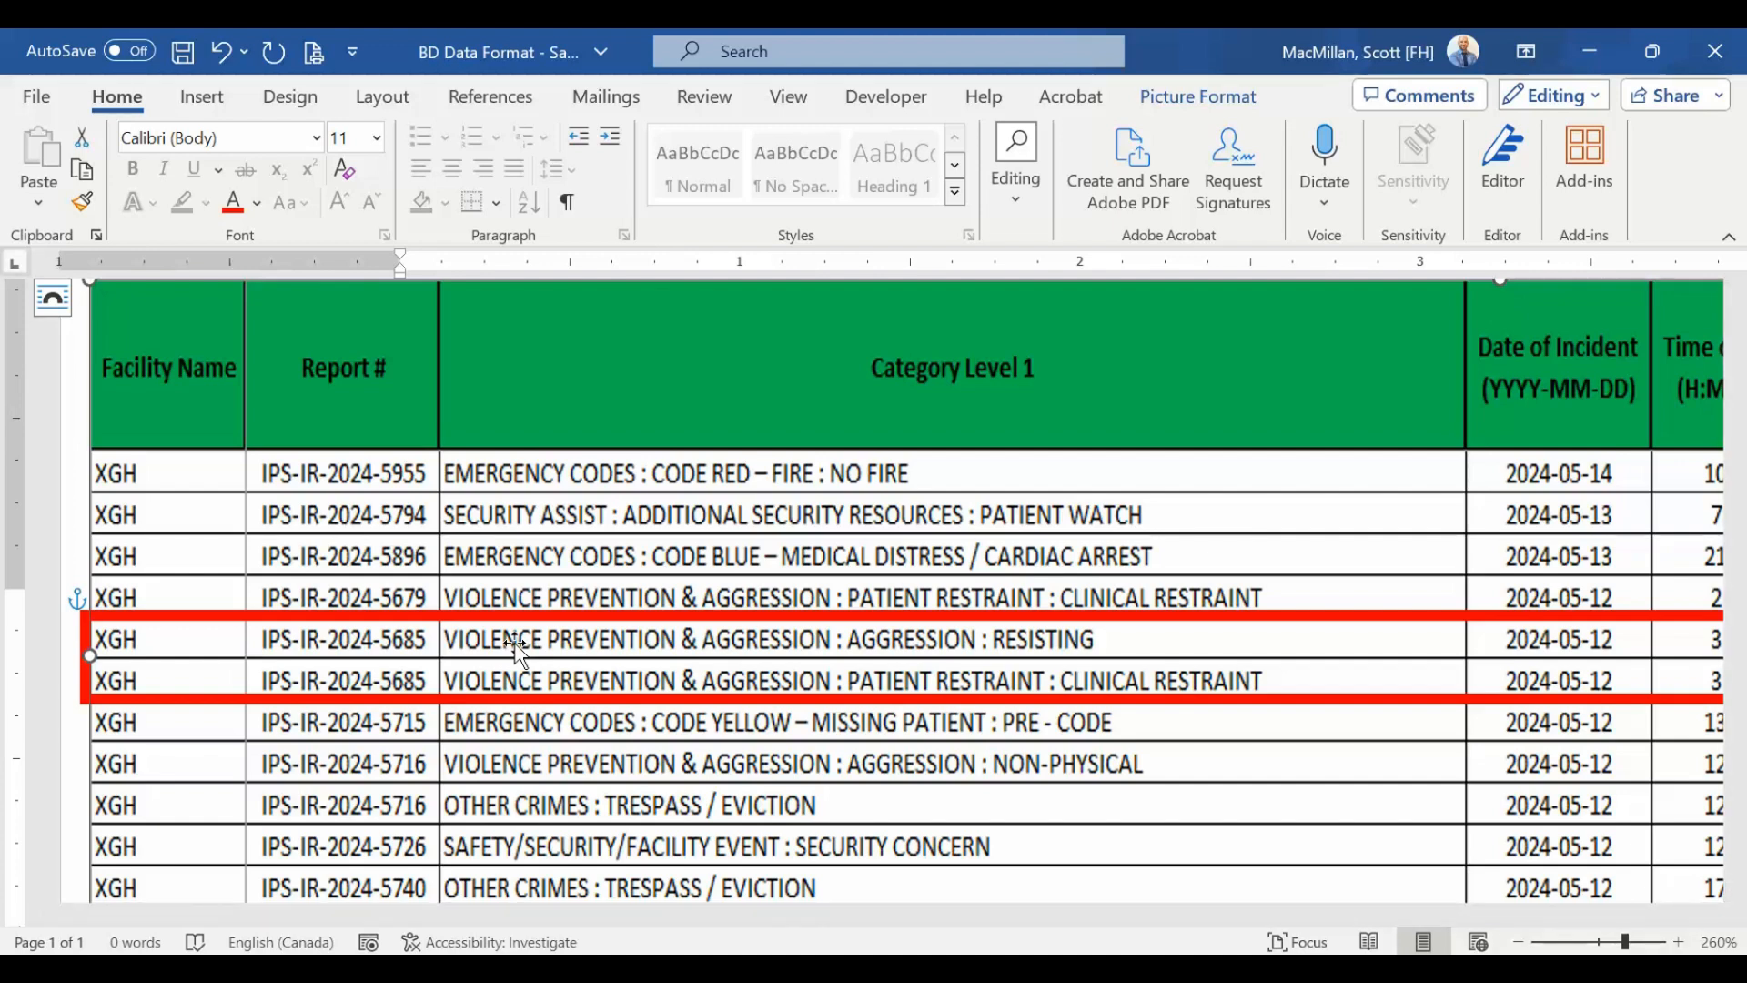
click(436, 651)
click(433, 673)
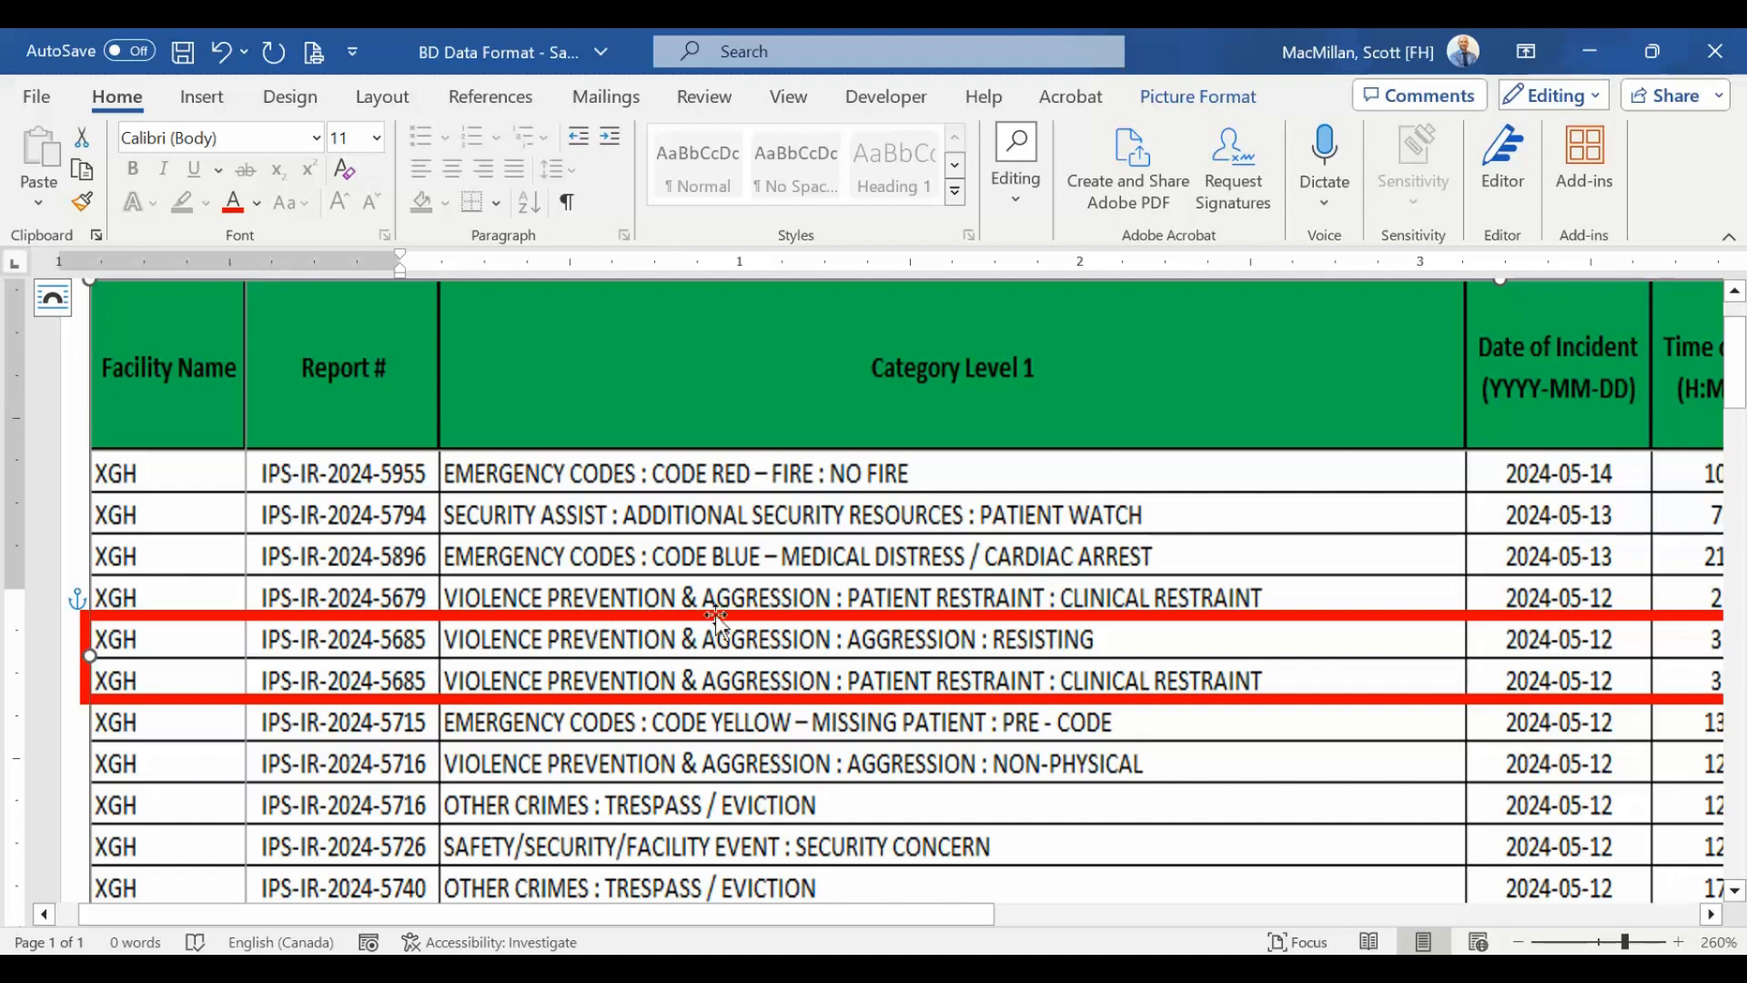
click(981, 637)
click(1067, 677)
scroll(745, 644, down, 5)
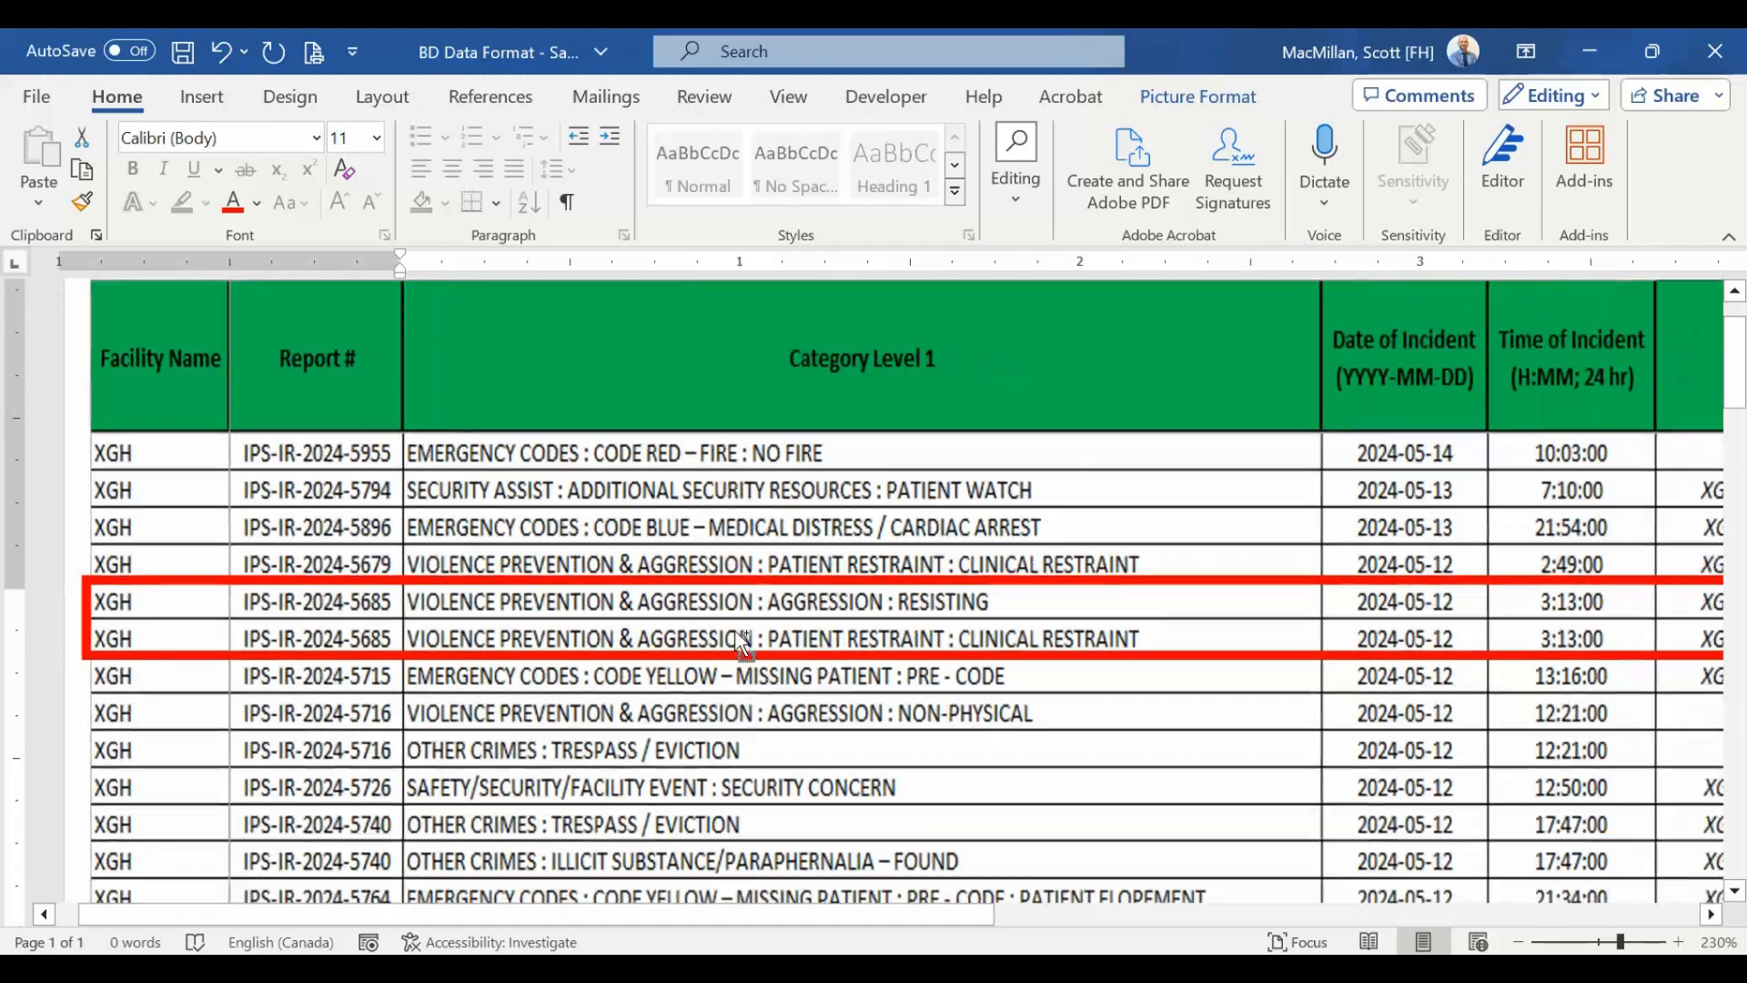
scroll(745, 644, down, 6)
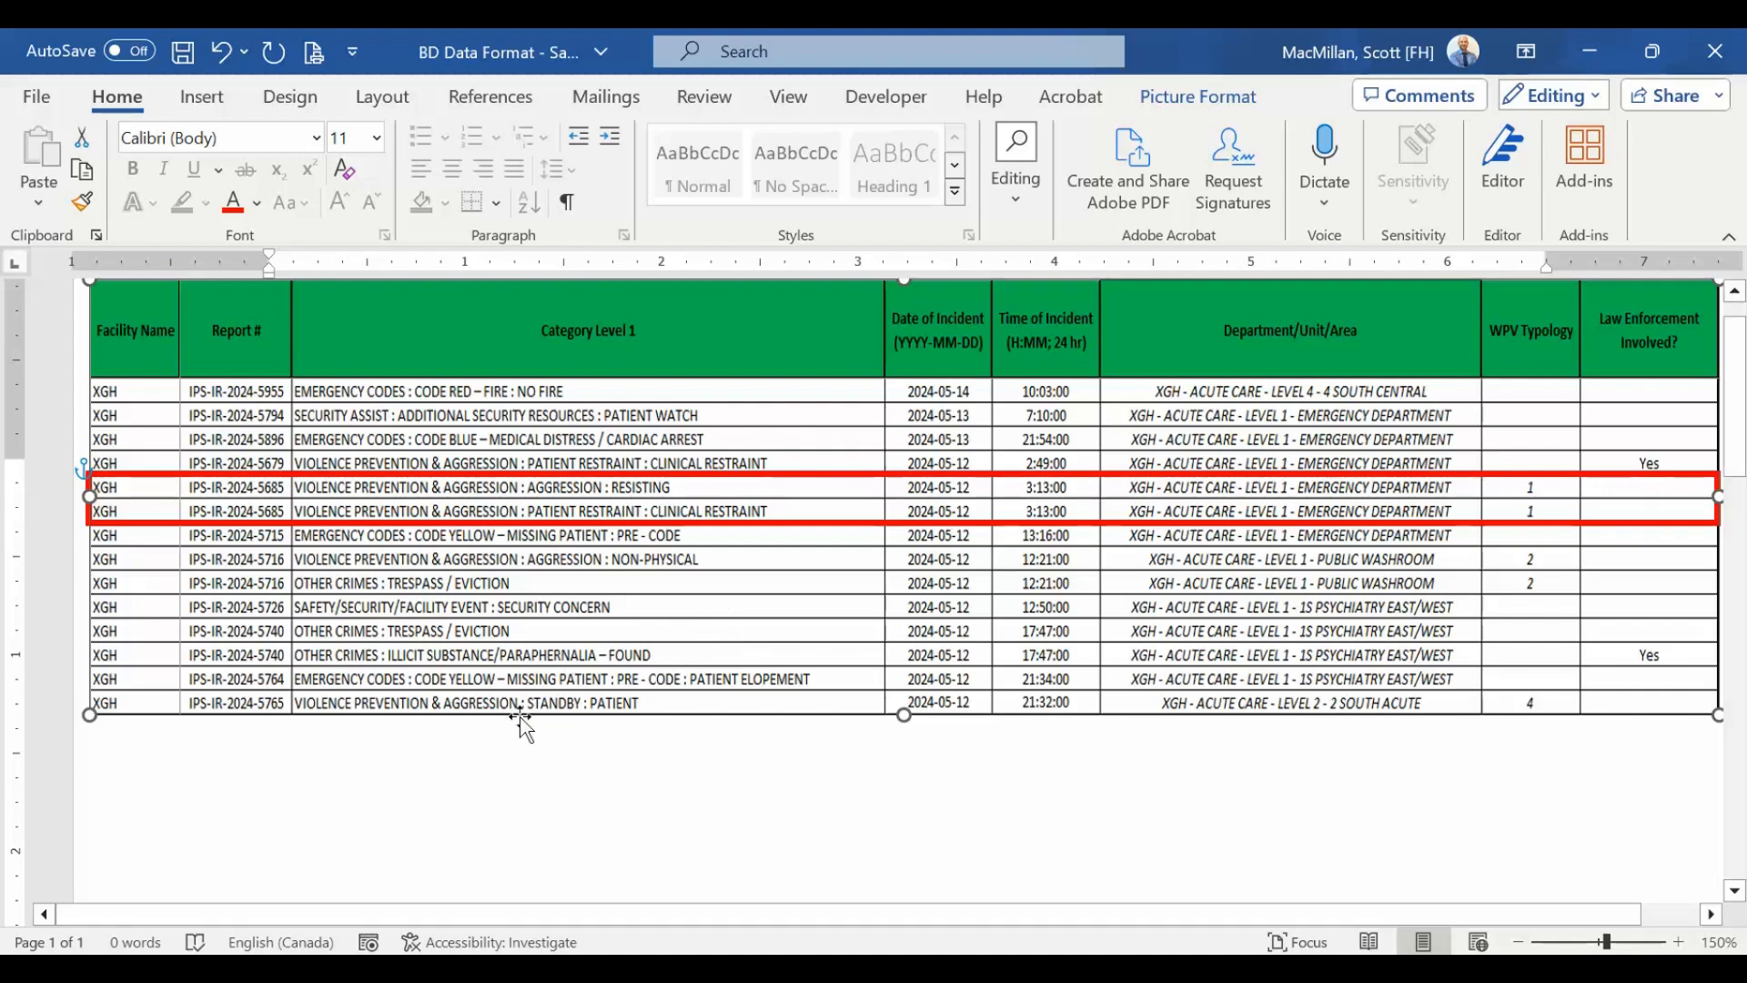
Step: Switch back to Omnigo in the browser, launch the 360 Analytics module and go to its Reporting page
click(305, 951)
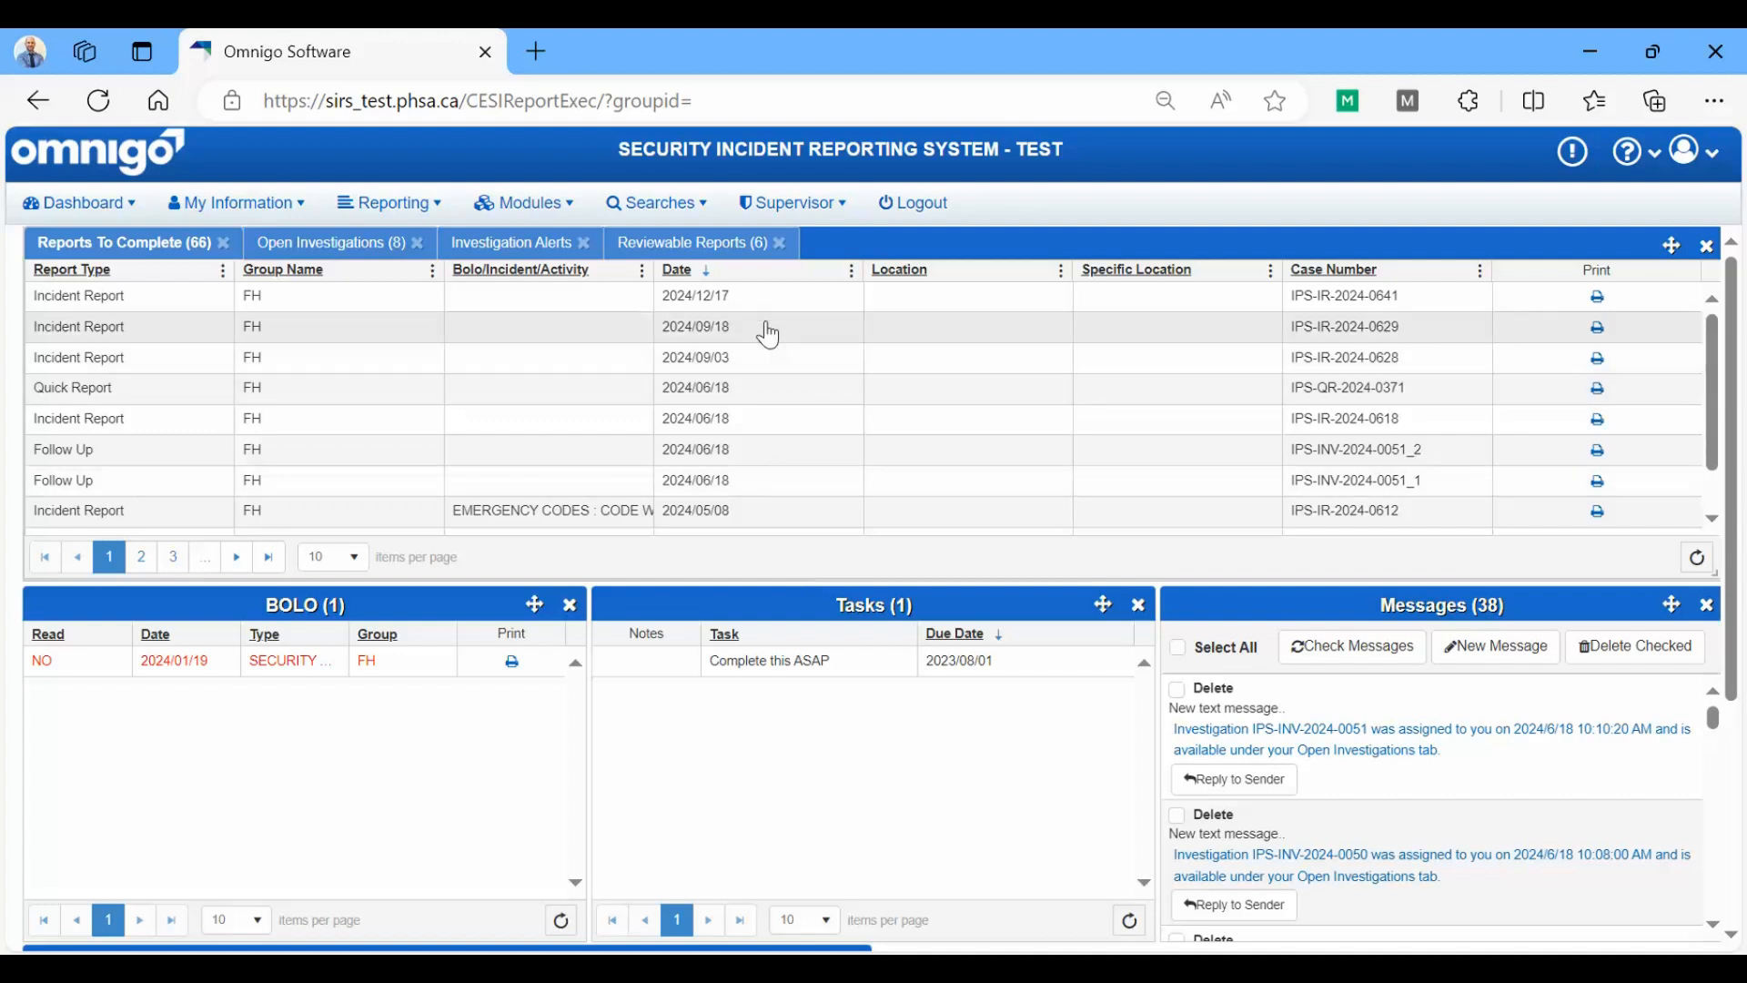
click(648, 204)
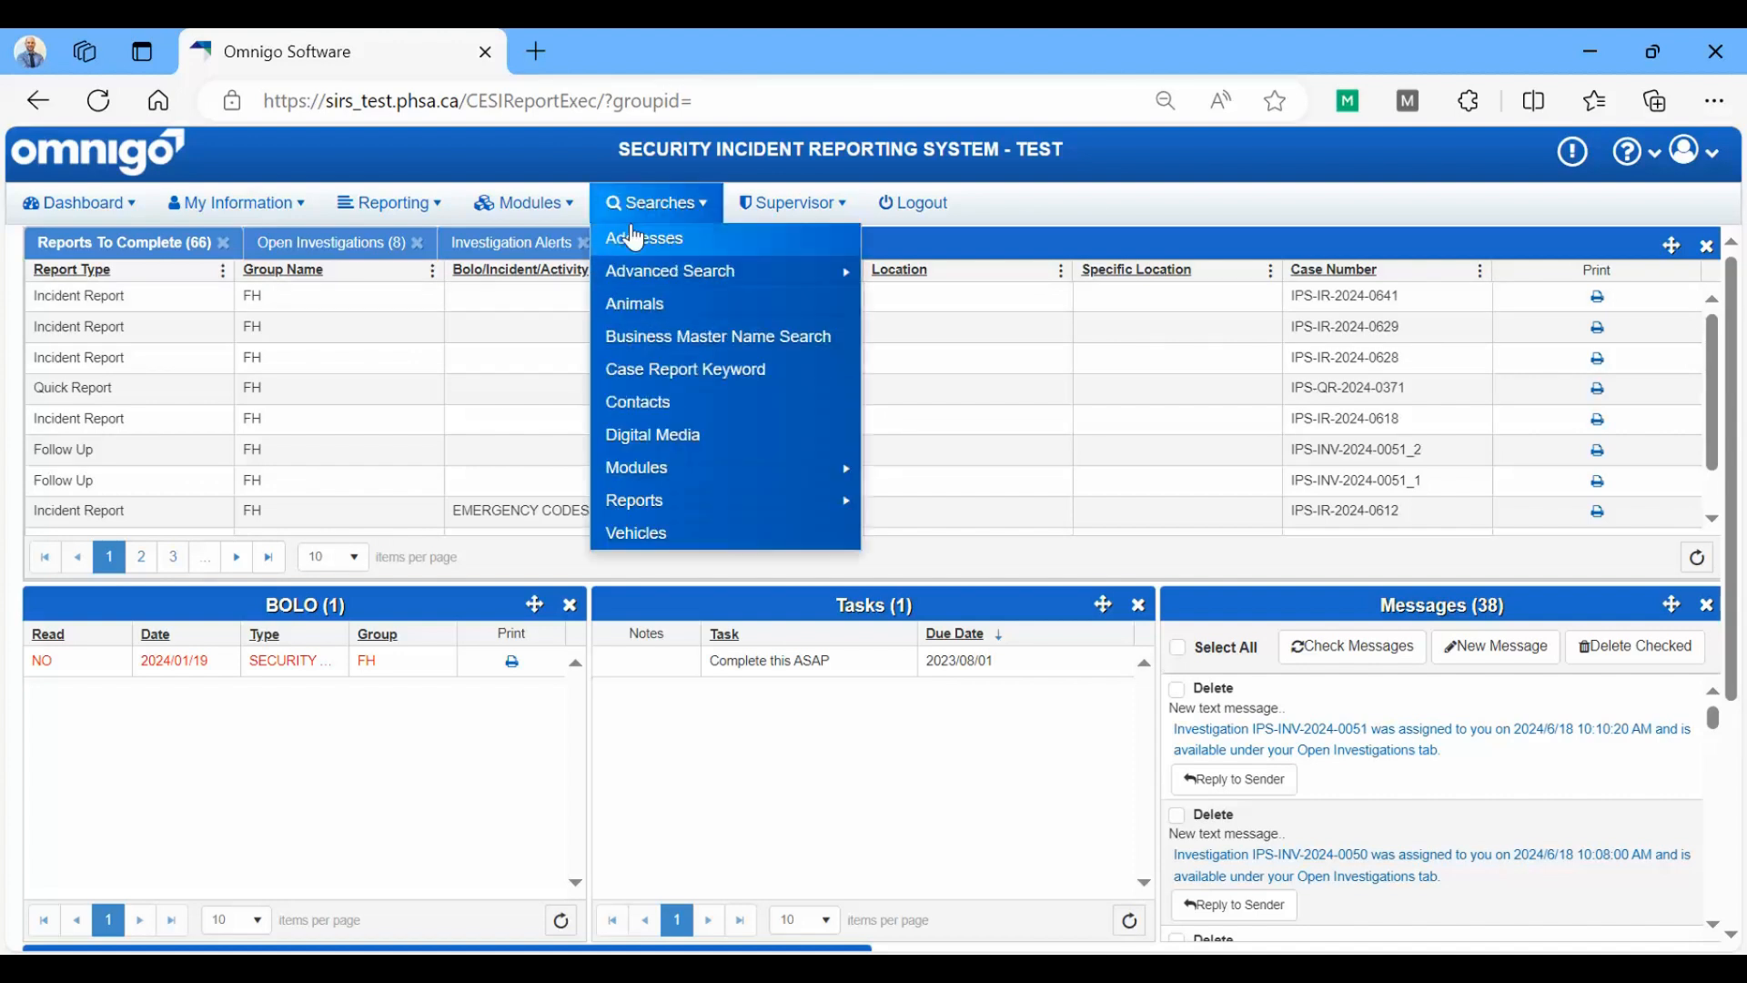
click(565, 210)
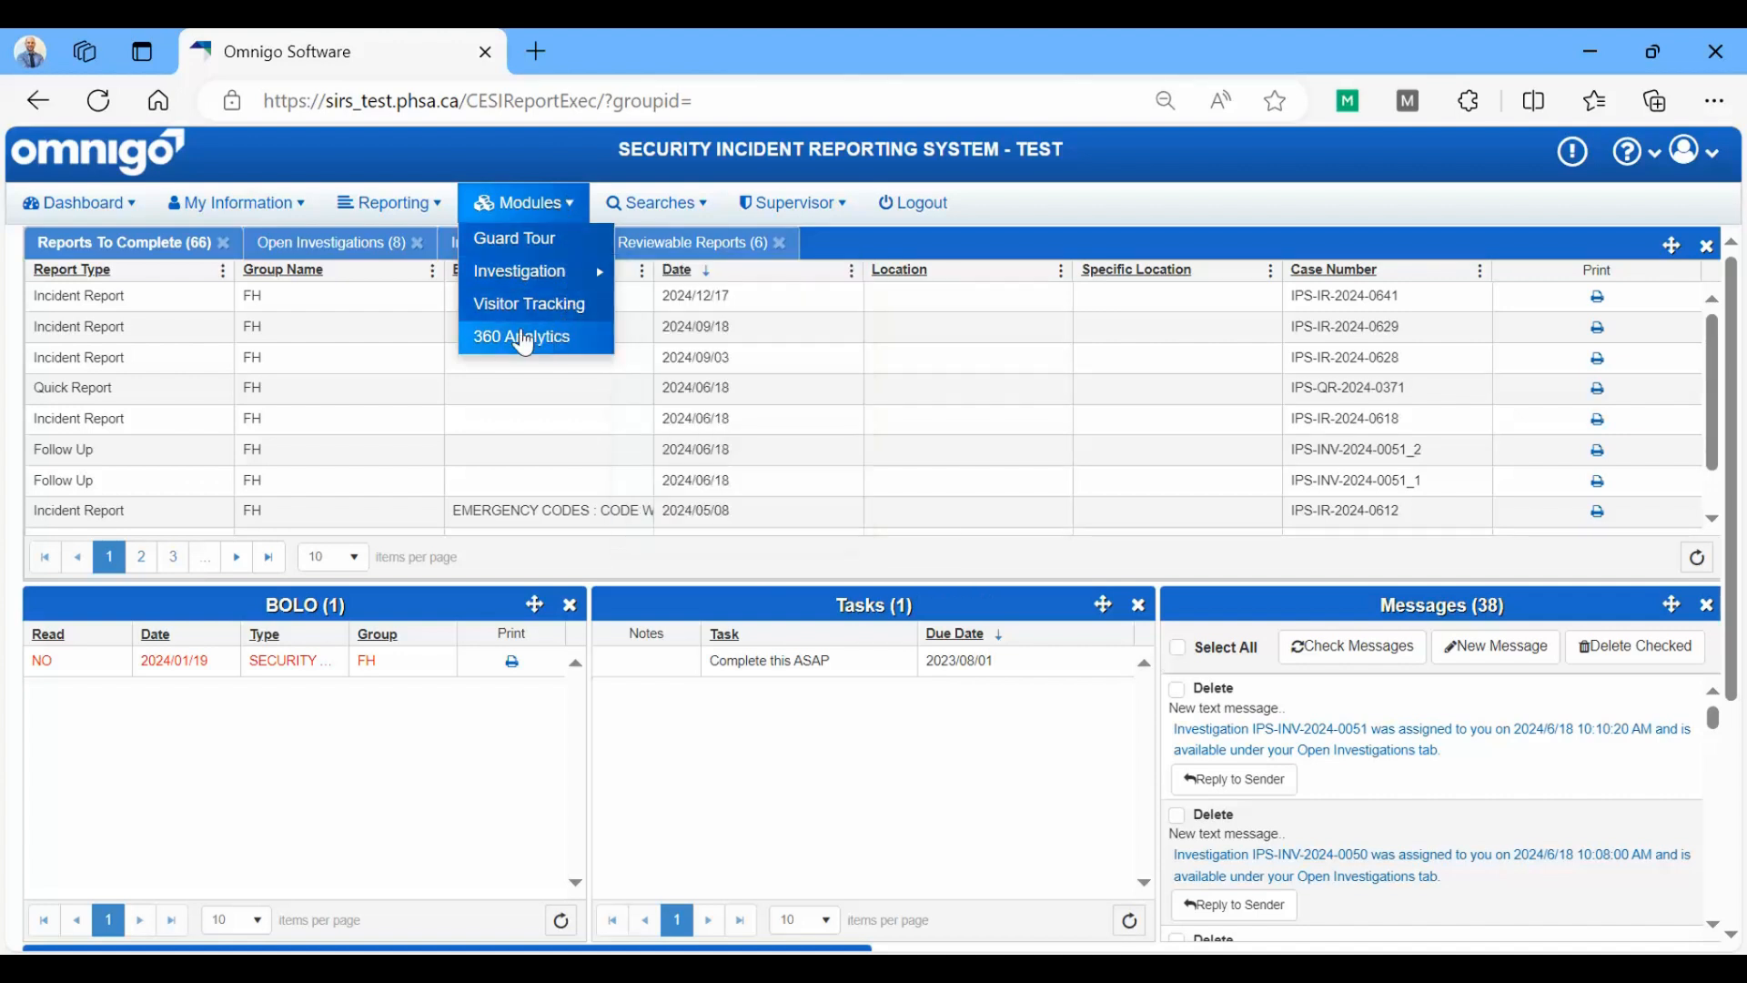
click(583, 342)
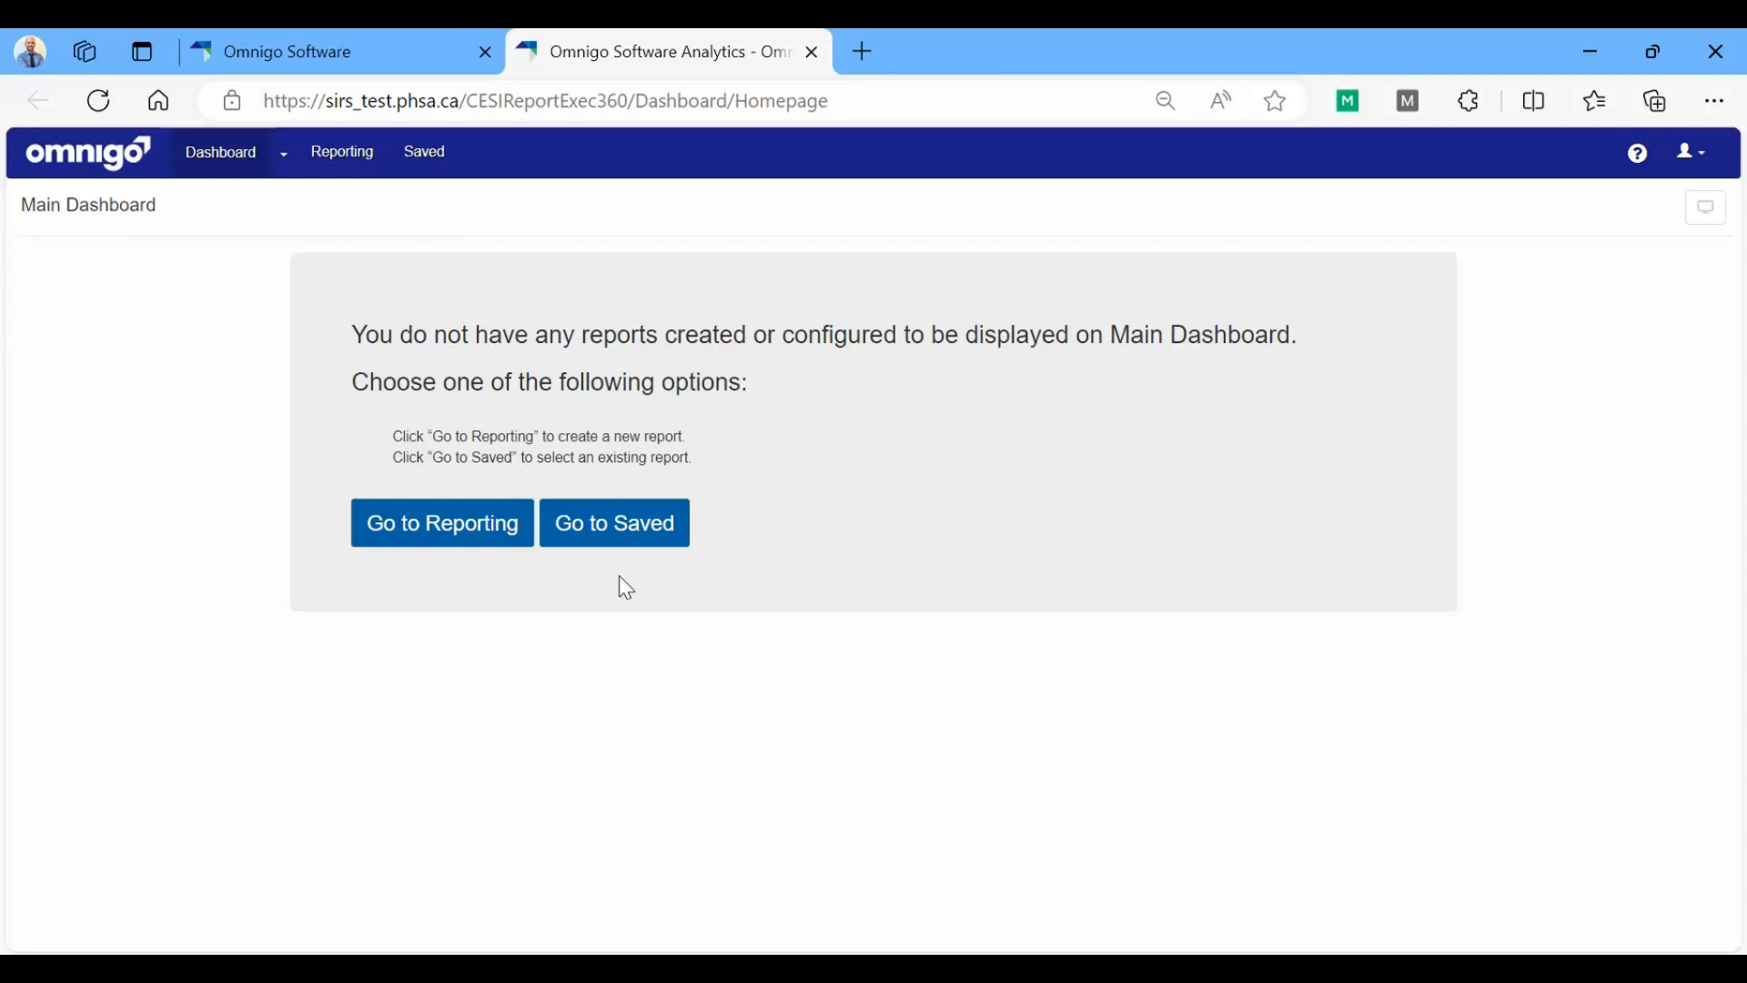
click(428, 537)
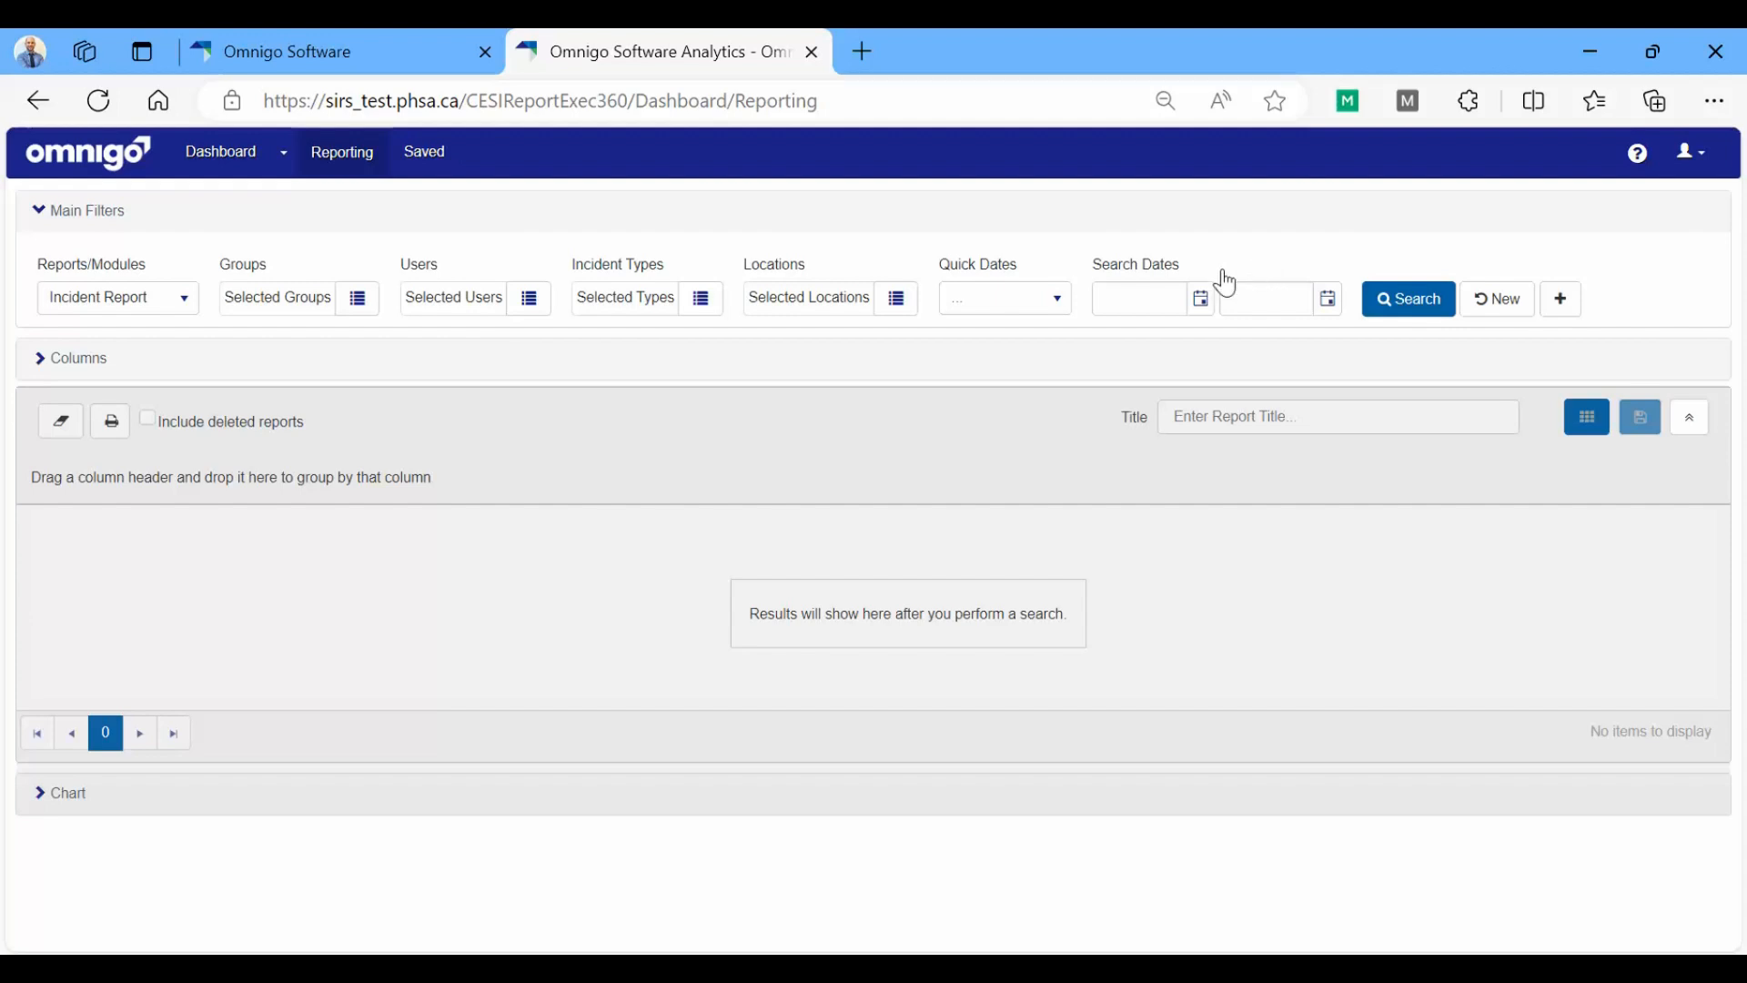
Step: Set the start of the search date range to 04/01/2024
click(1086, 267)
click(1200, 305)
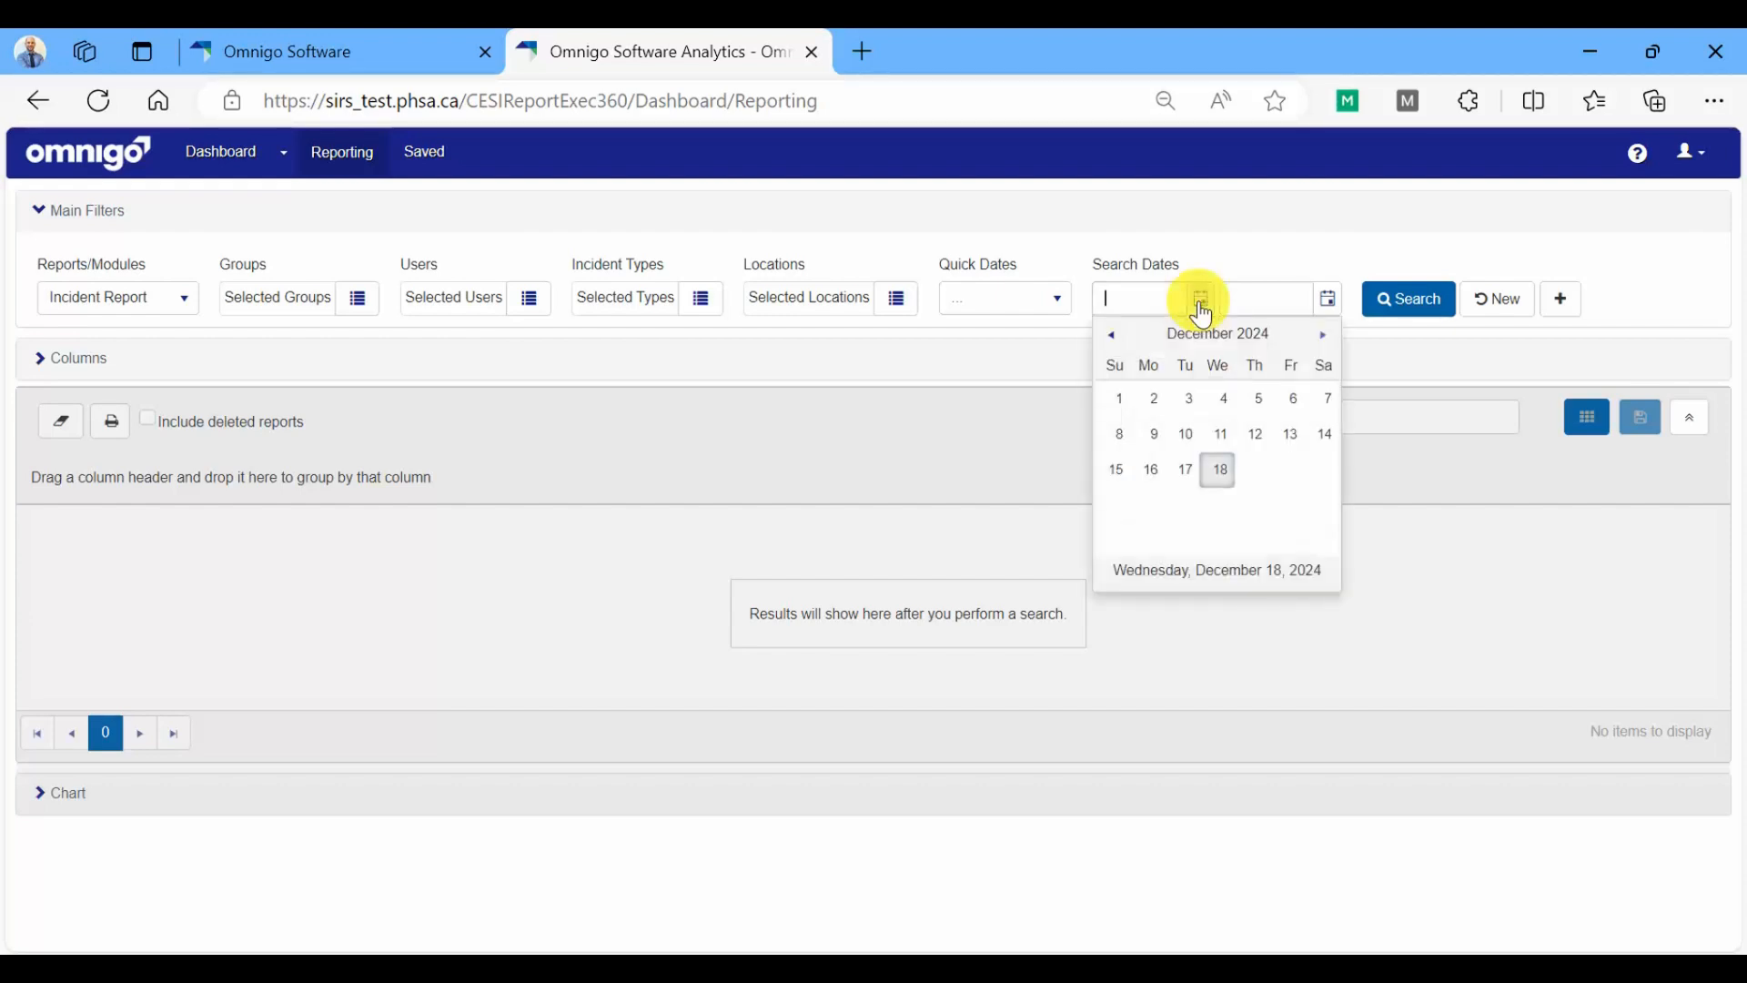
click(1112, 336)
click(1112, 336)
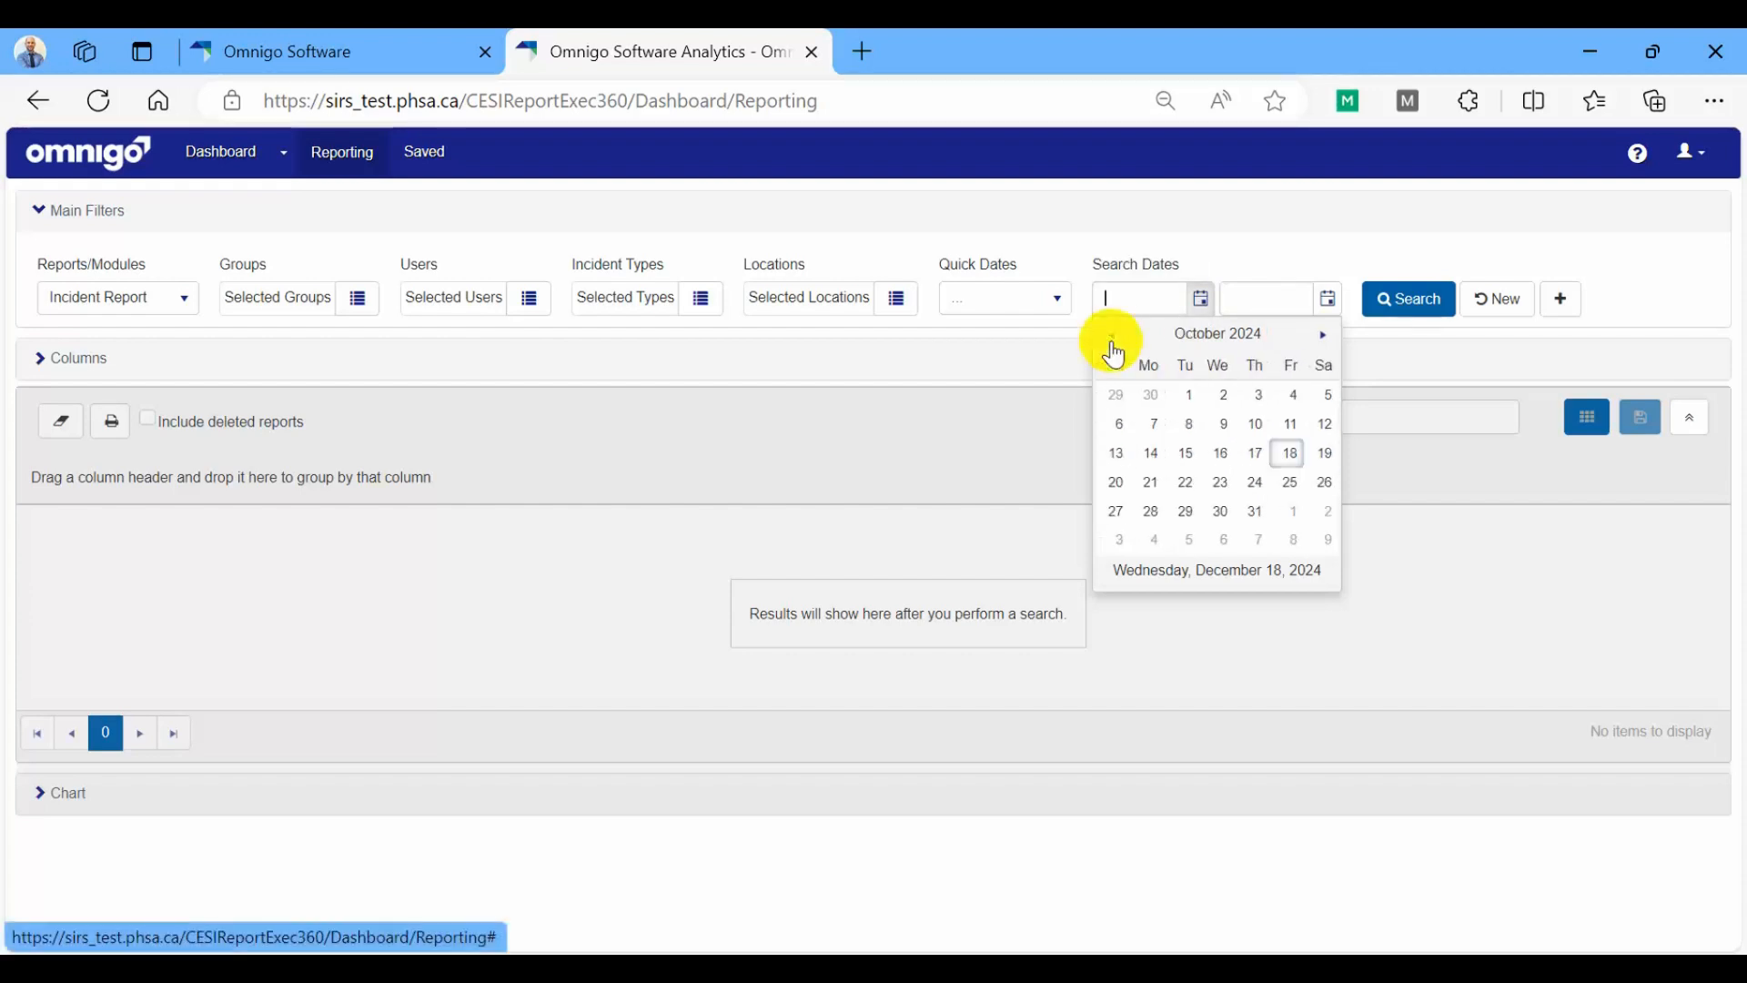
click(1112, 336)
click(1112, 336)
click(1112, 335)
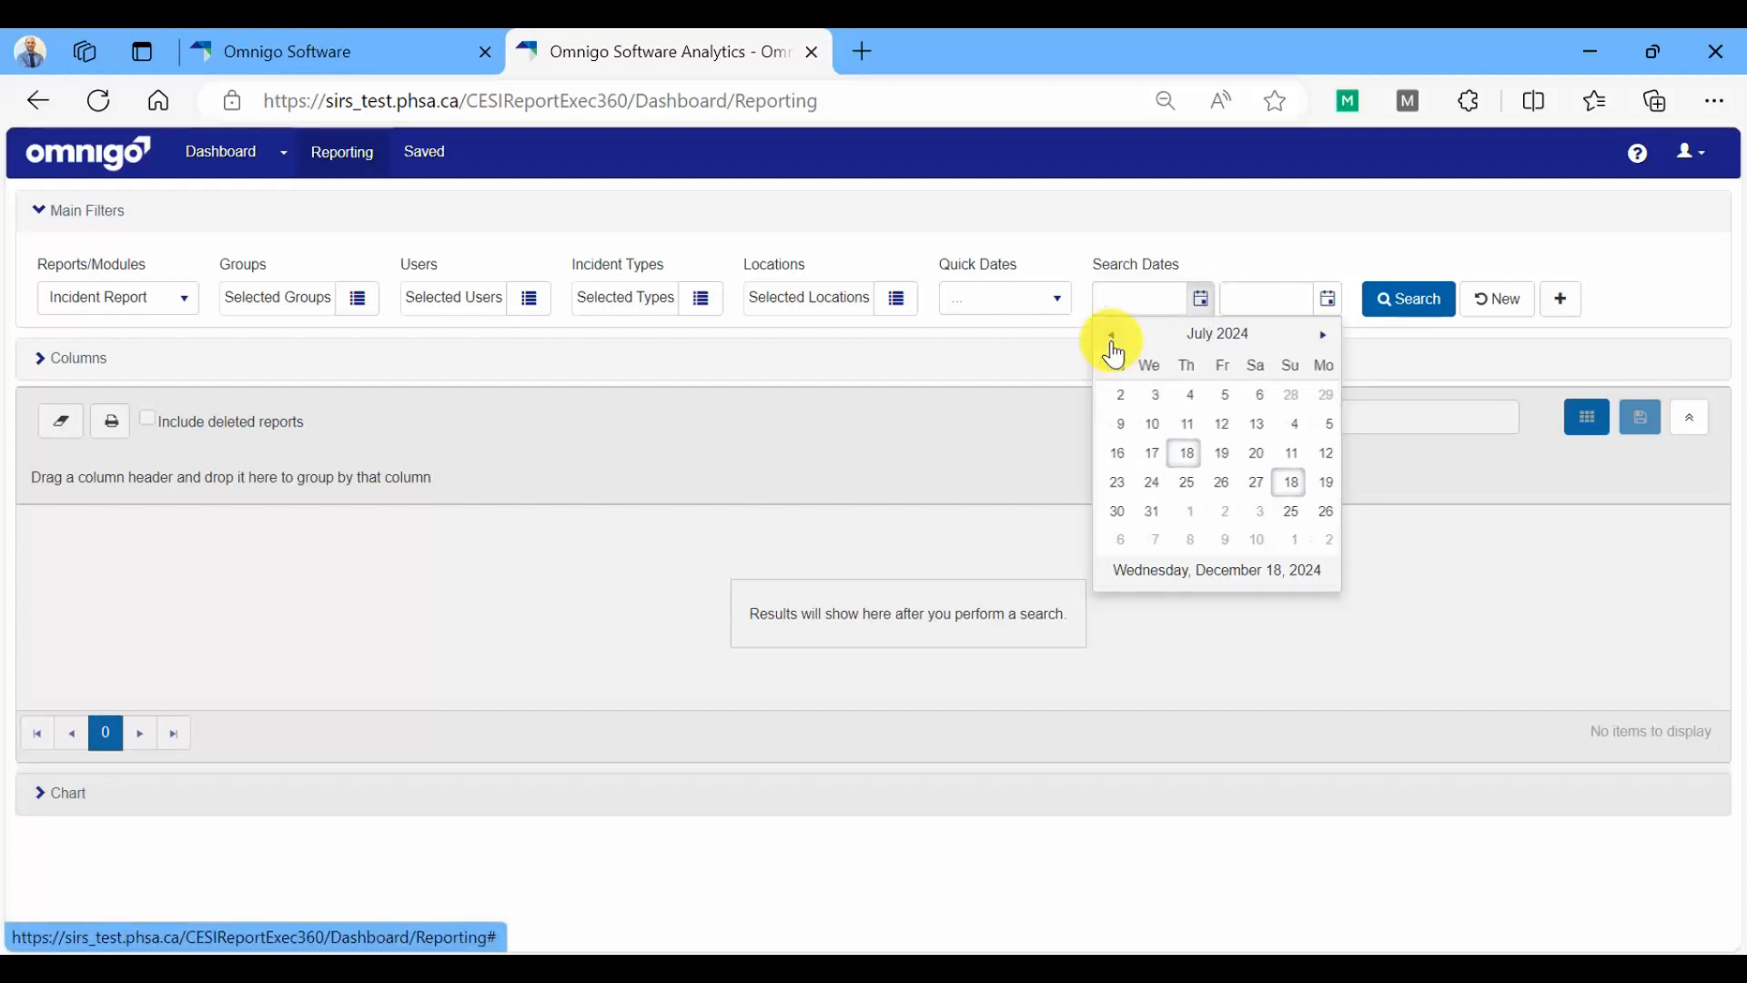
click(1113, 336)
click(1112, 336)
click(1112, 335)
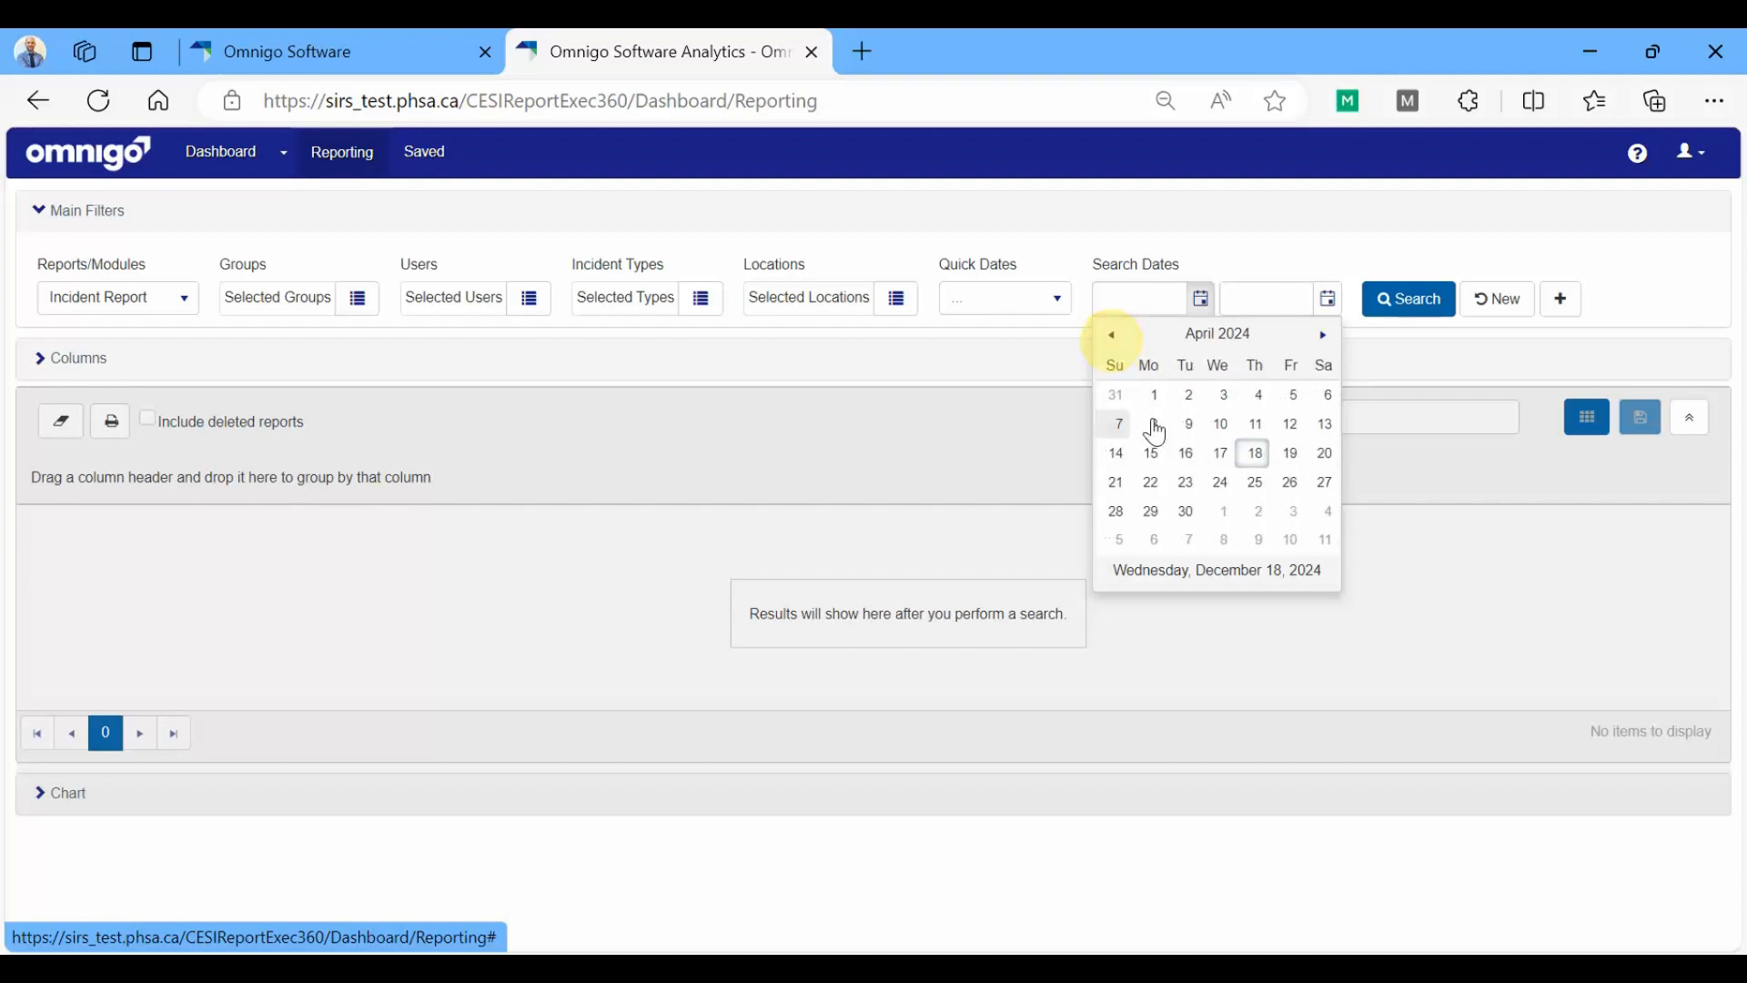
click(1153, 395)
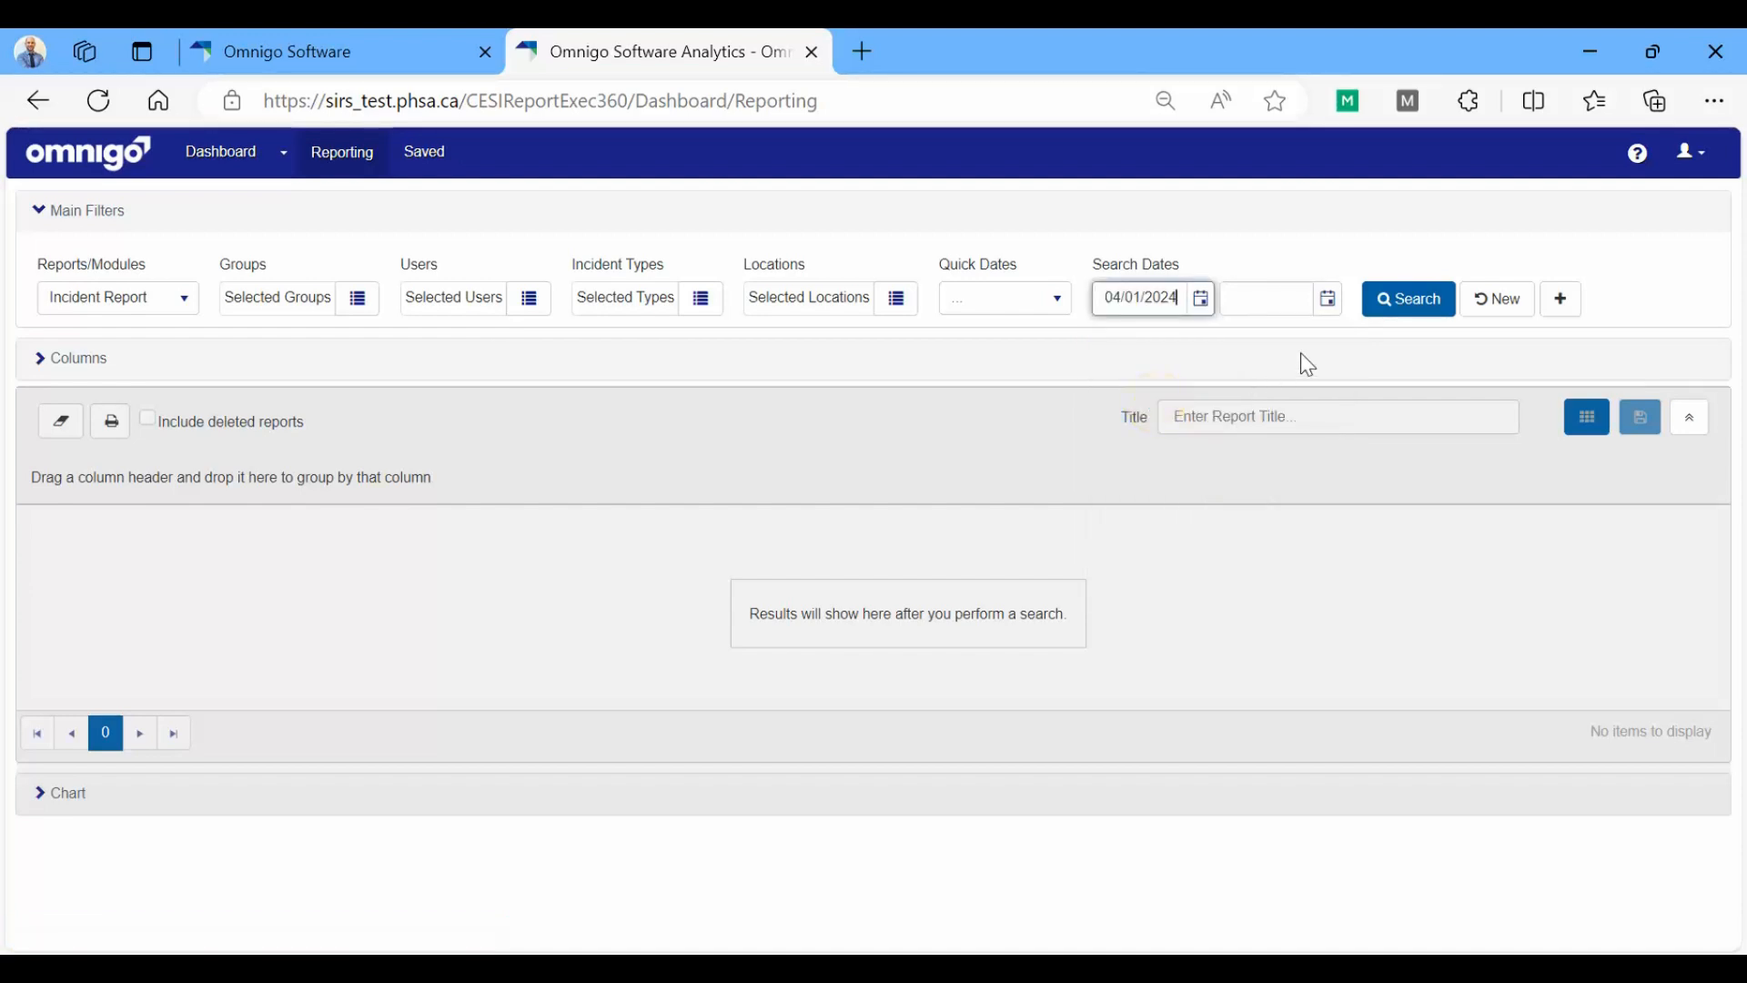
Step: Set the end of the search date range to 06/30/2024
click(1329, 298)
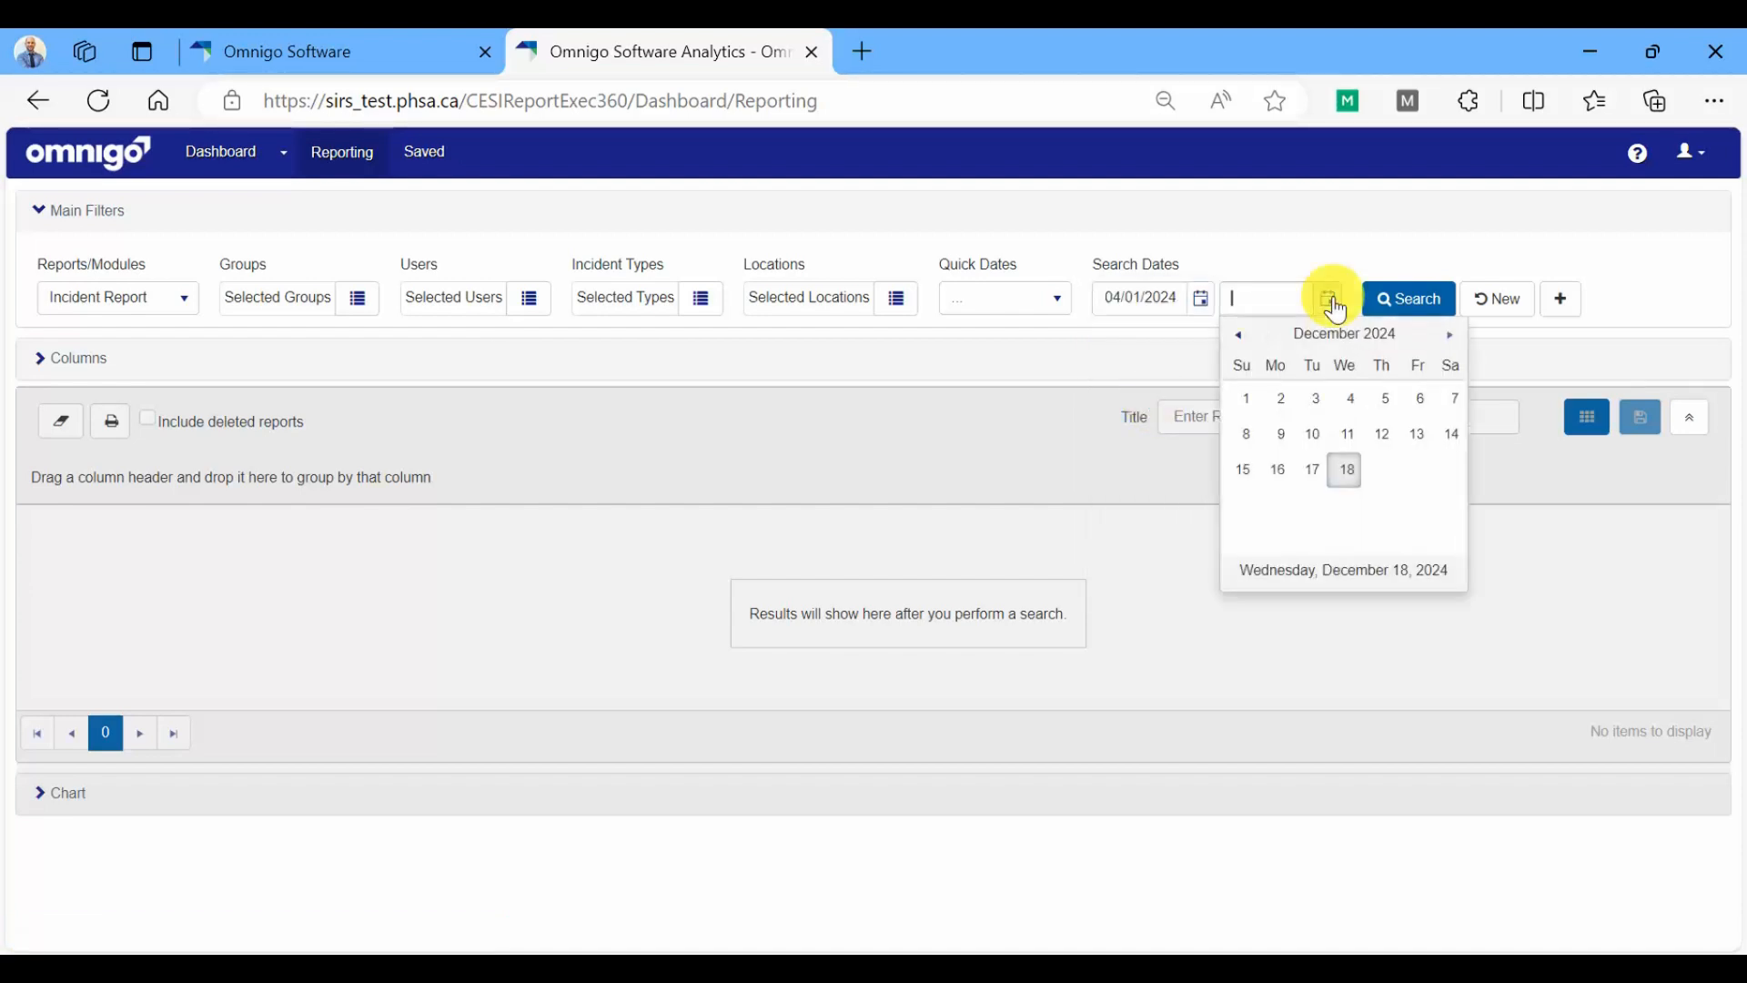
click(1238, 336)
click(1237, 339)
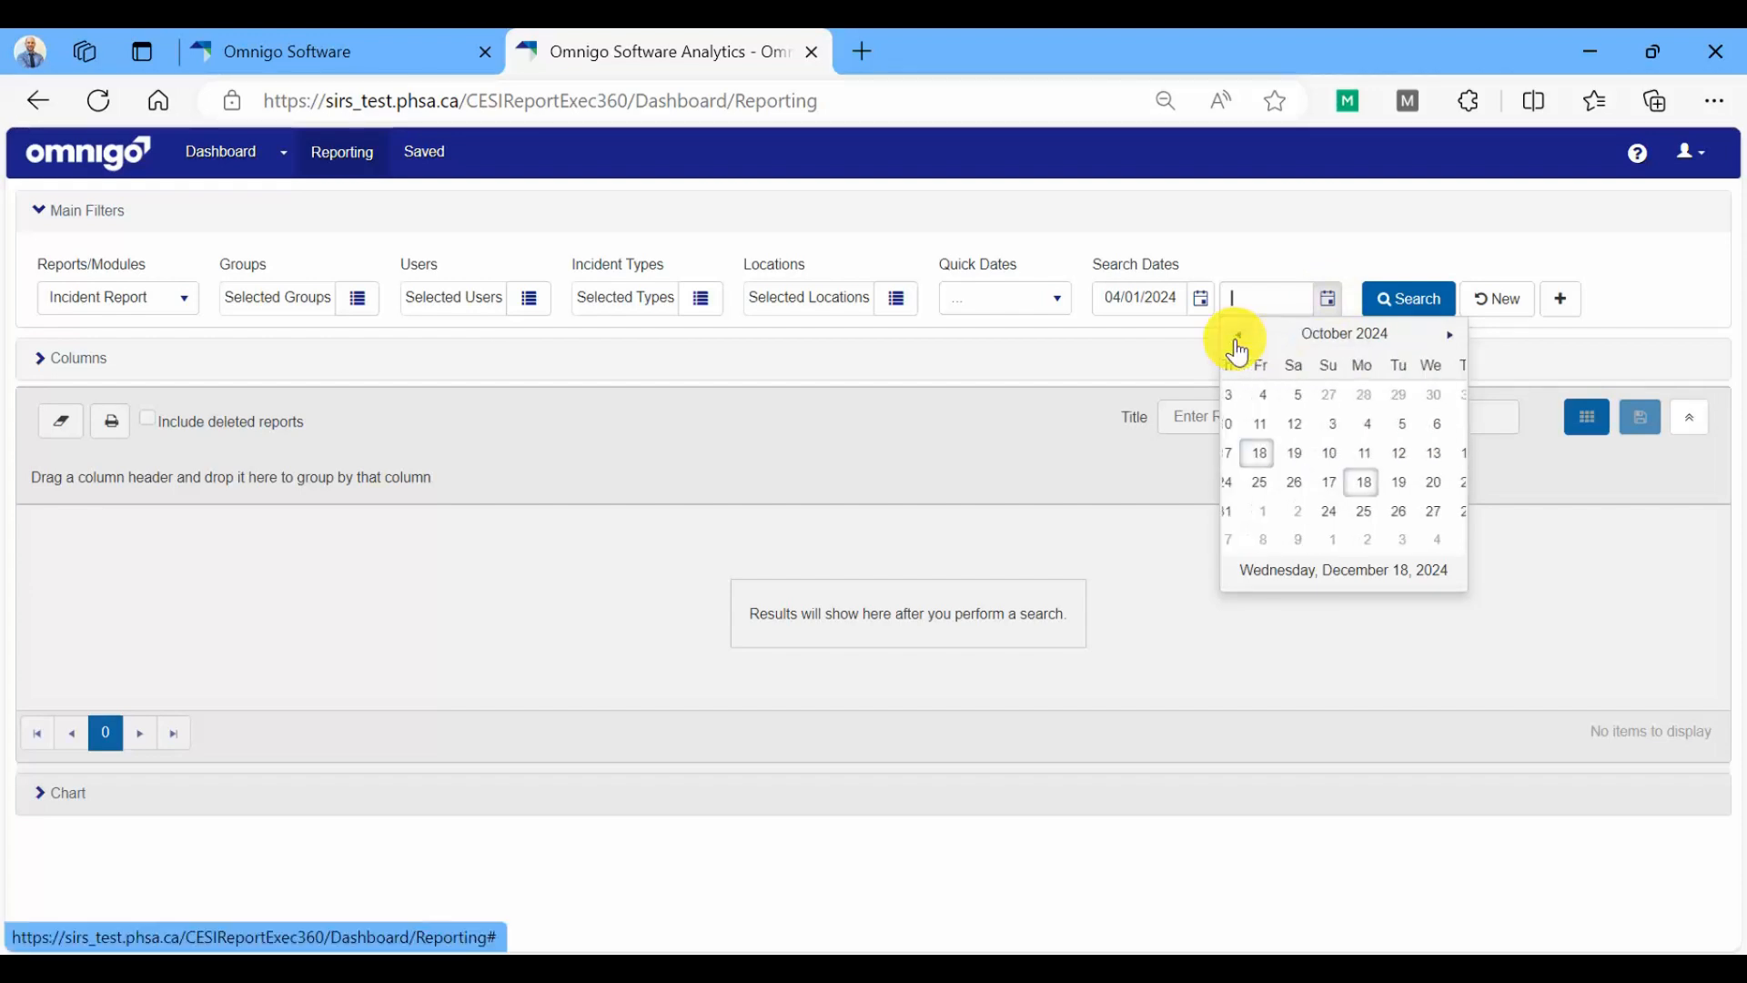
click(1237, 338)
click(1238, 339)
click(1238, 339)
click(1238, 339)
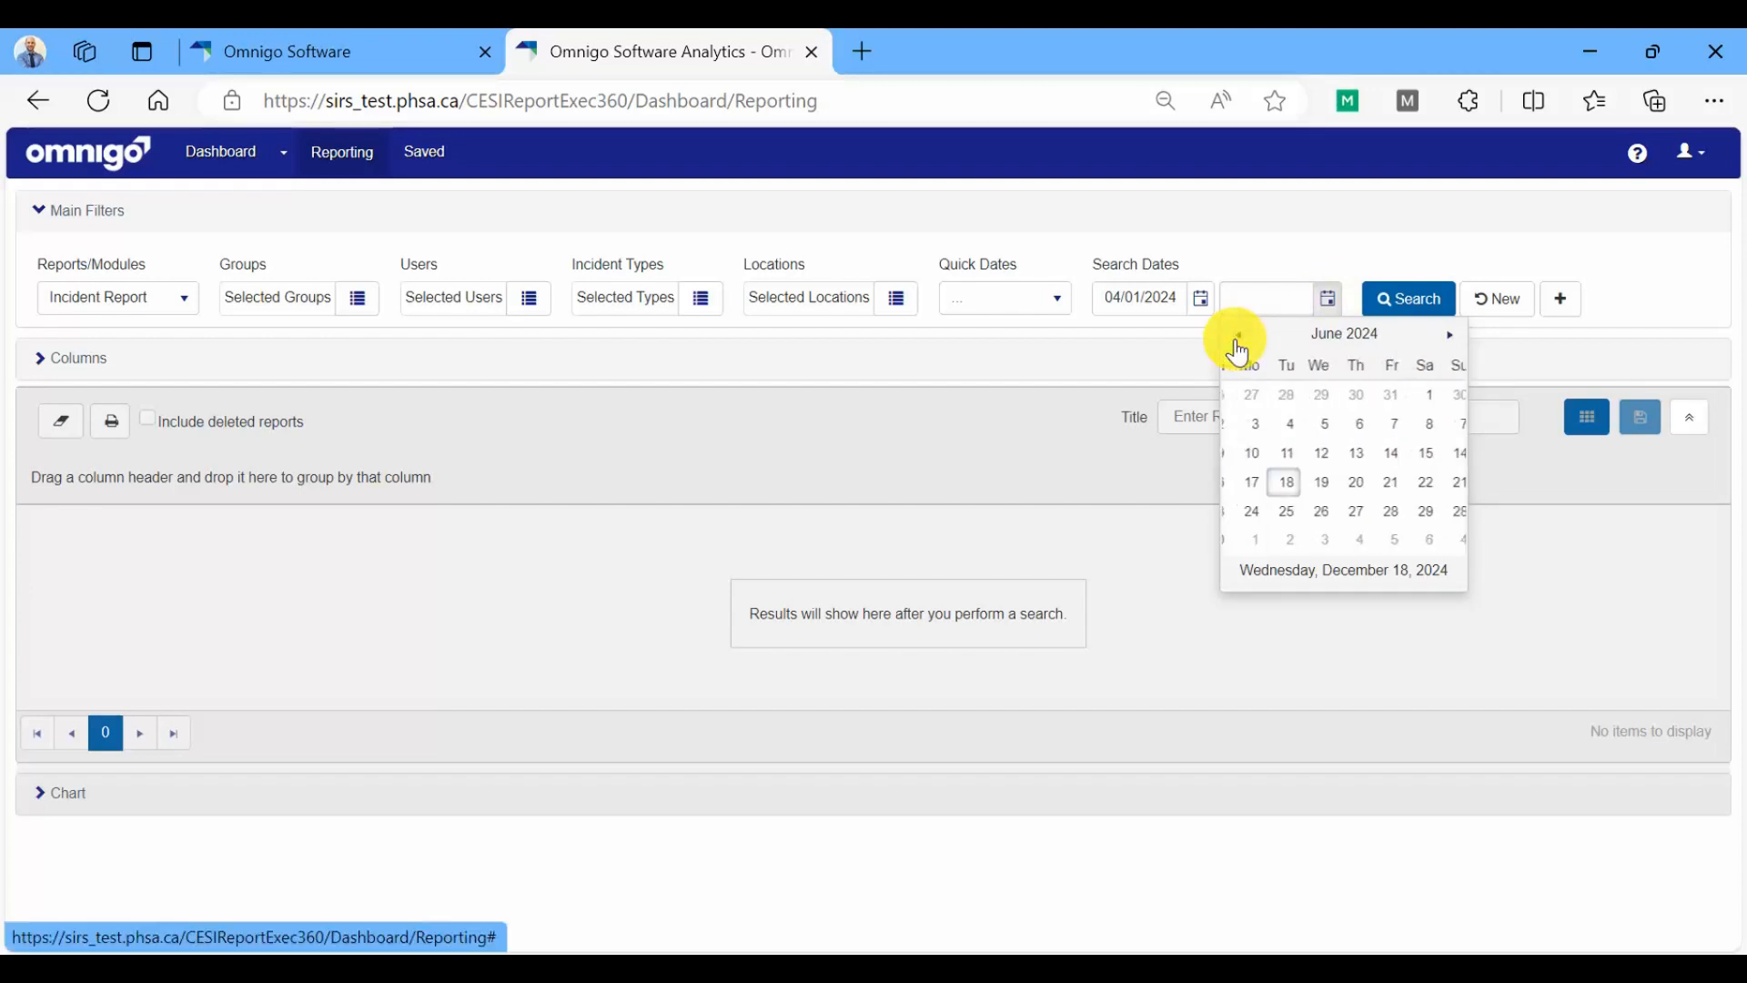
click(1245, 544)
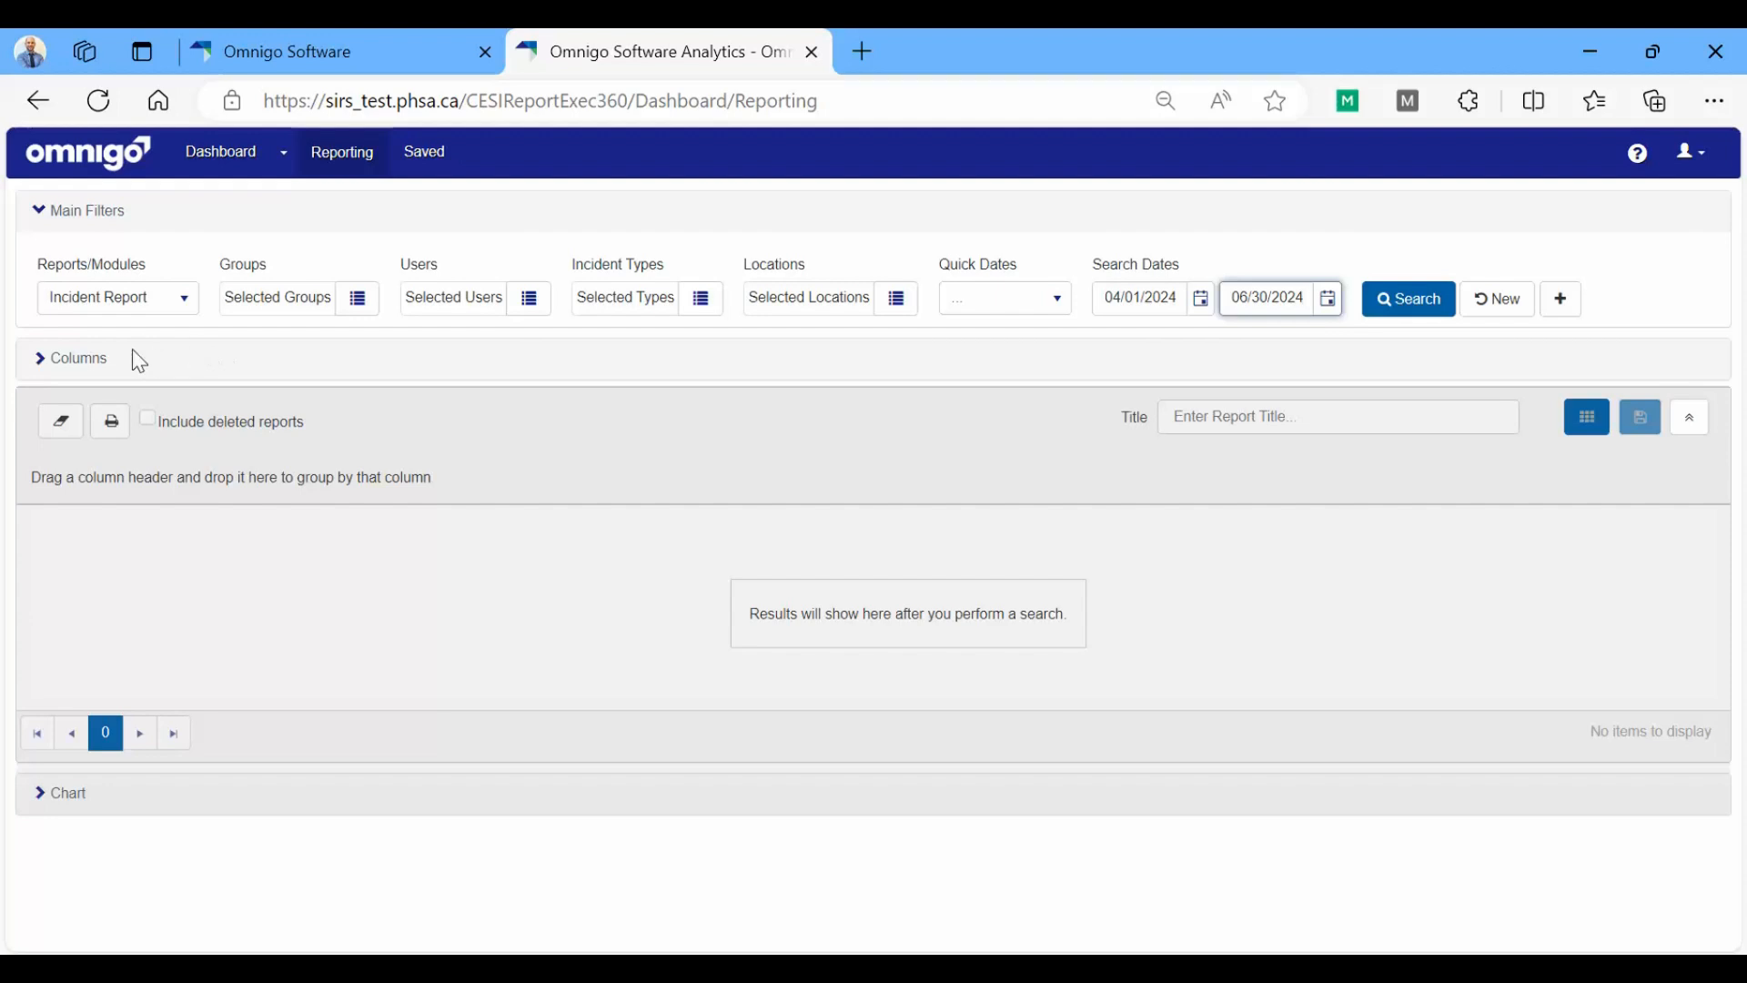
Step: Expand the Columns section and add the Group field from the Common category to the selected columns
click(40, 367)
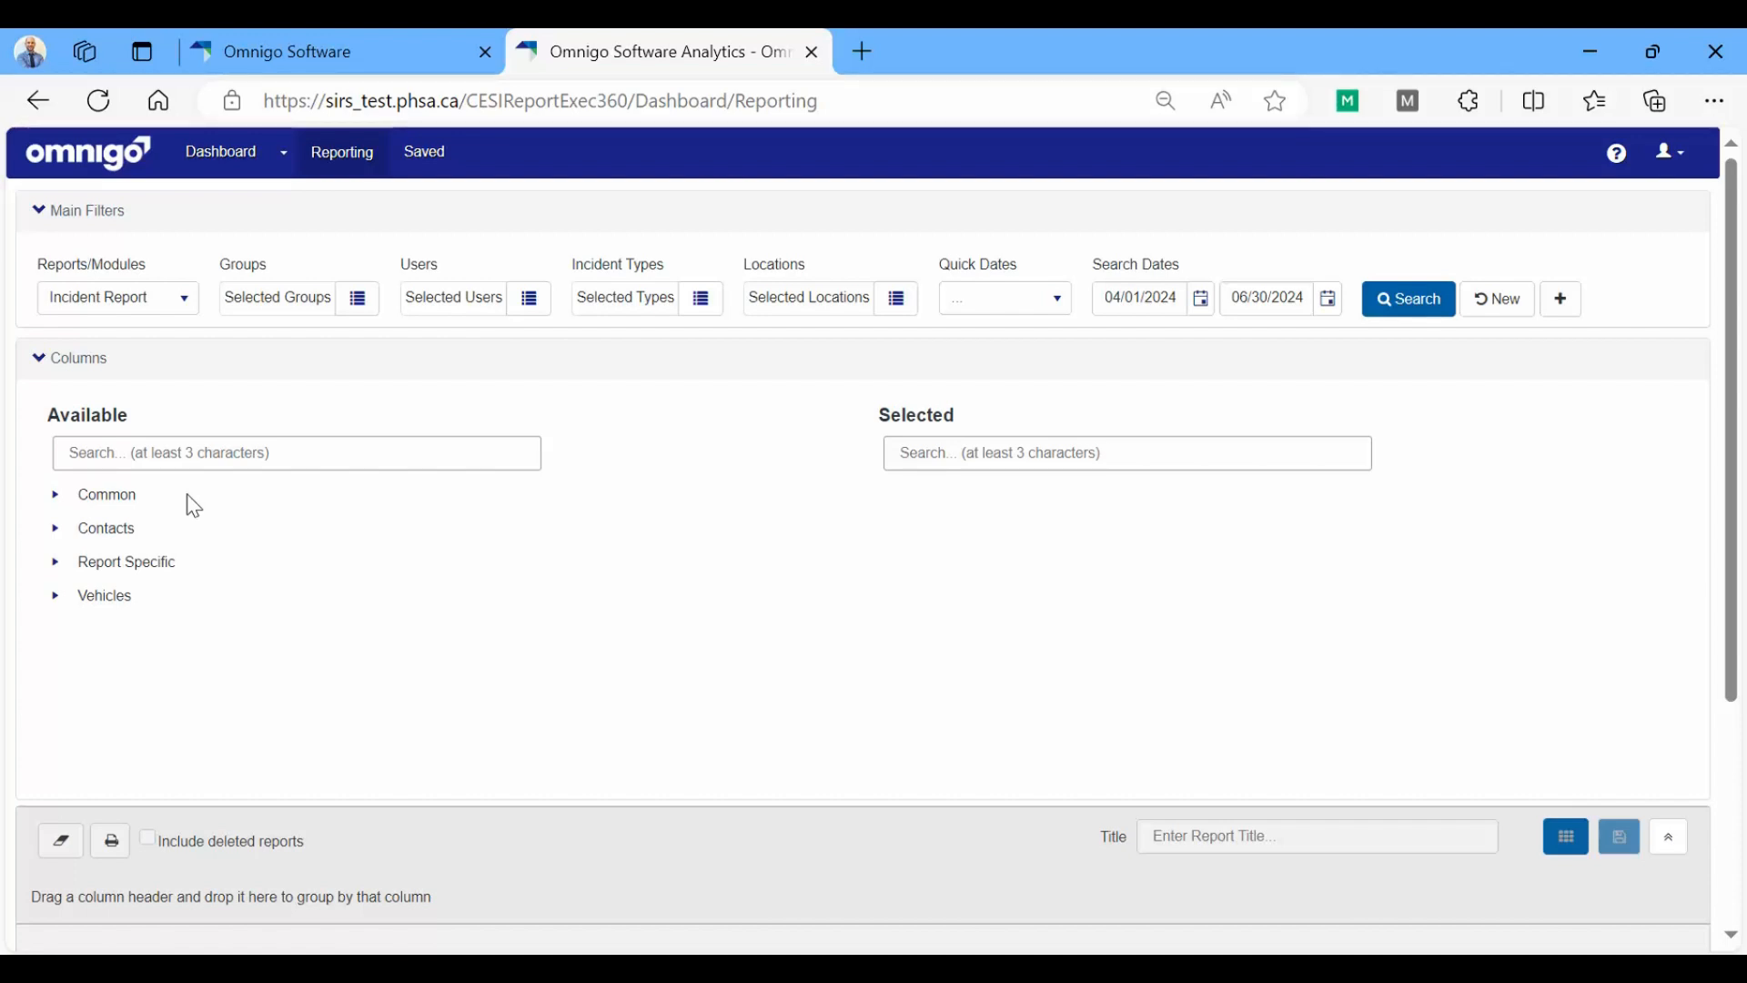
drag(168, 500, 109, 496)
drag(136, 563, 167, 575)
click(997, 419)
click(573, 953)
click(55, 498)
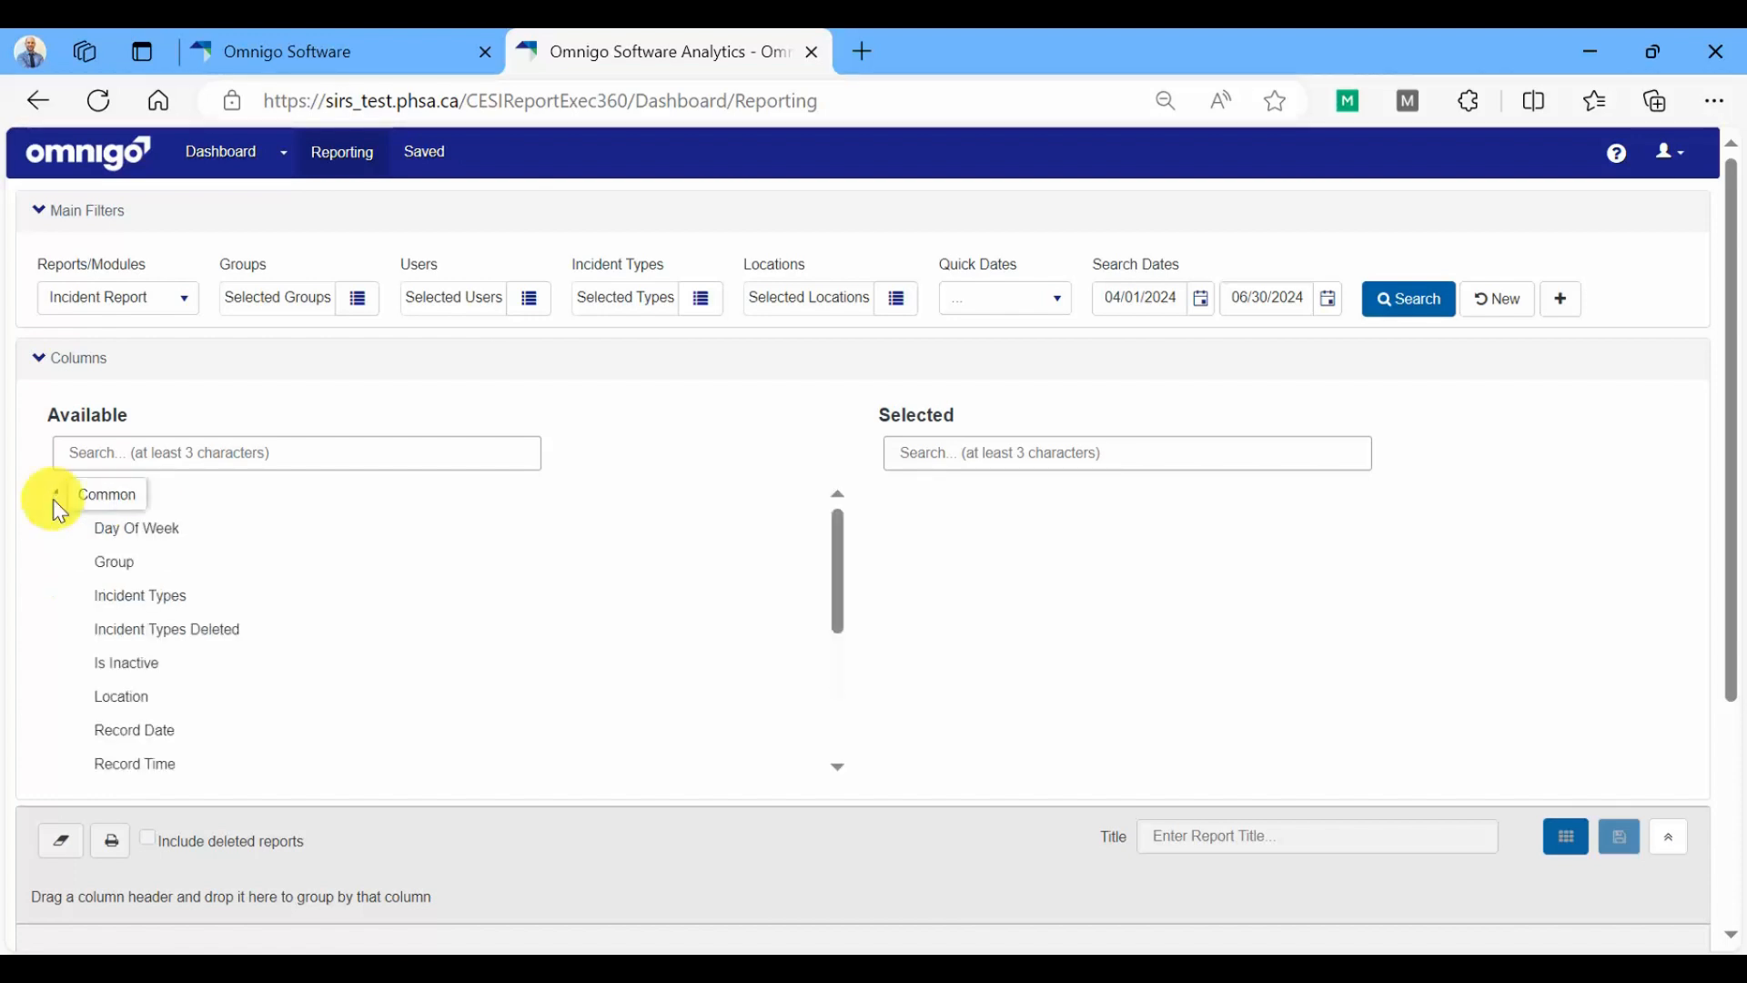
mouse_move(111, 520)
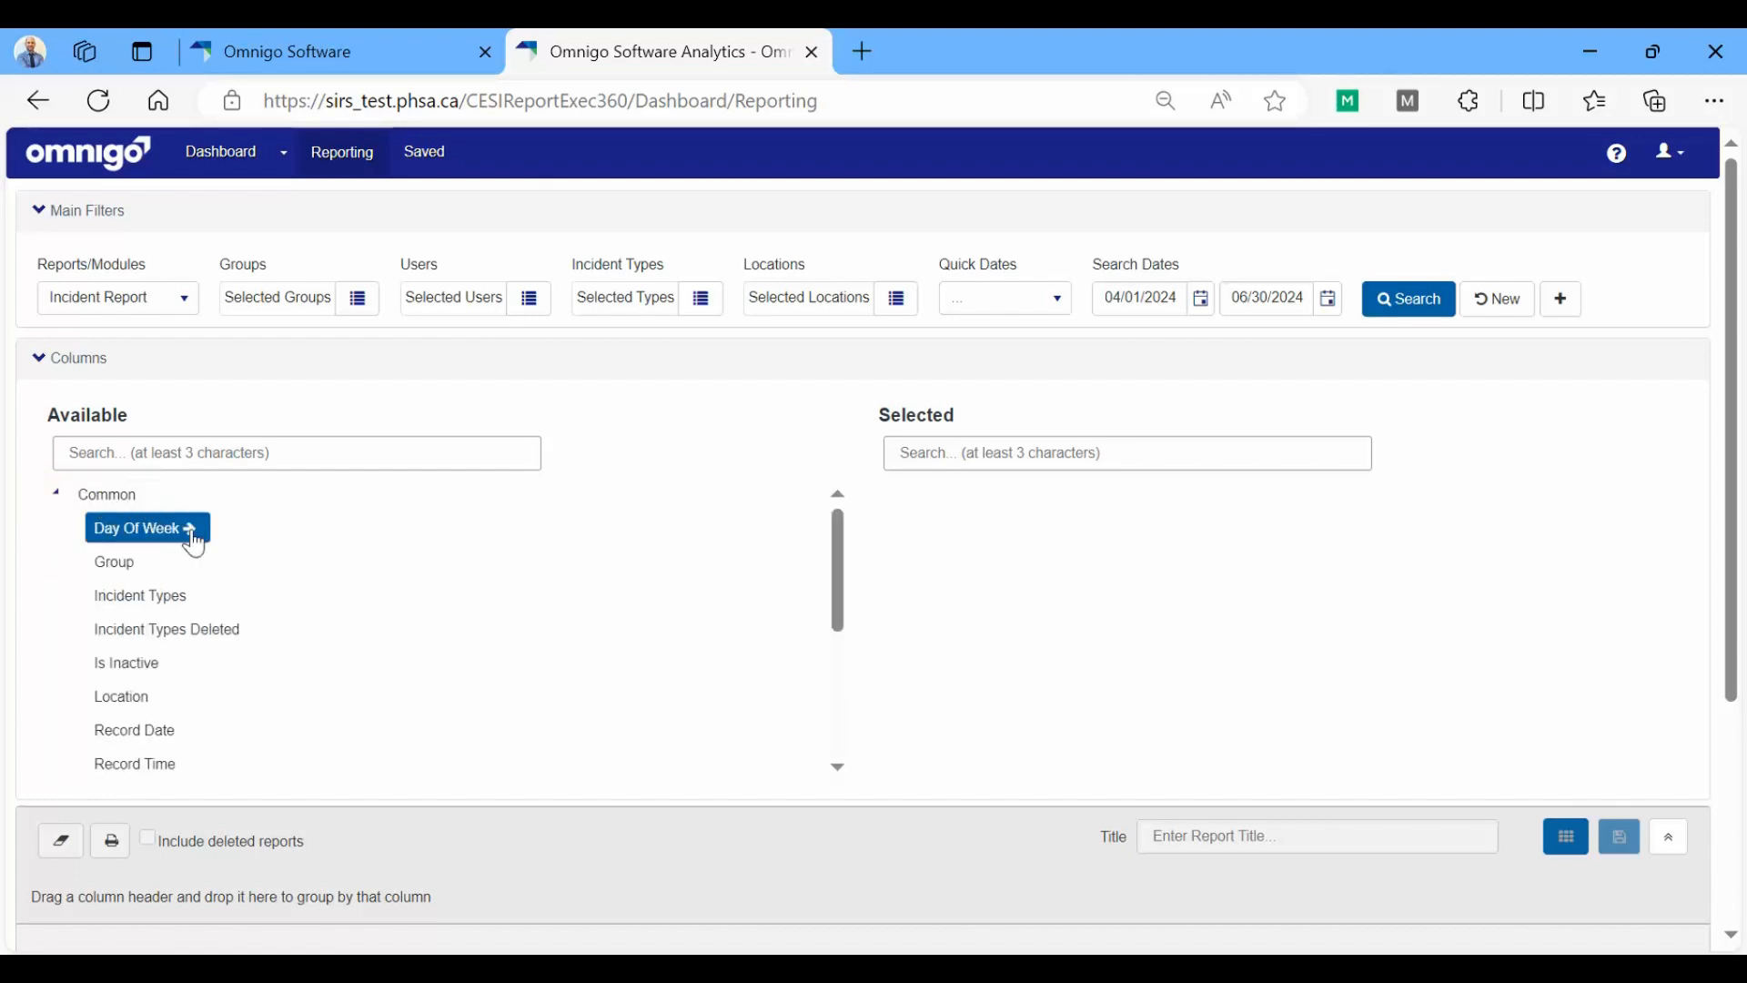
click(146, 562)
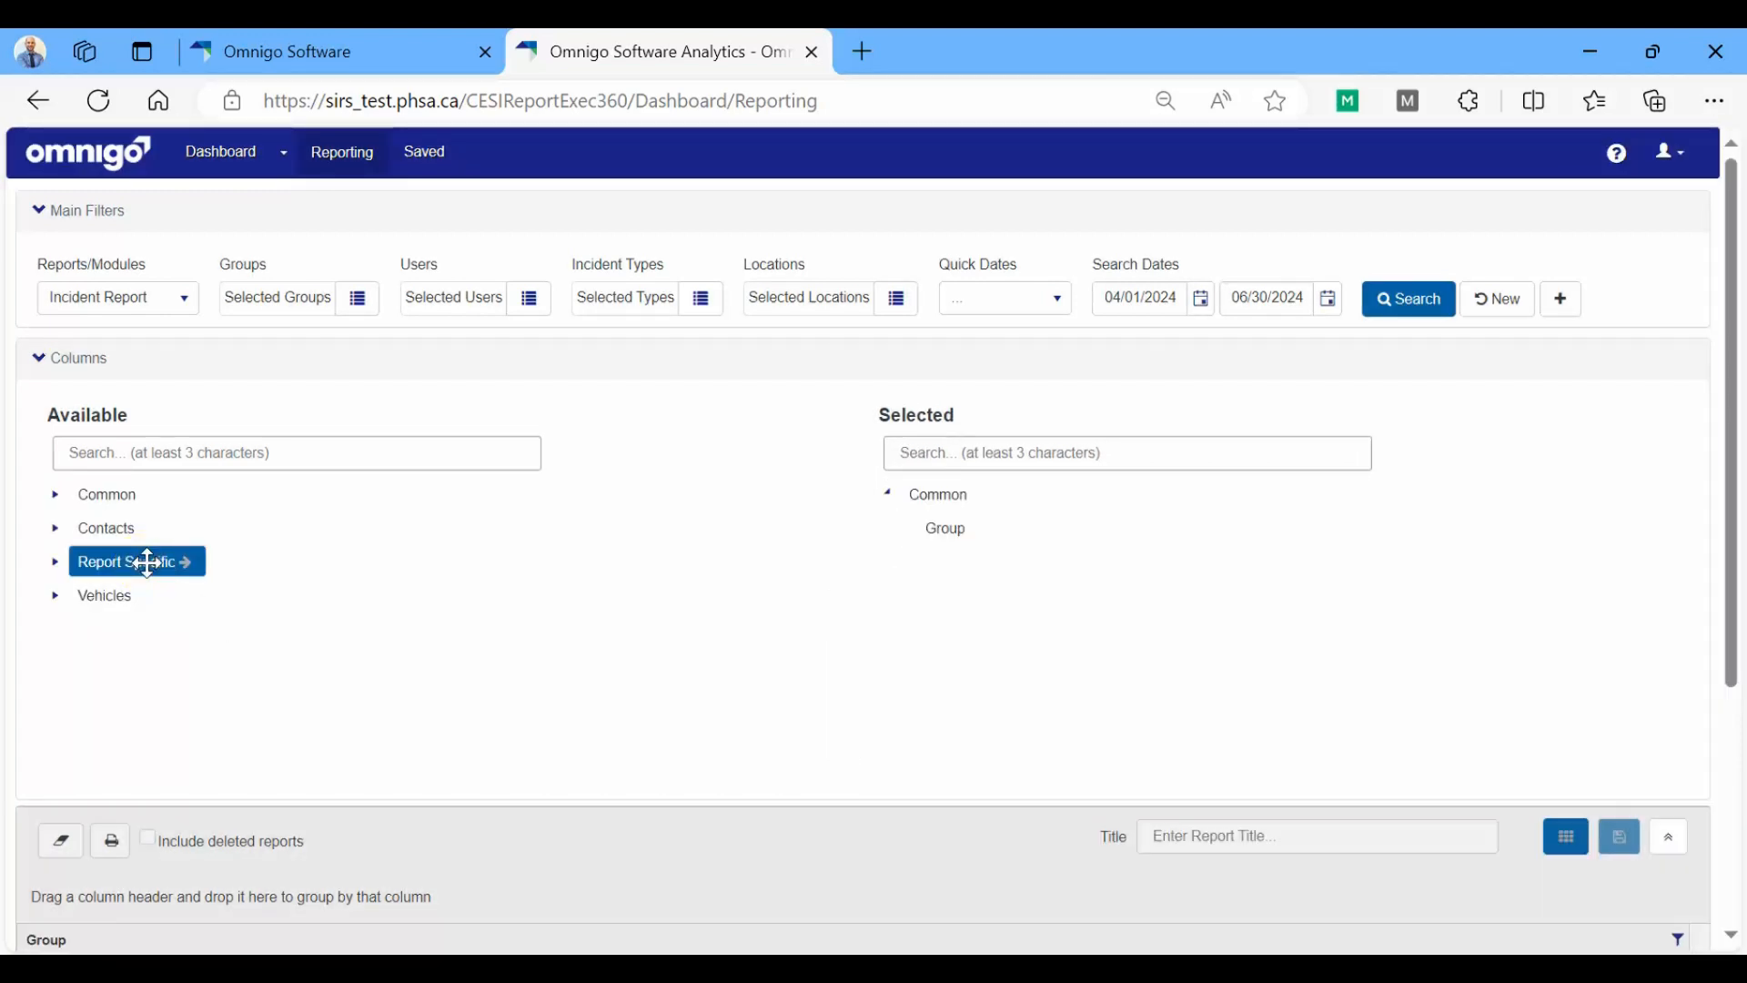
Step: Add the Incident Types and Location fields from the Common category to the selected columns
click(56, 499)
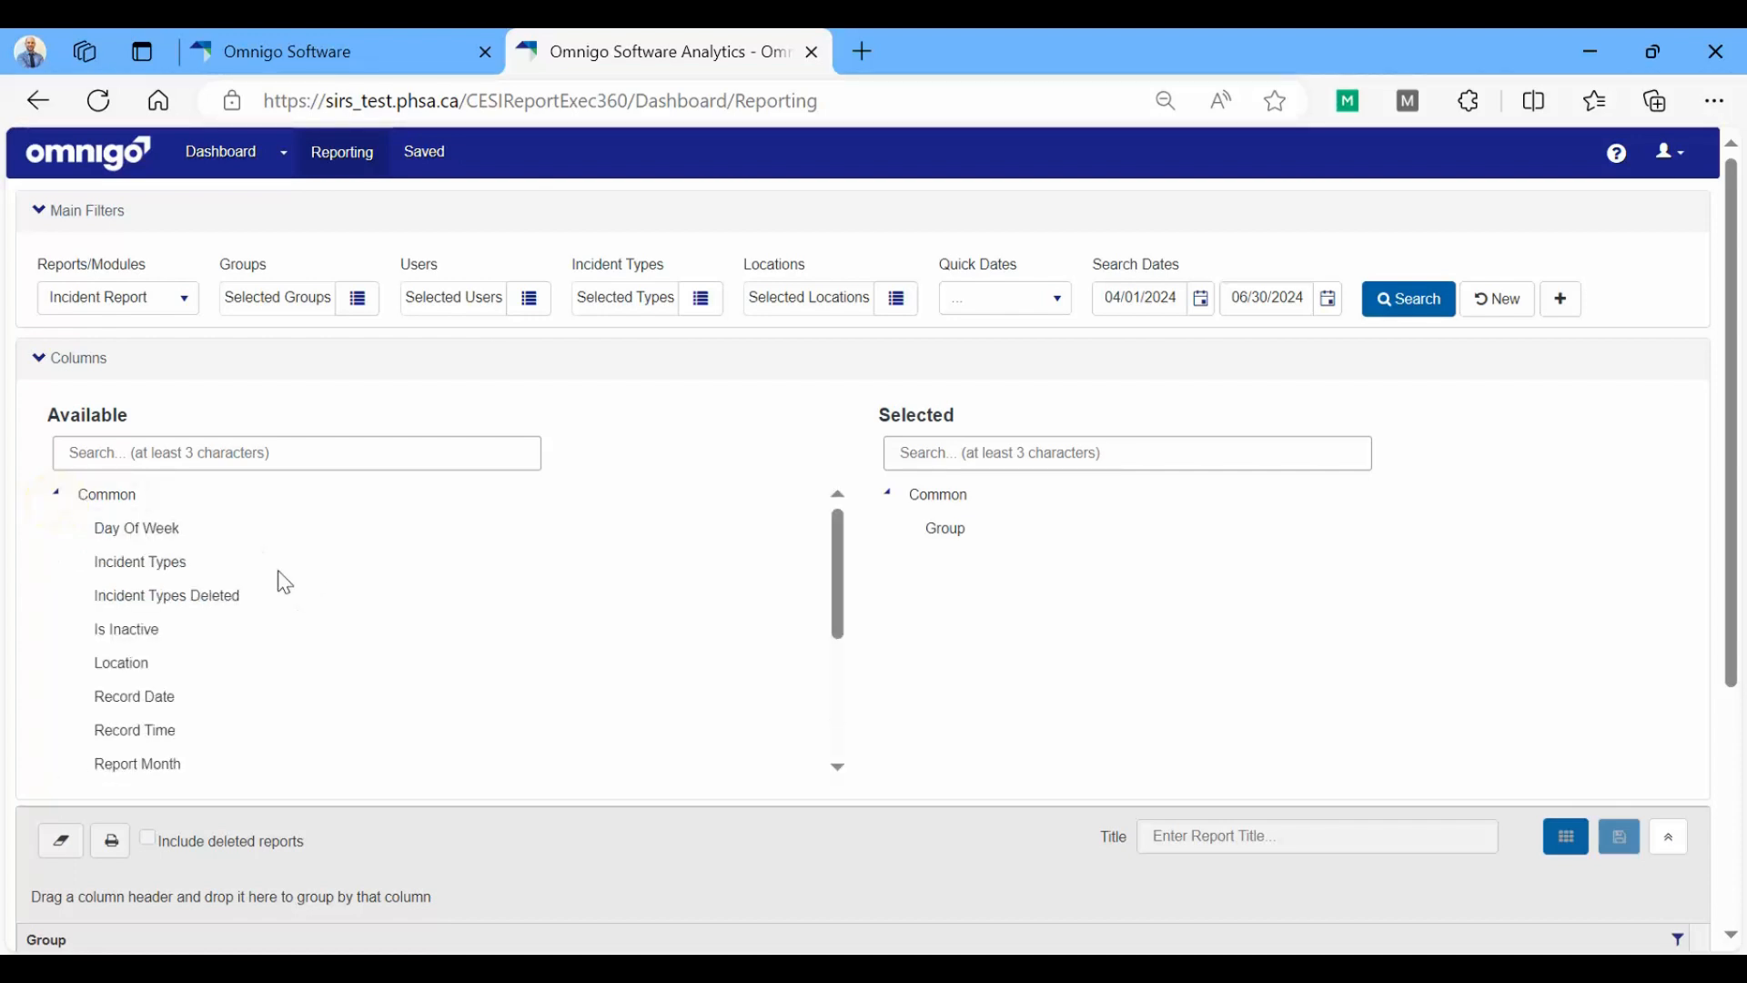
mouse_move(182, 561)
mouse_down()
mouse_move(157, 557)
mouse_move(200, 575)
mouse_move(194, 558)
mouse_up()
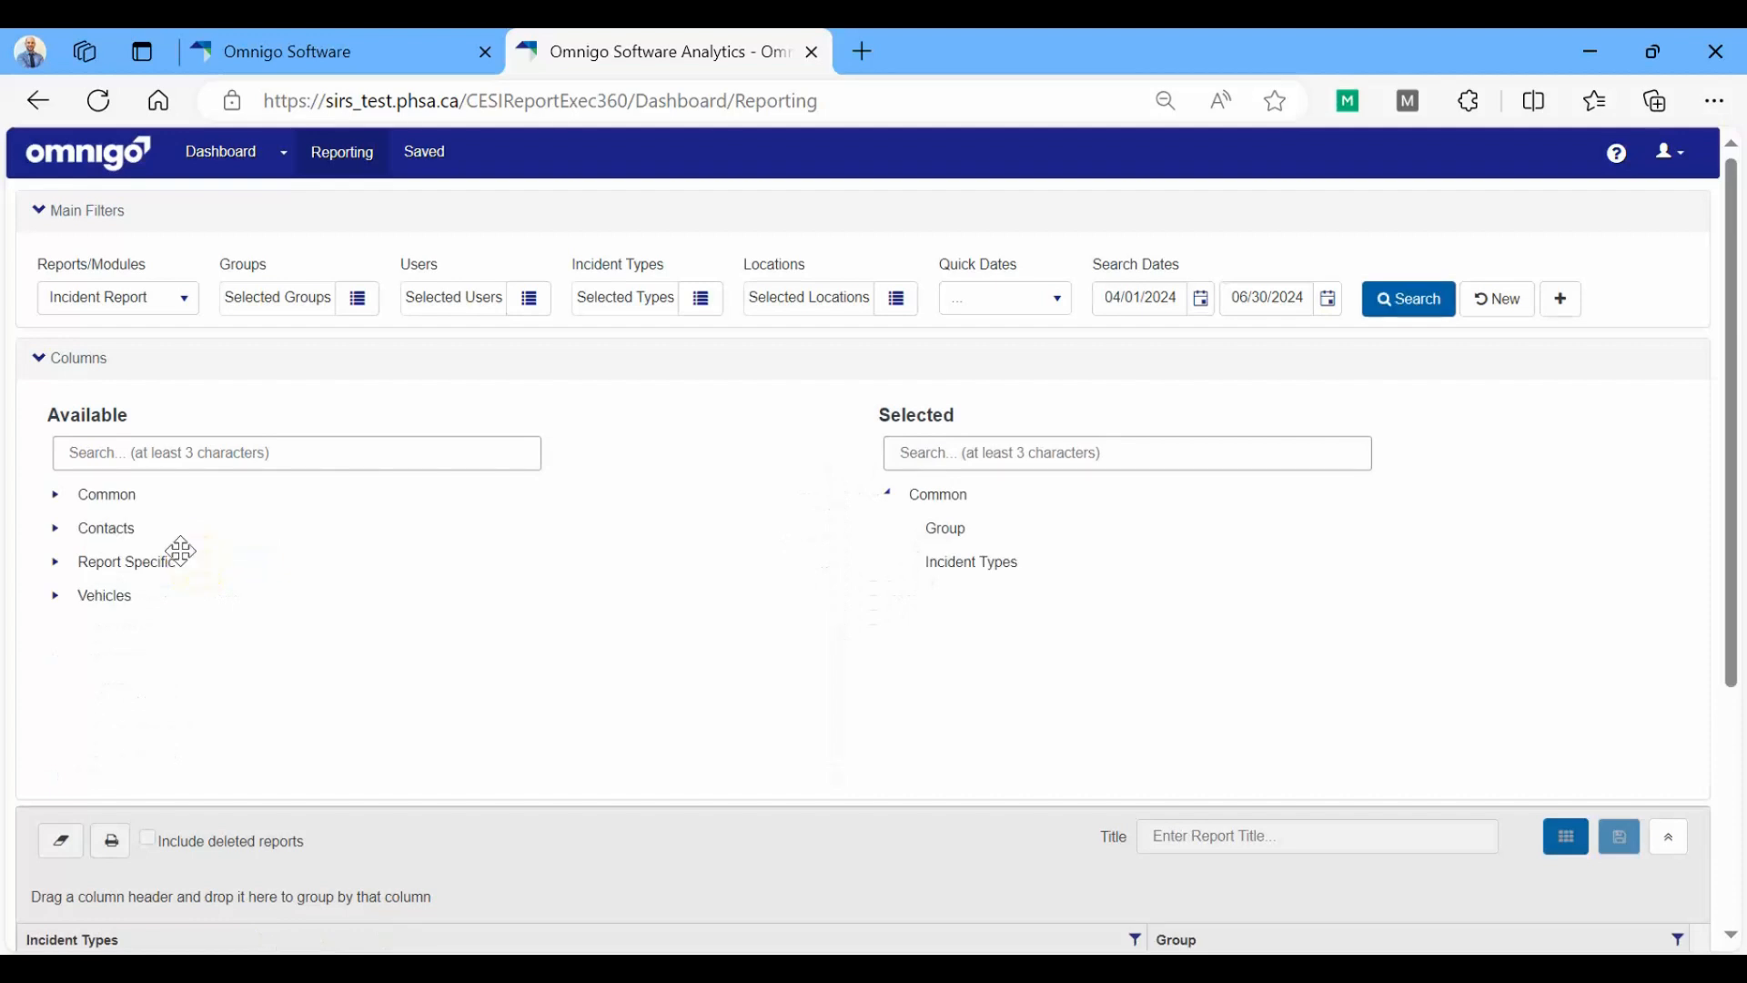
click(54, 496)
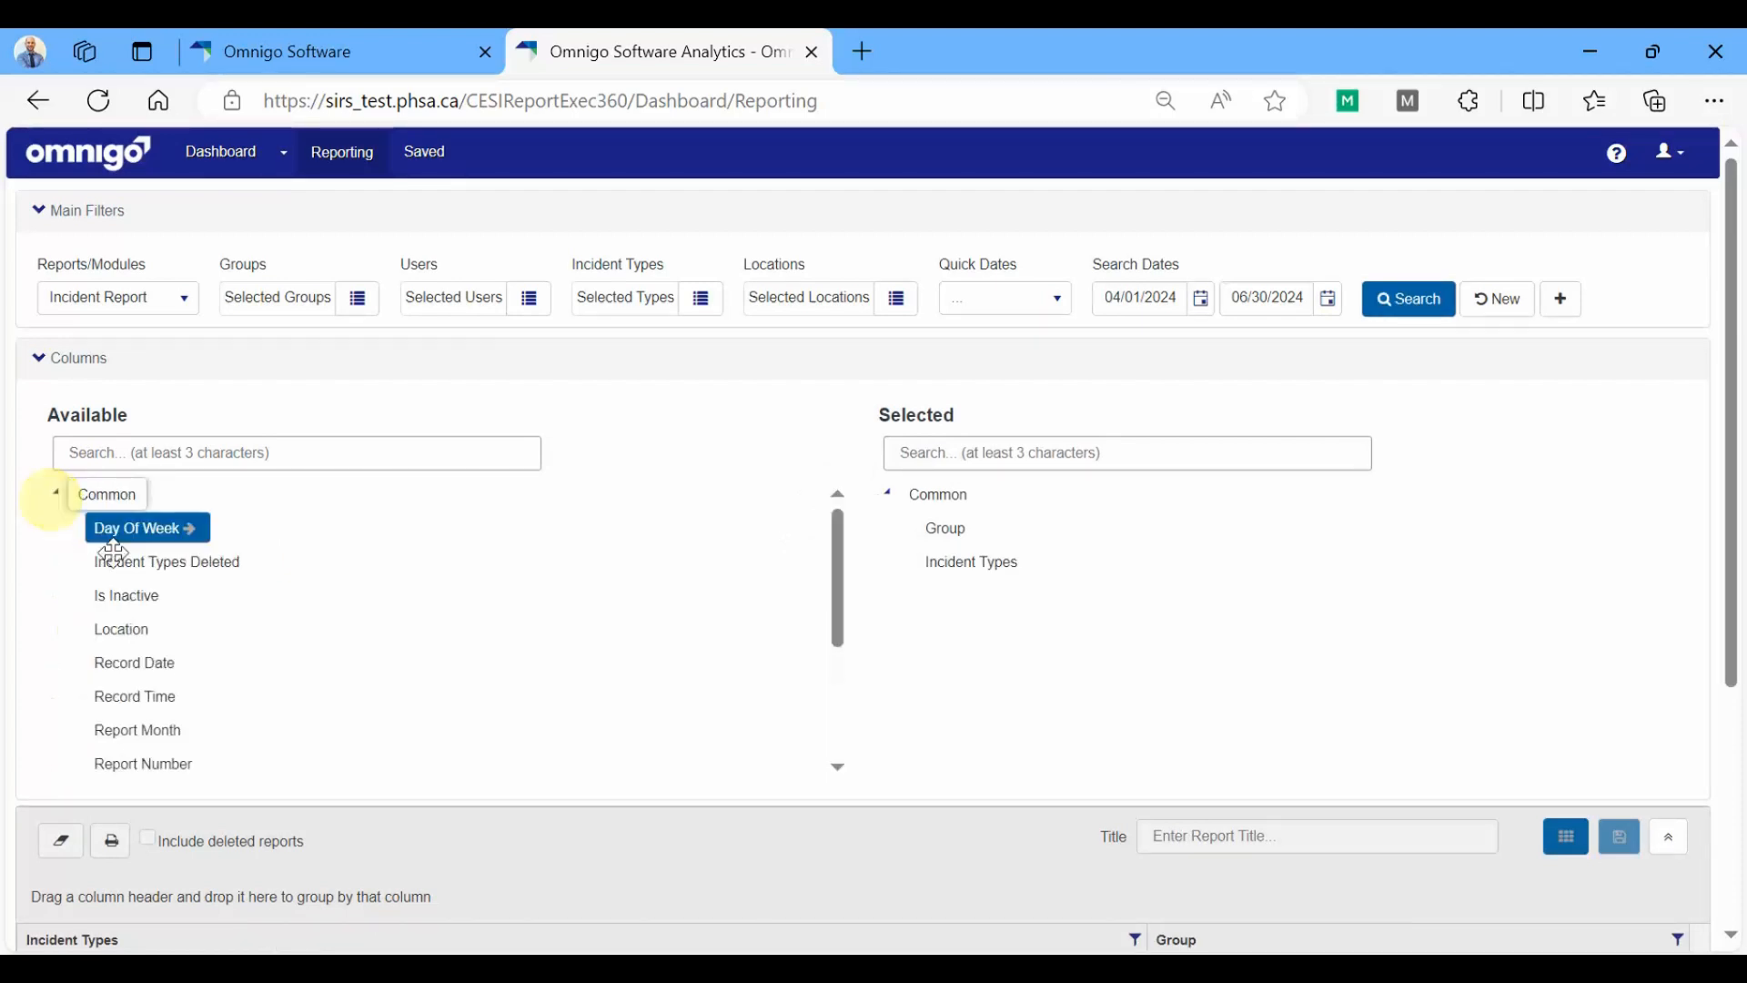
scroll(219, 601, down, 2)
click(143, 494)
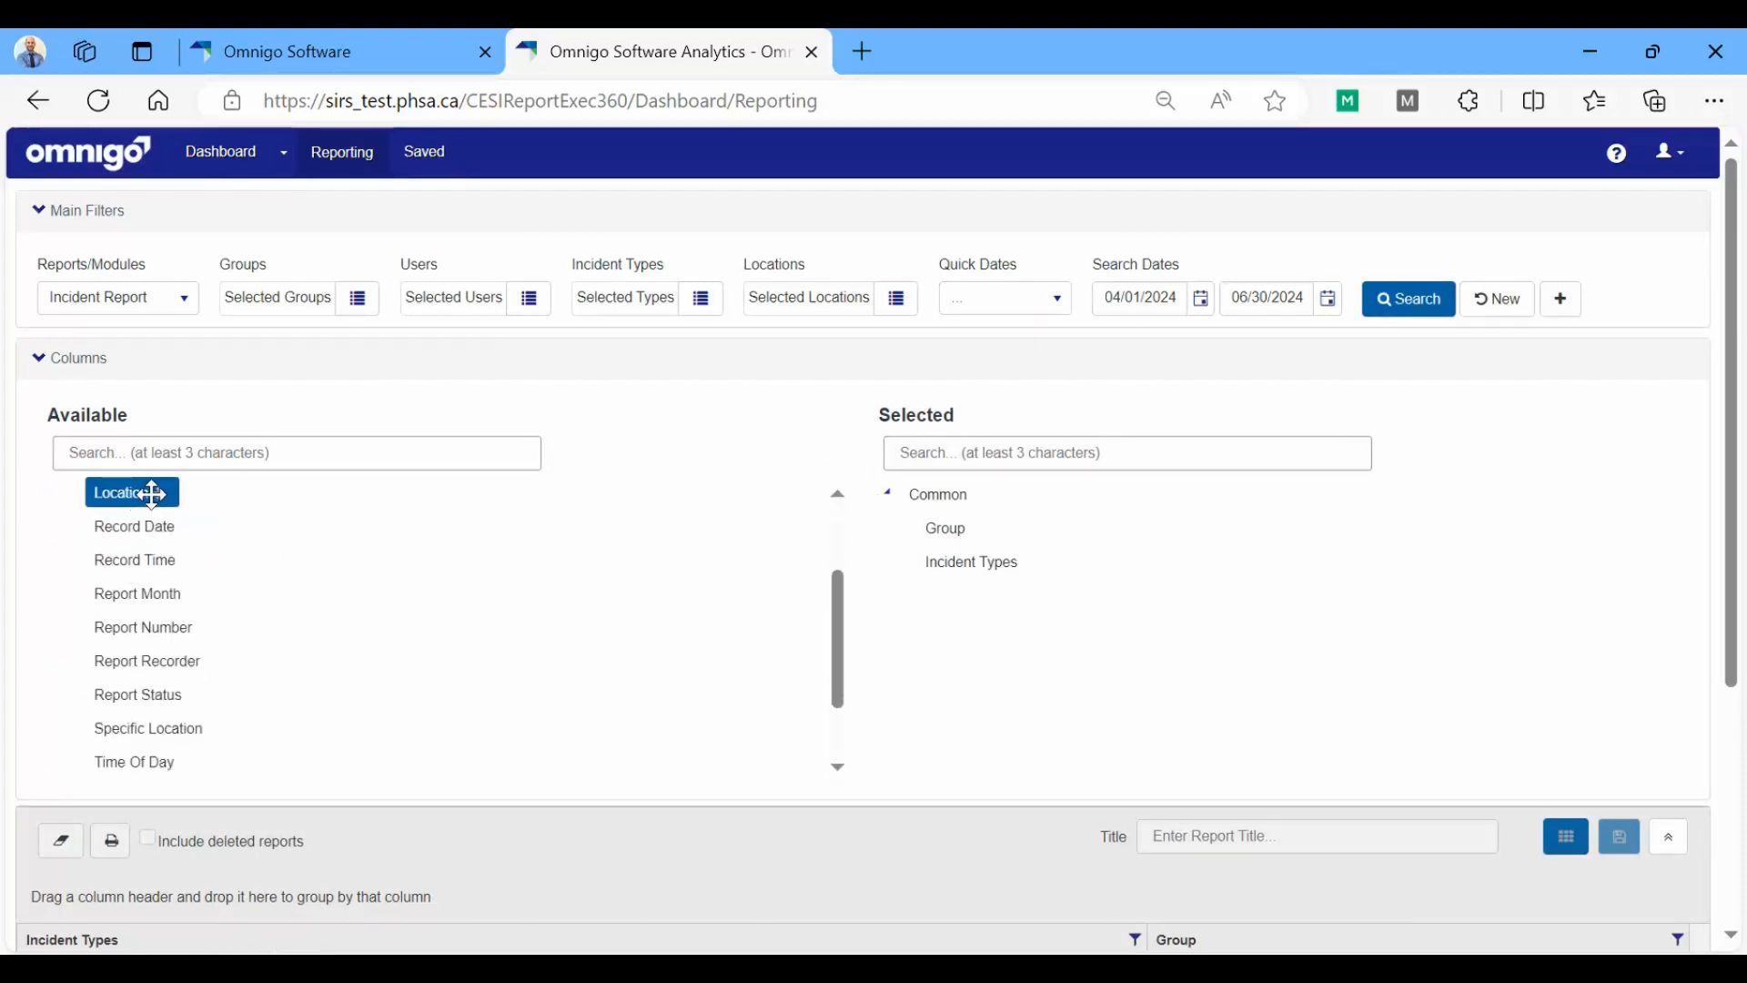
double_click(162, 501)
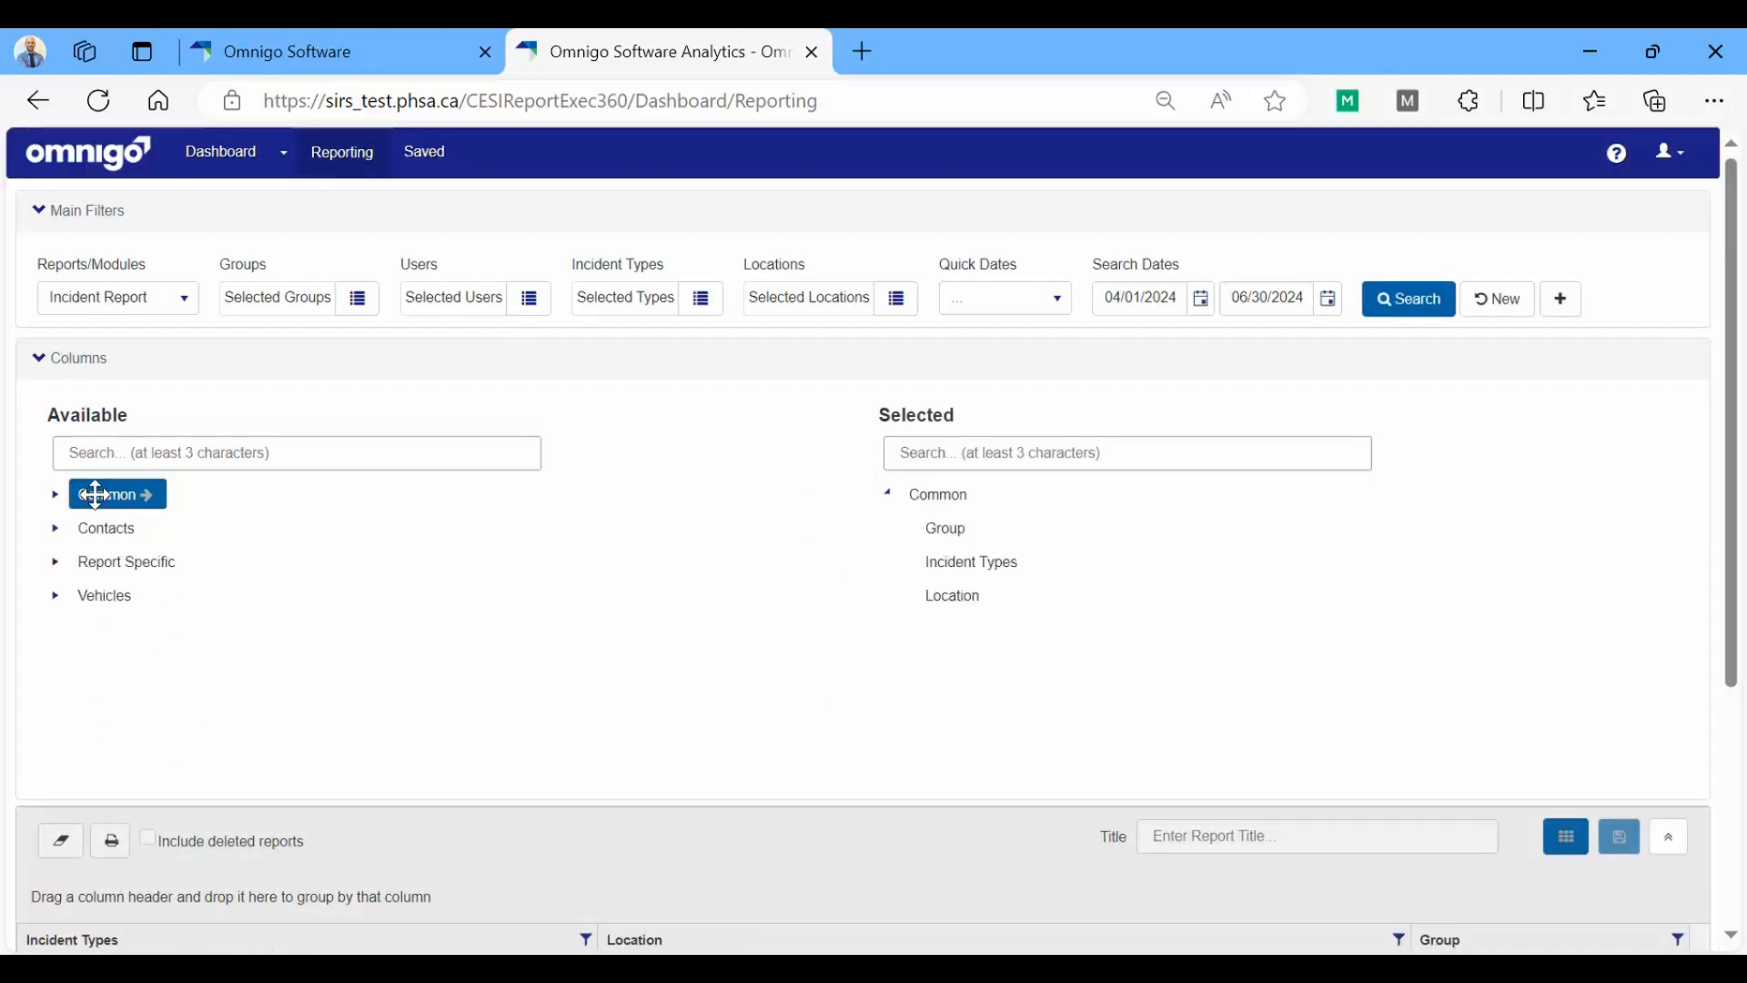
Step: Add the Report Number field from the Common category to the selected columns
click(54, 496)
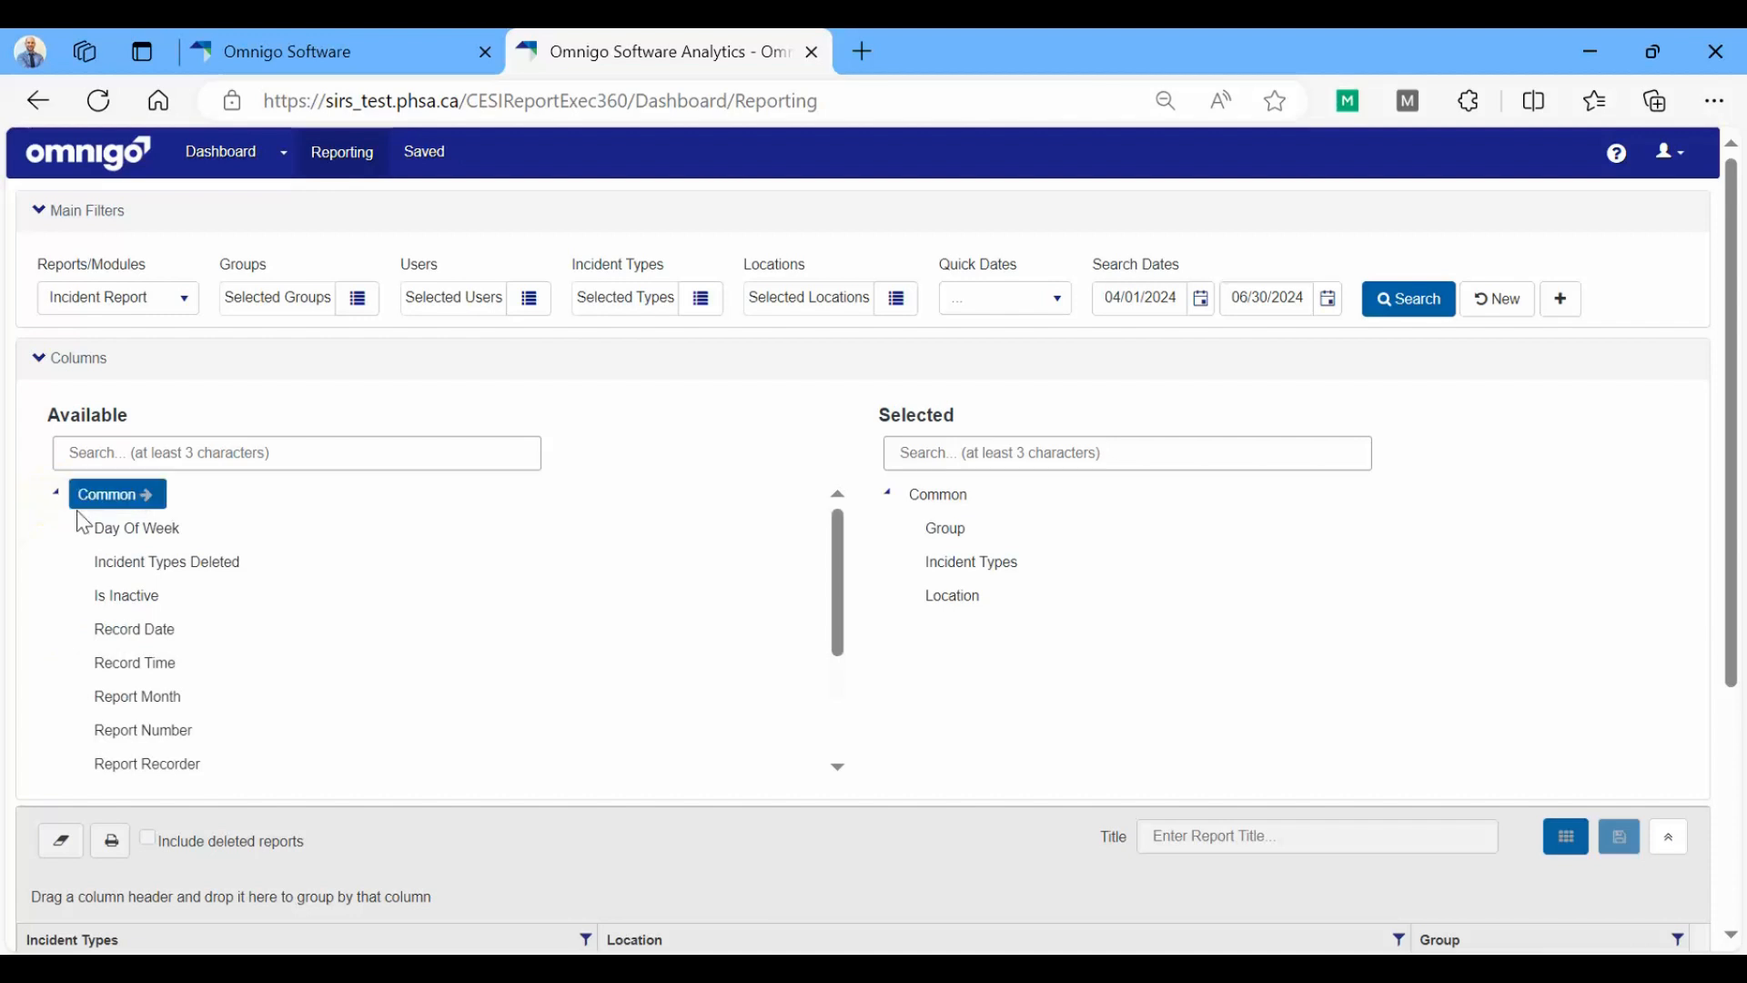
scroll(264, 603, down, 1)
scroll(264, 603, down, 1)
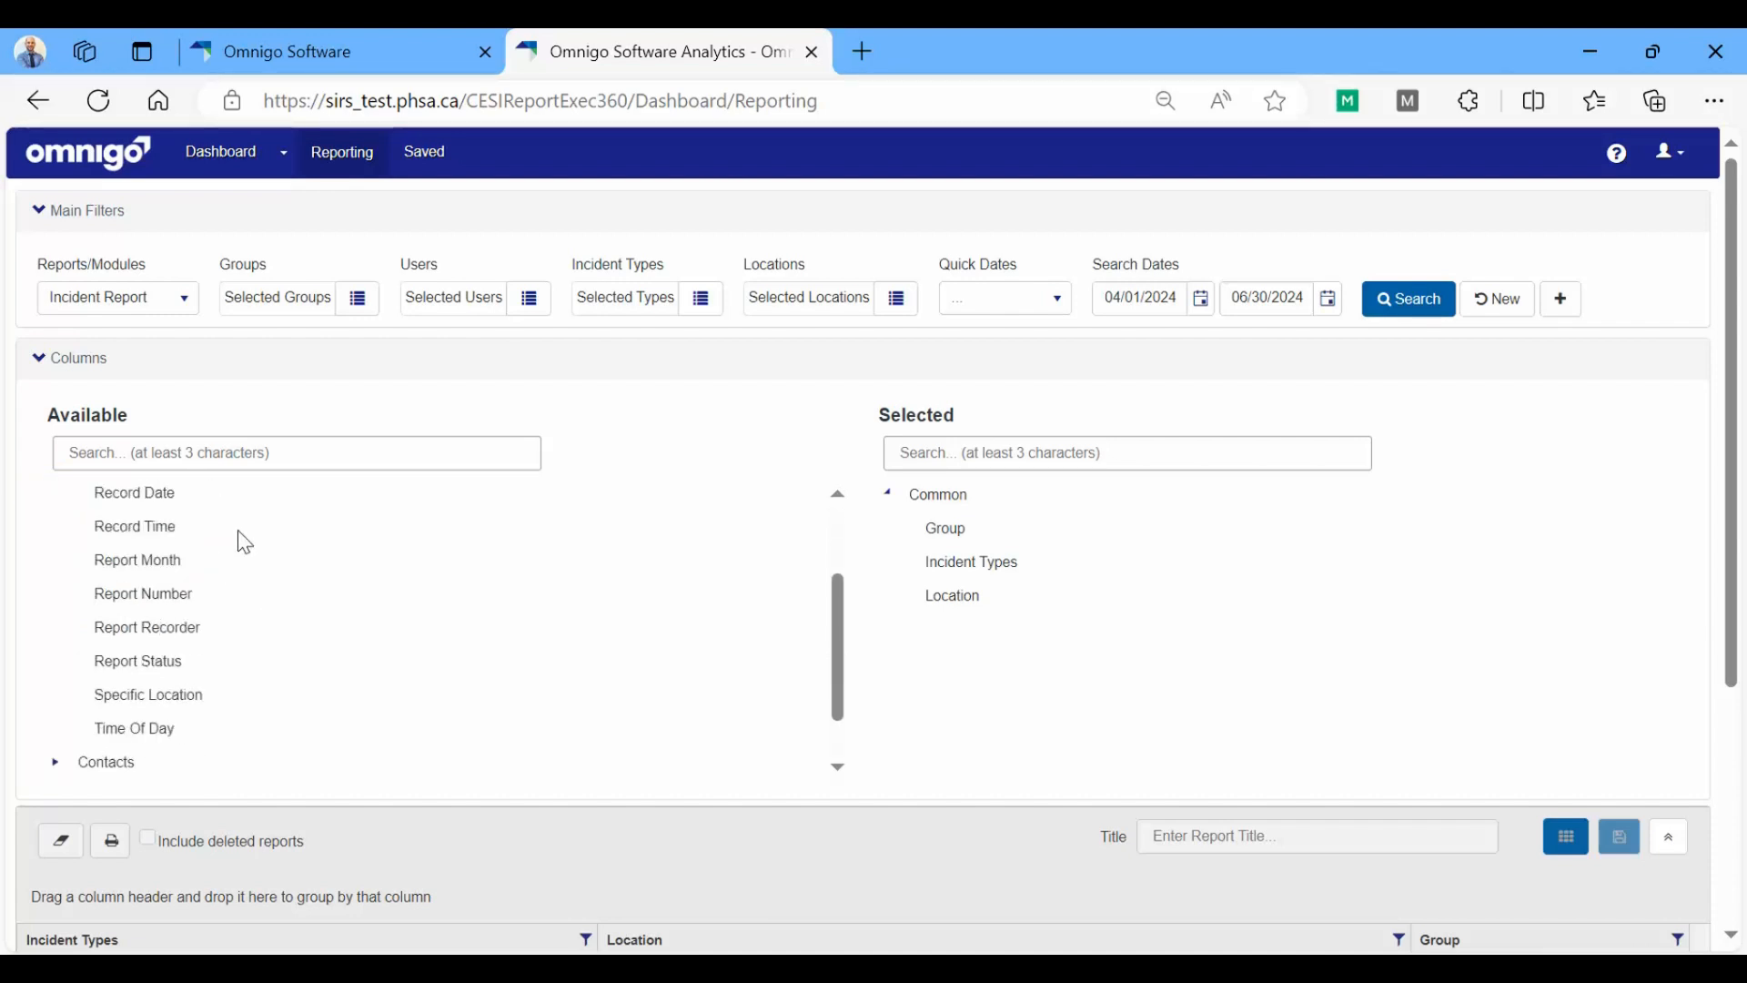
click(172, 492)
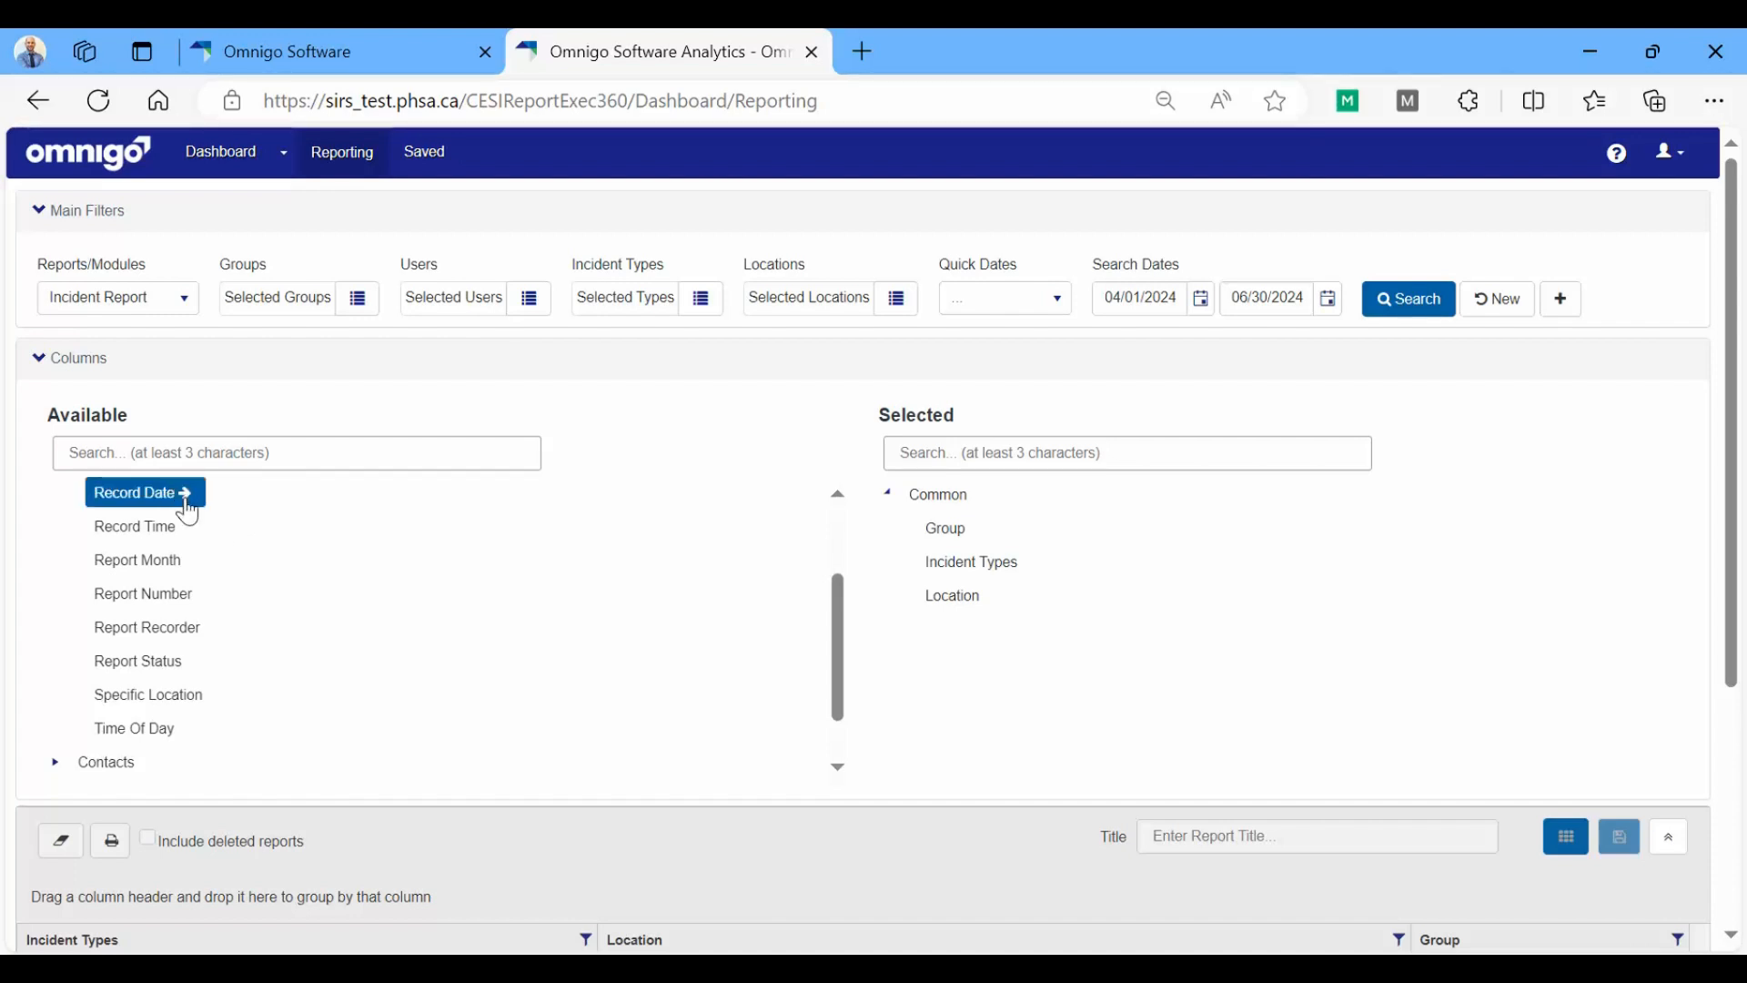
click(179, 527)
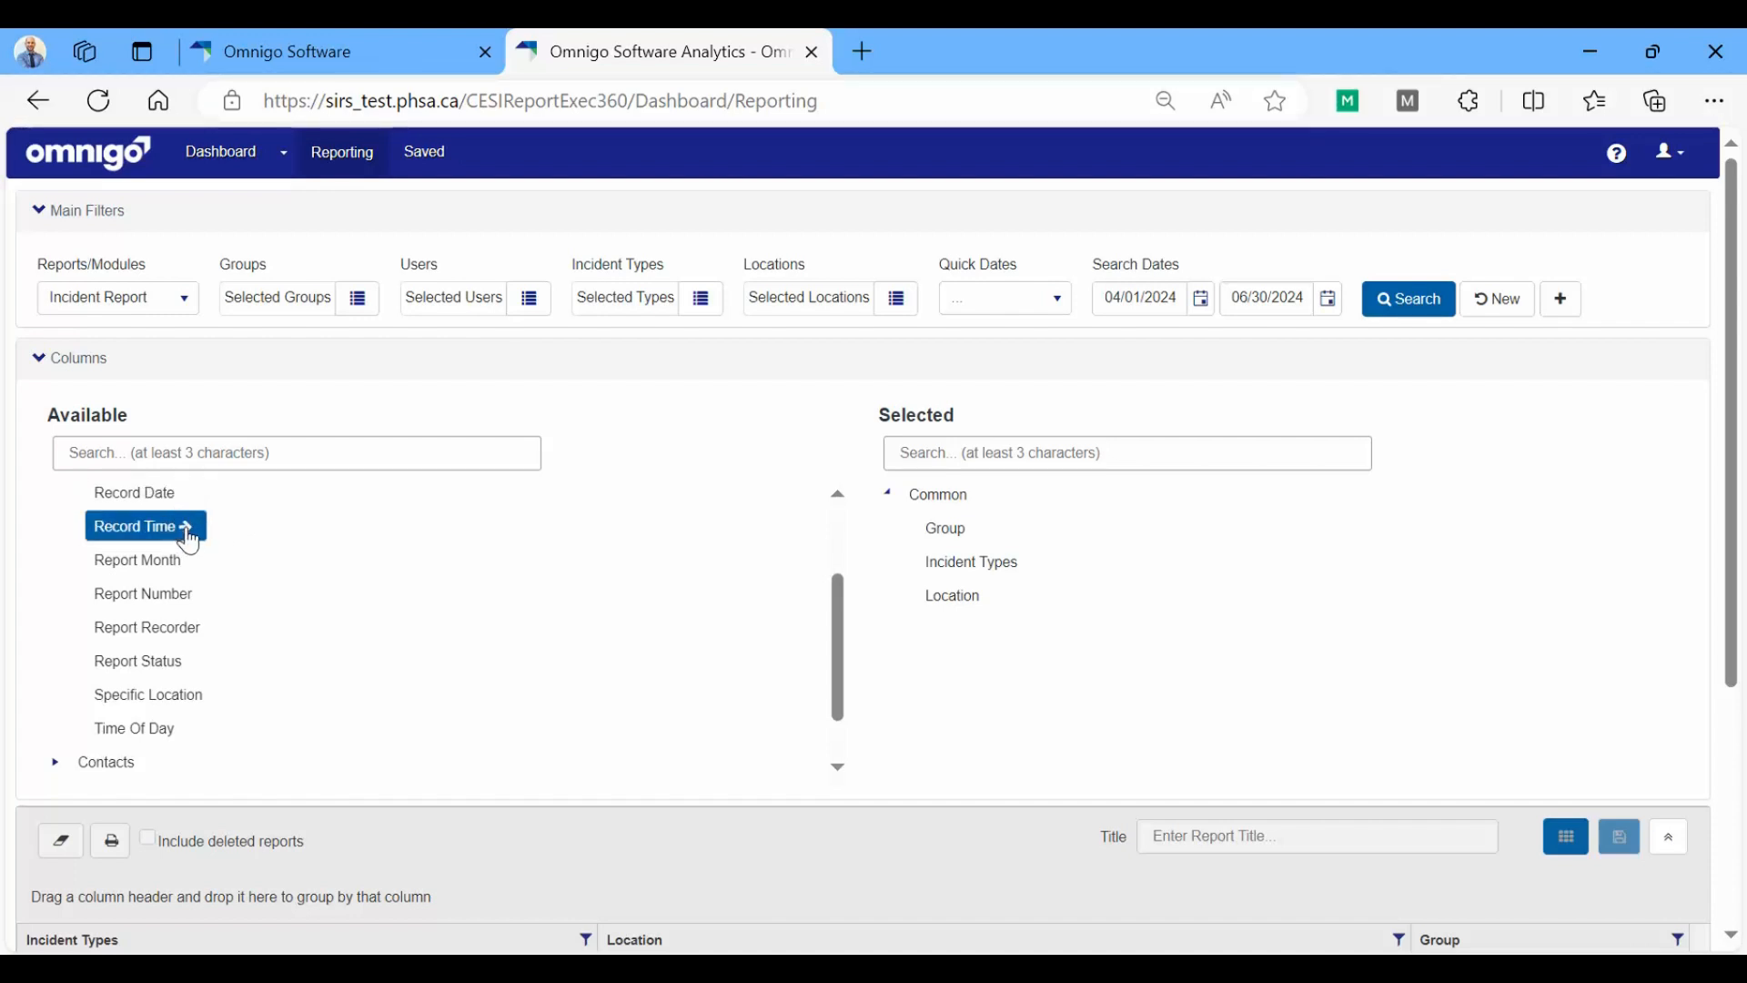
click(188, 520)
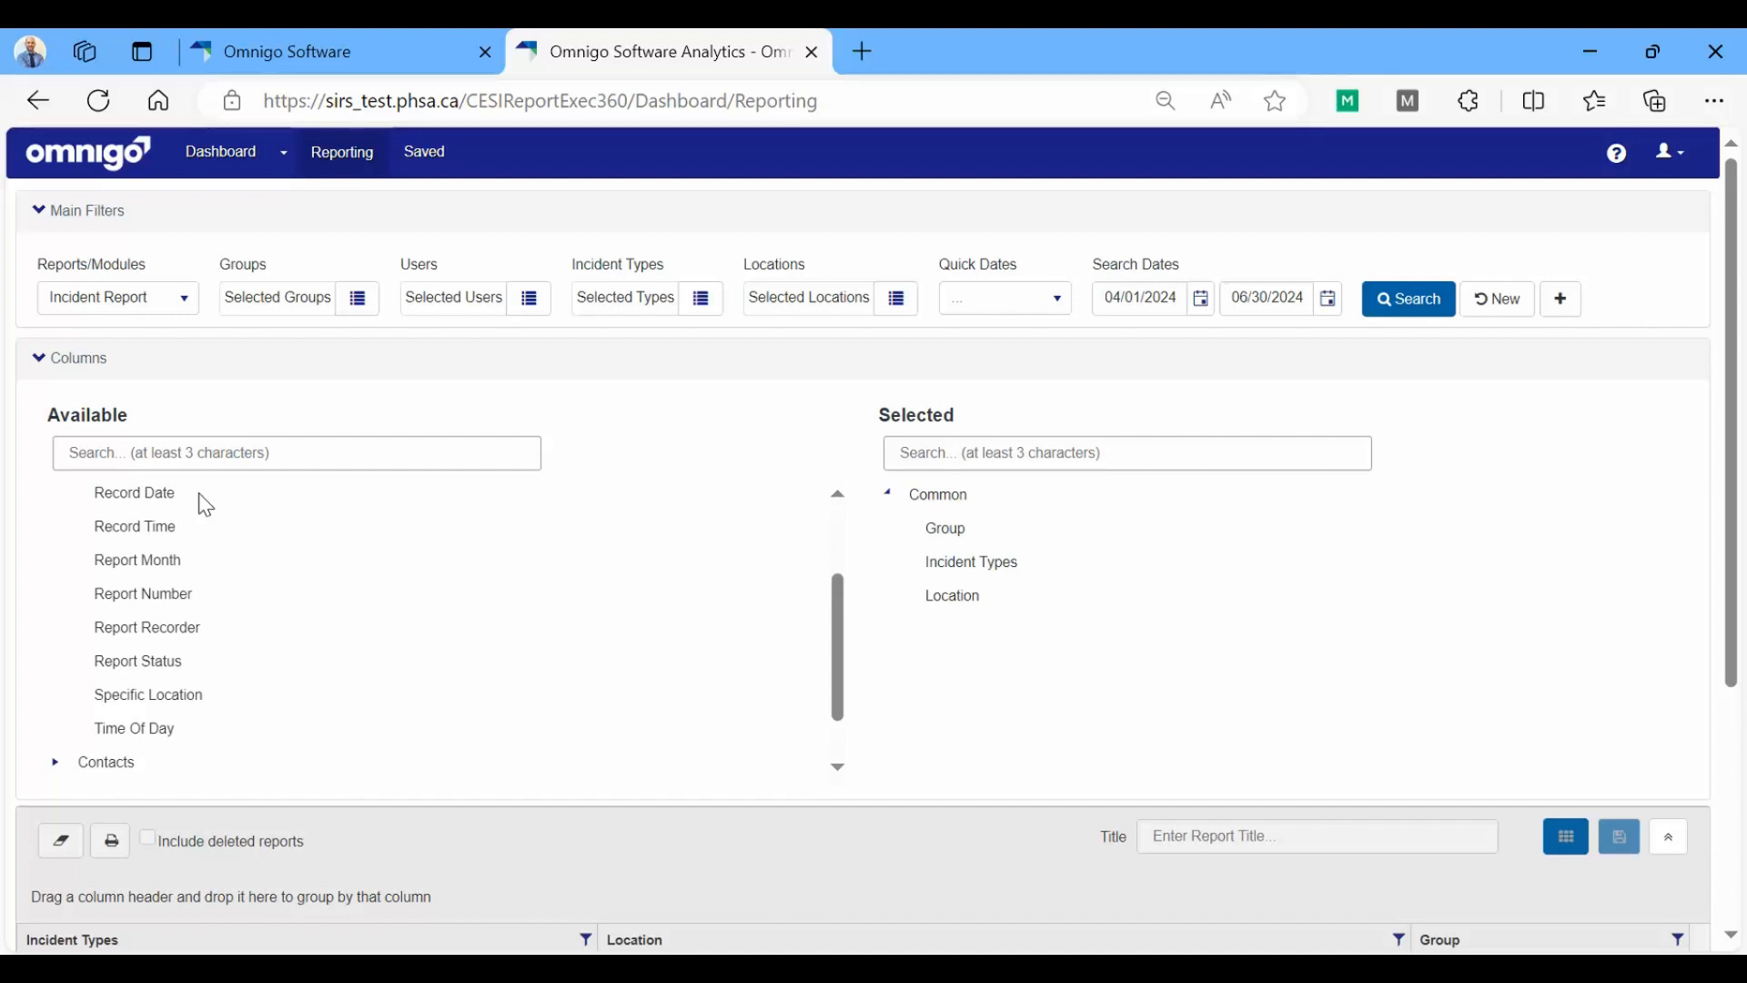
click(202, 595)
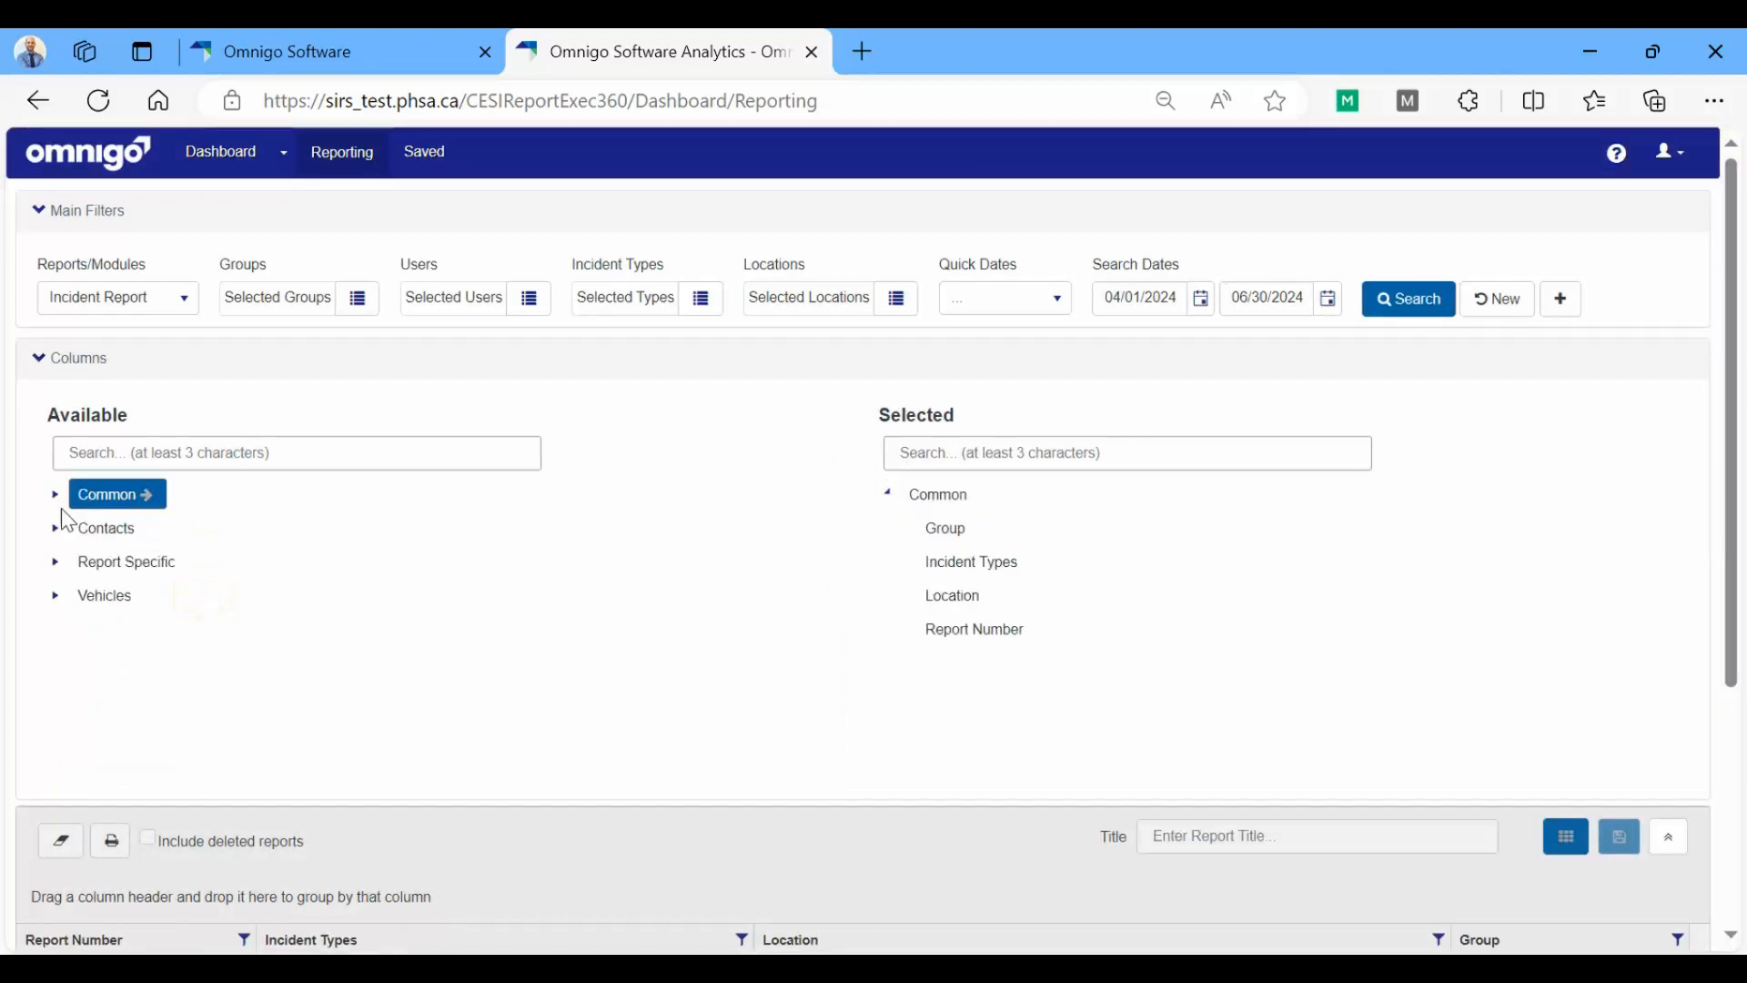
Step: Add the Incident Occurred Start field from the Report Specific category to the selected columns
click(56, 494)
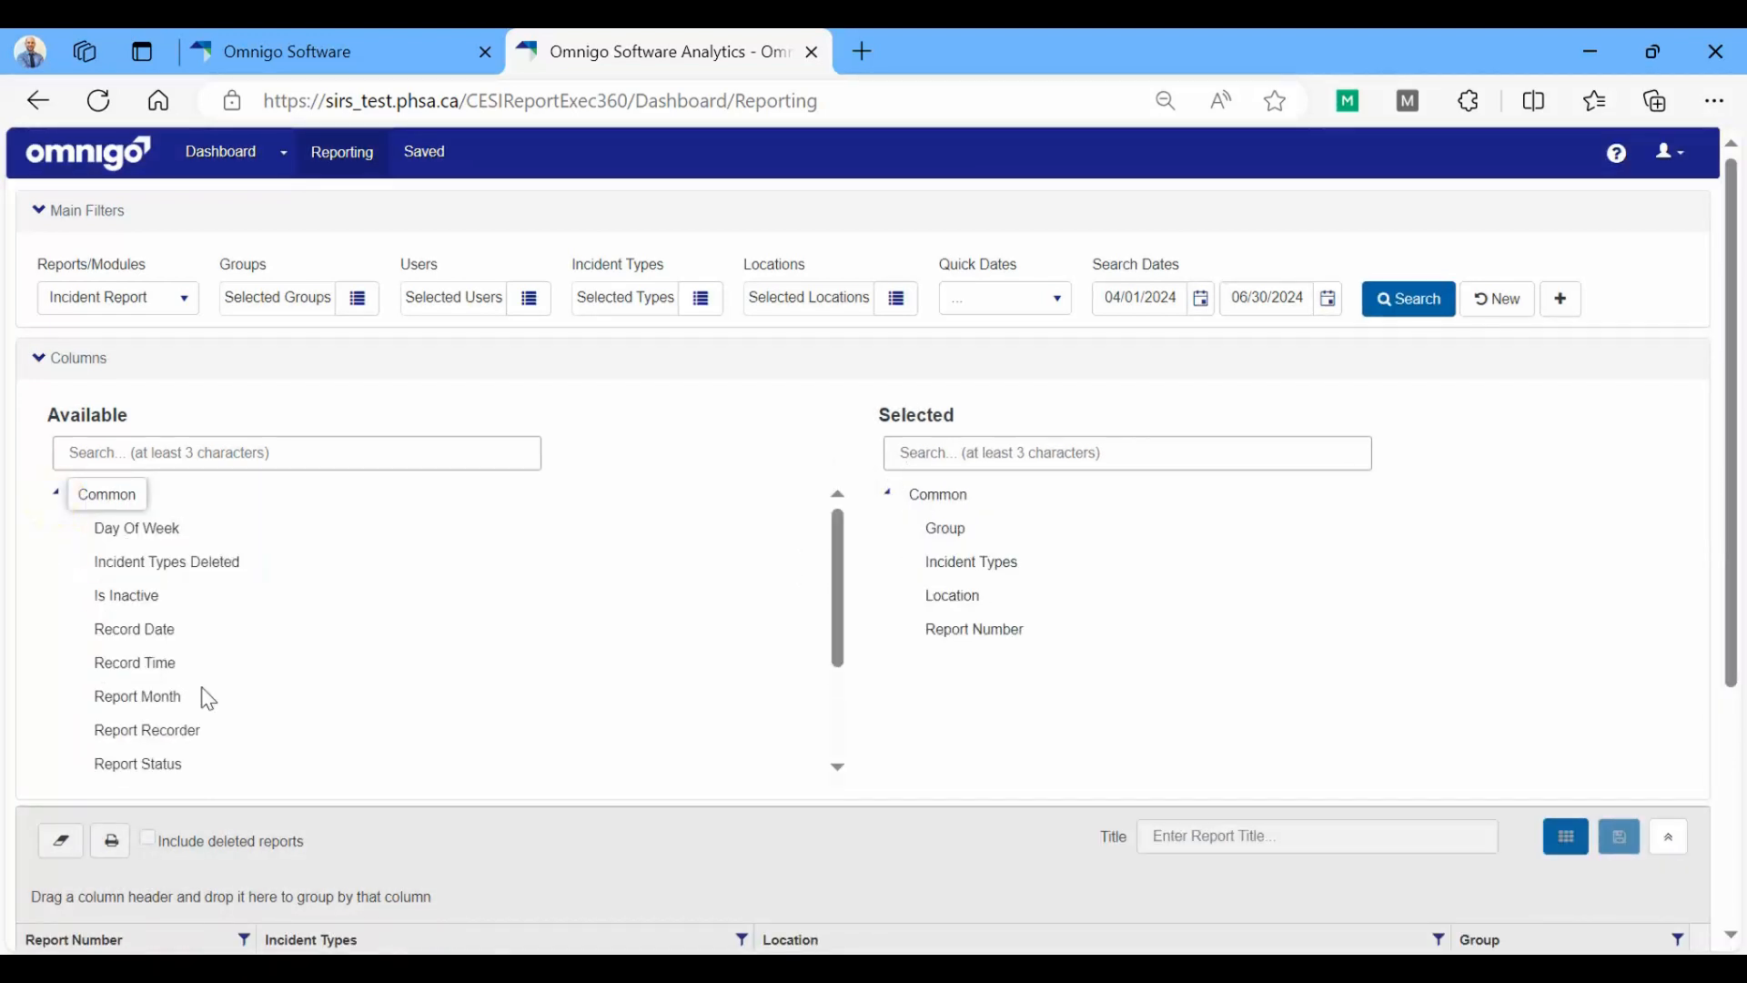
scroll(208, 699, down, 2)
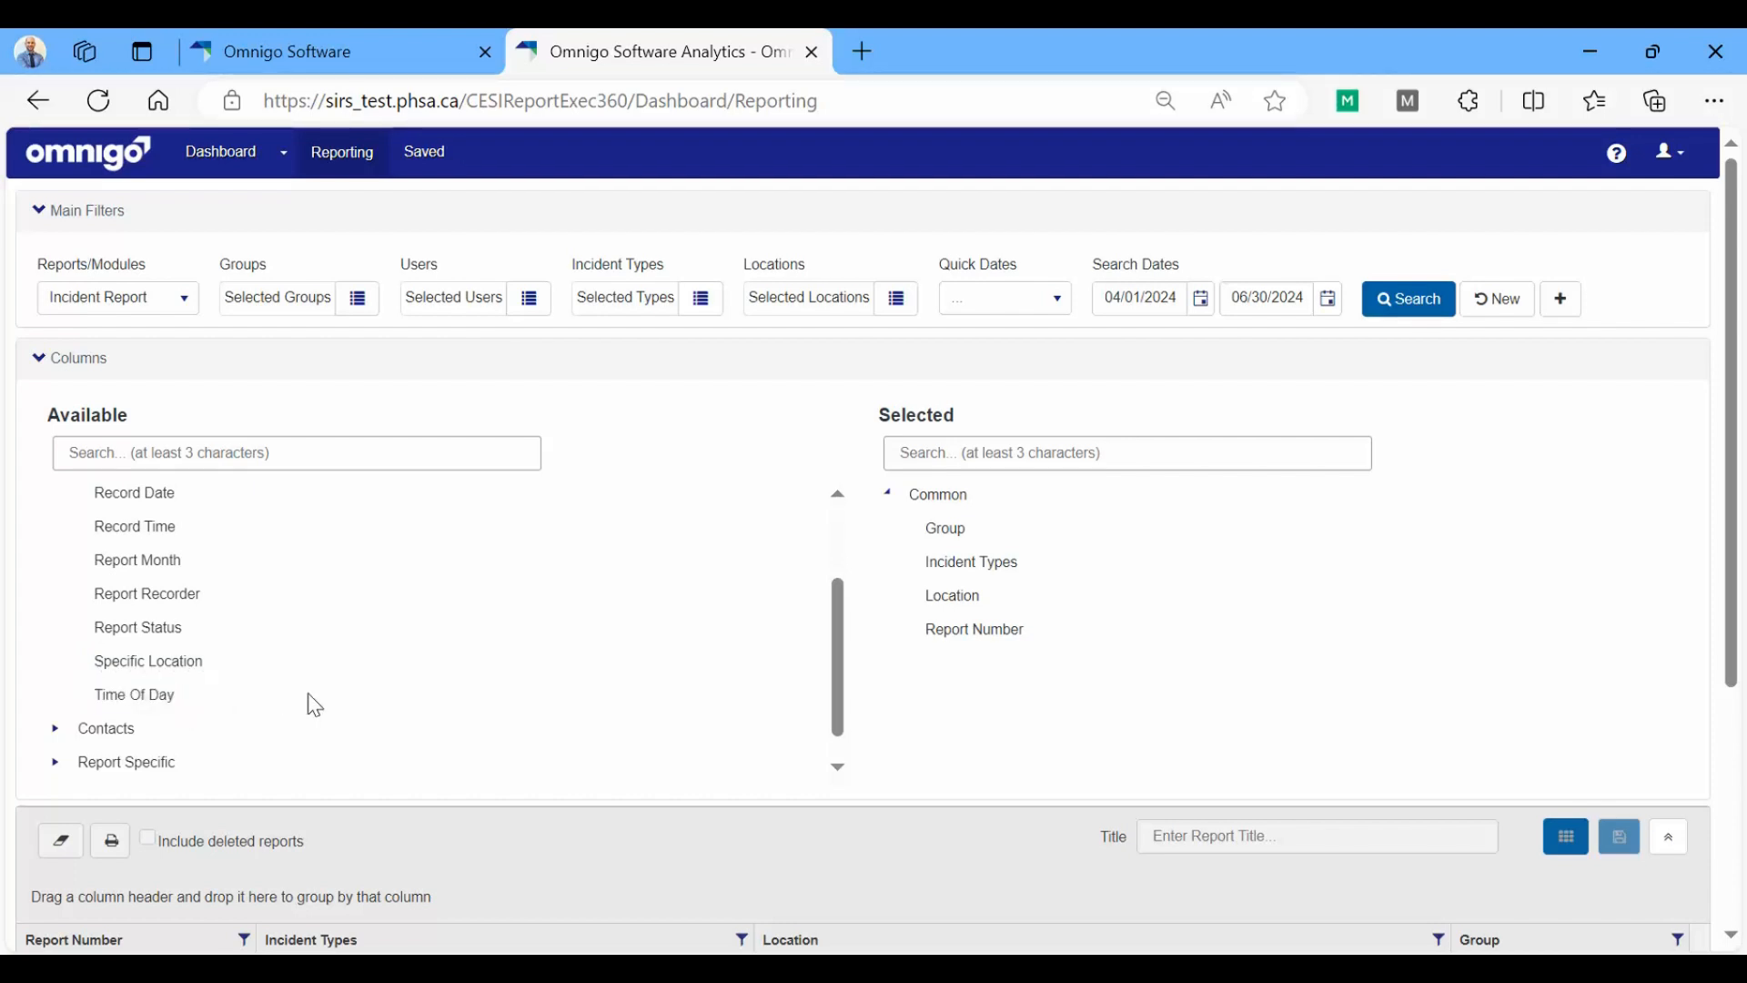
scroll(315, 706, down, 4)
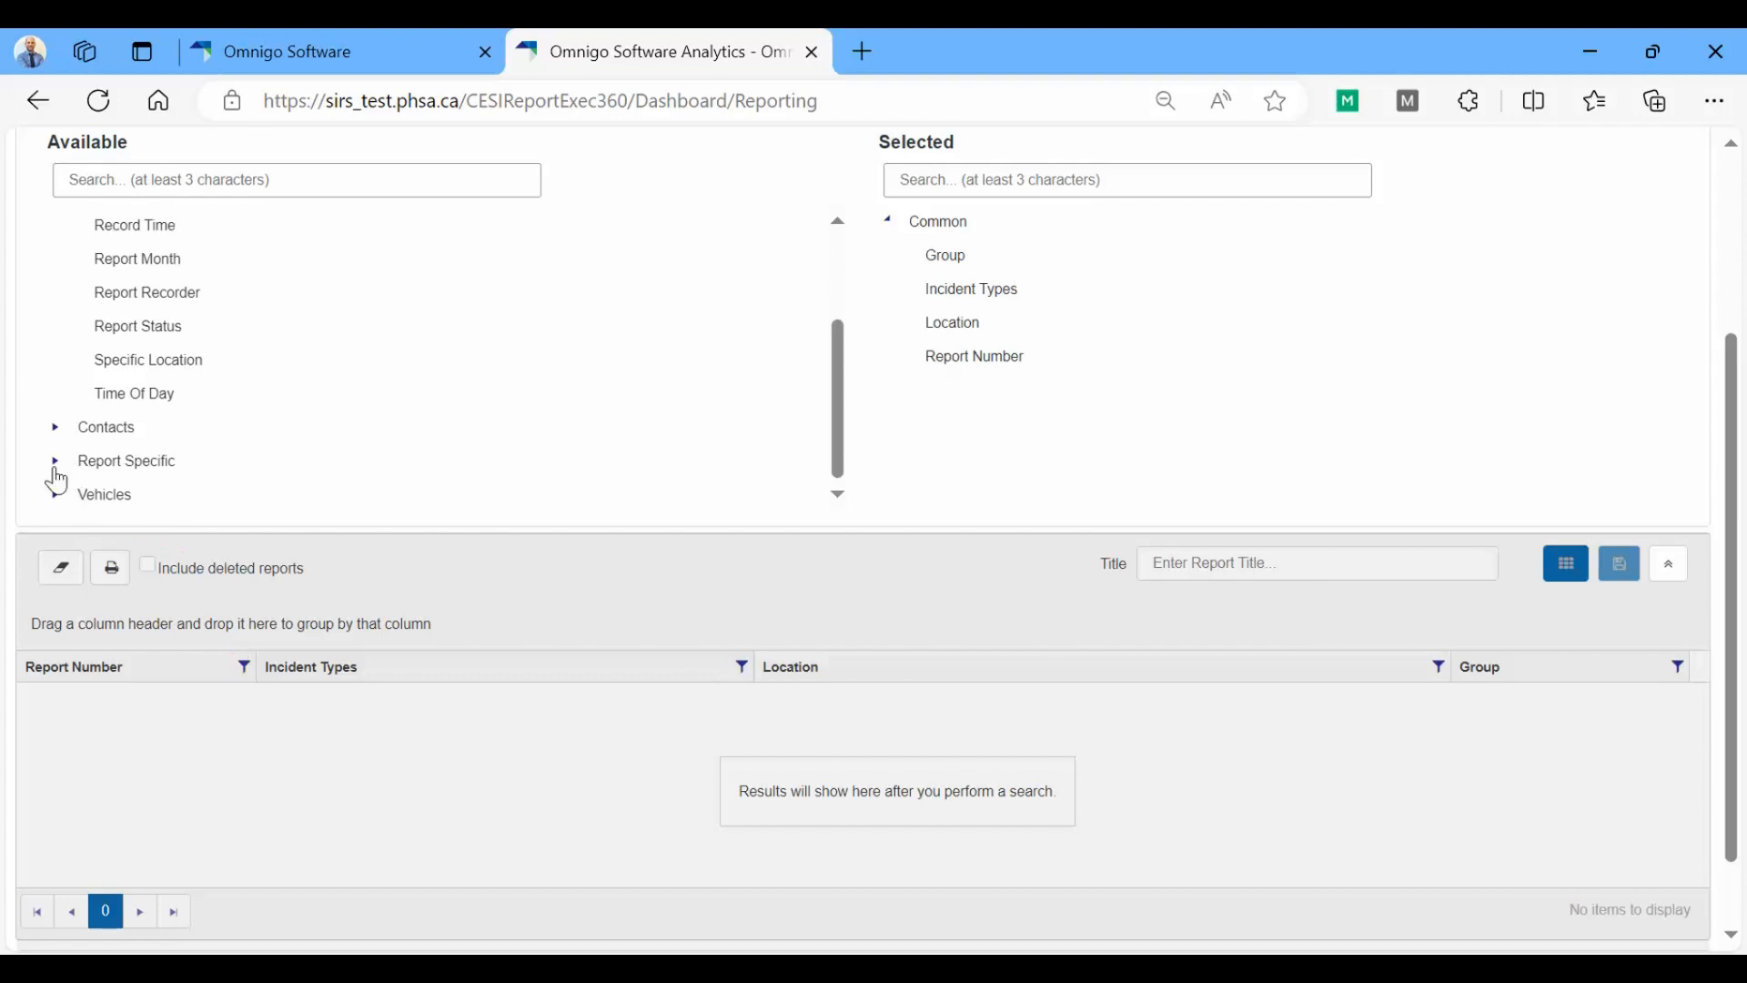
click(56, 472)
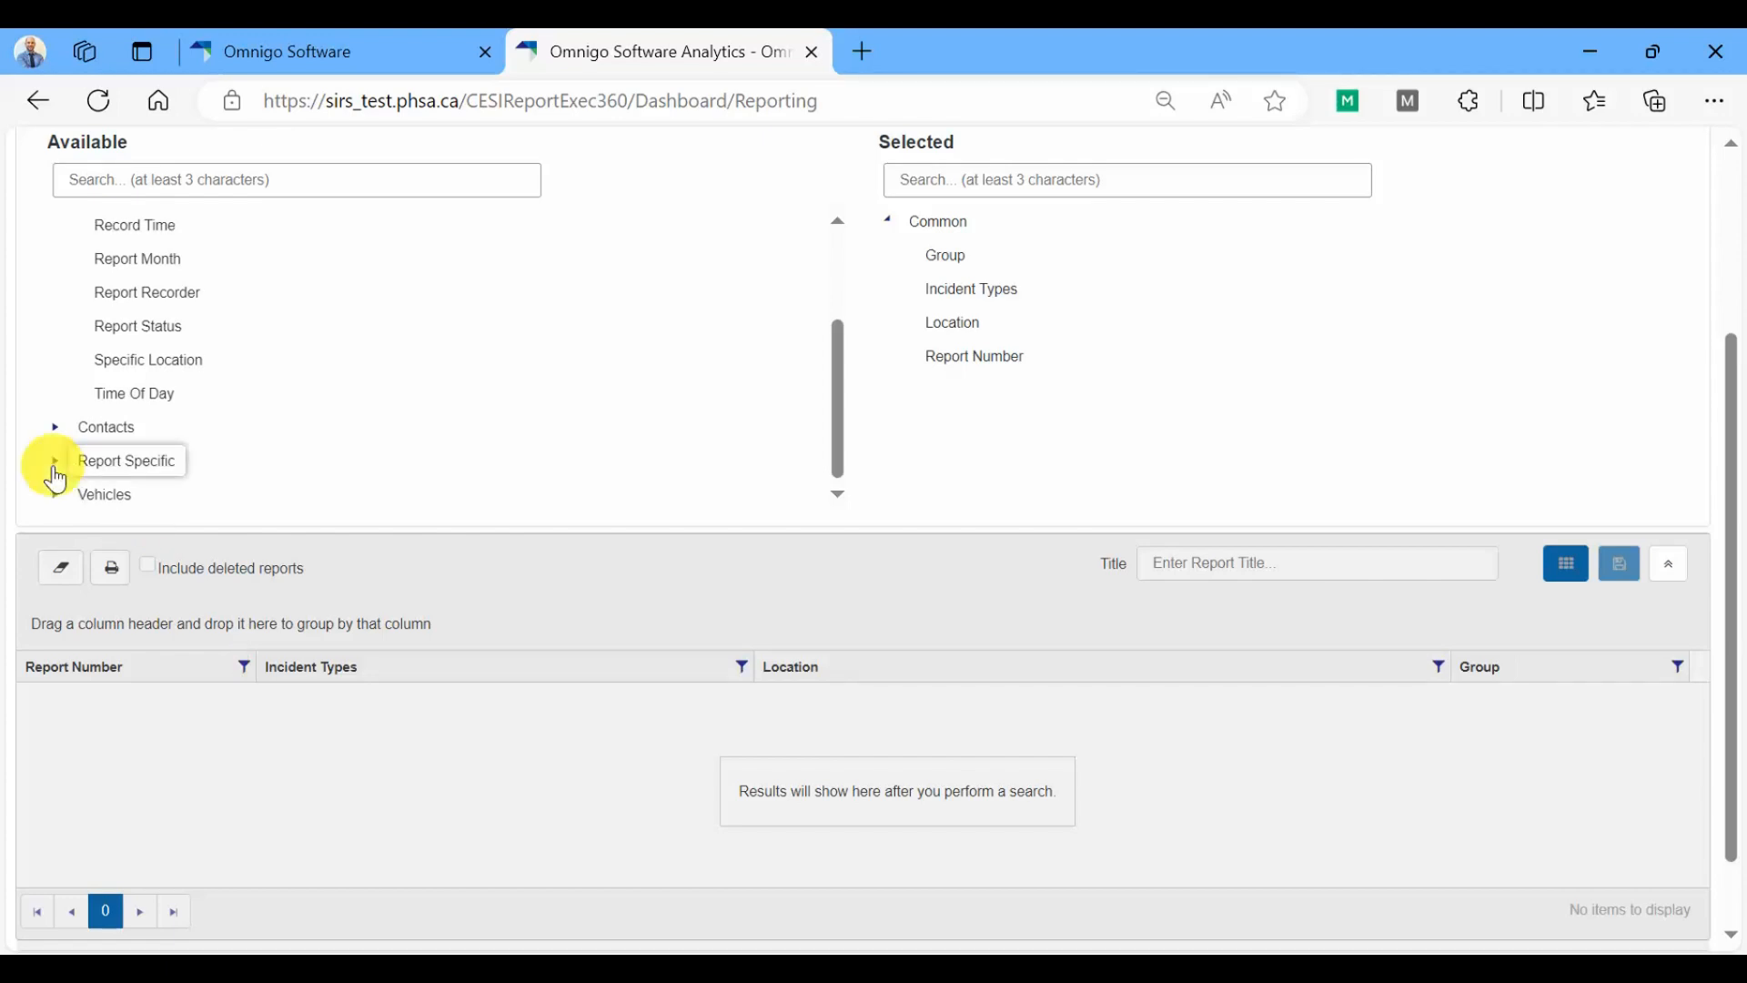
scroll(341, 455, down, 3)
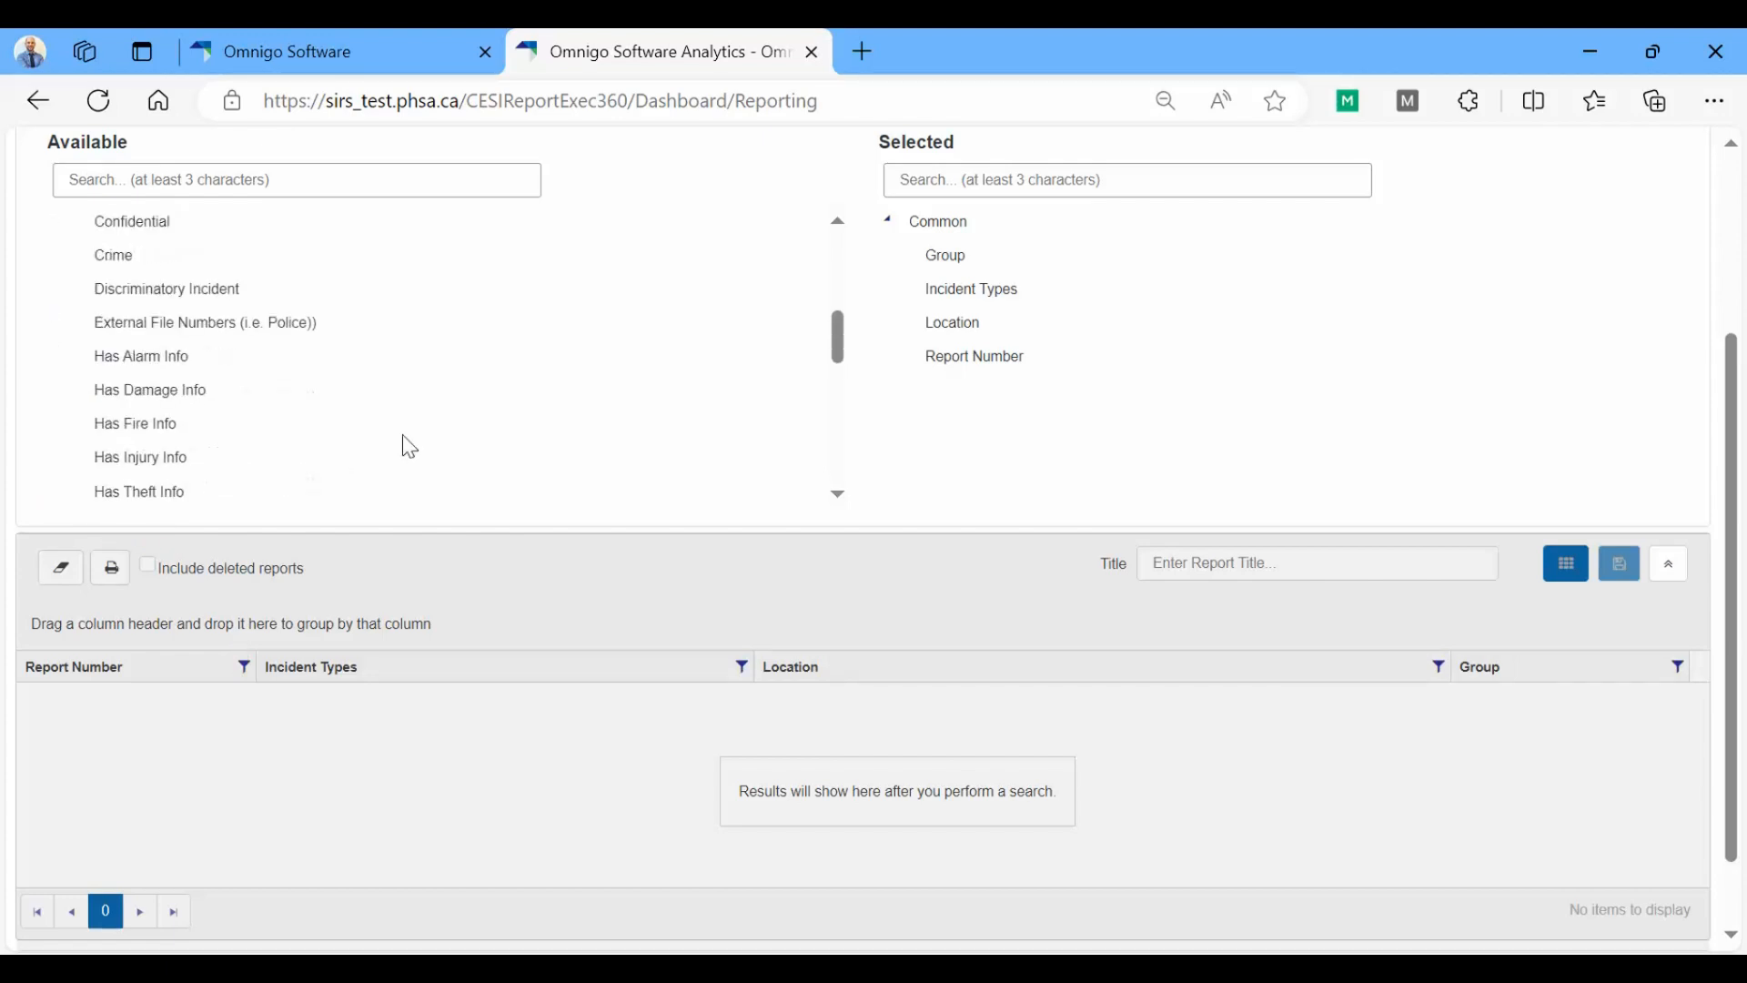
drag(282, 323, 252, 371)
scroll(241, 400, down, 1)
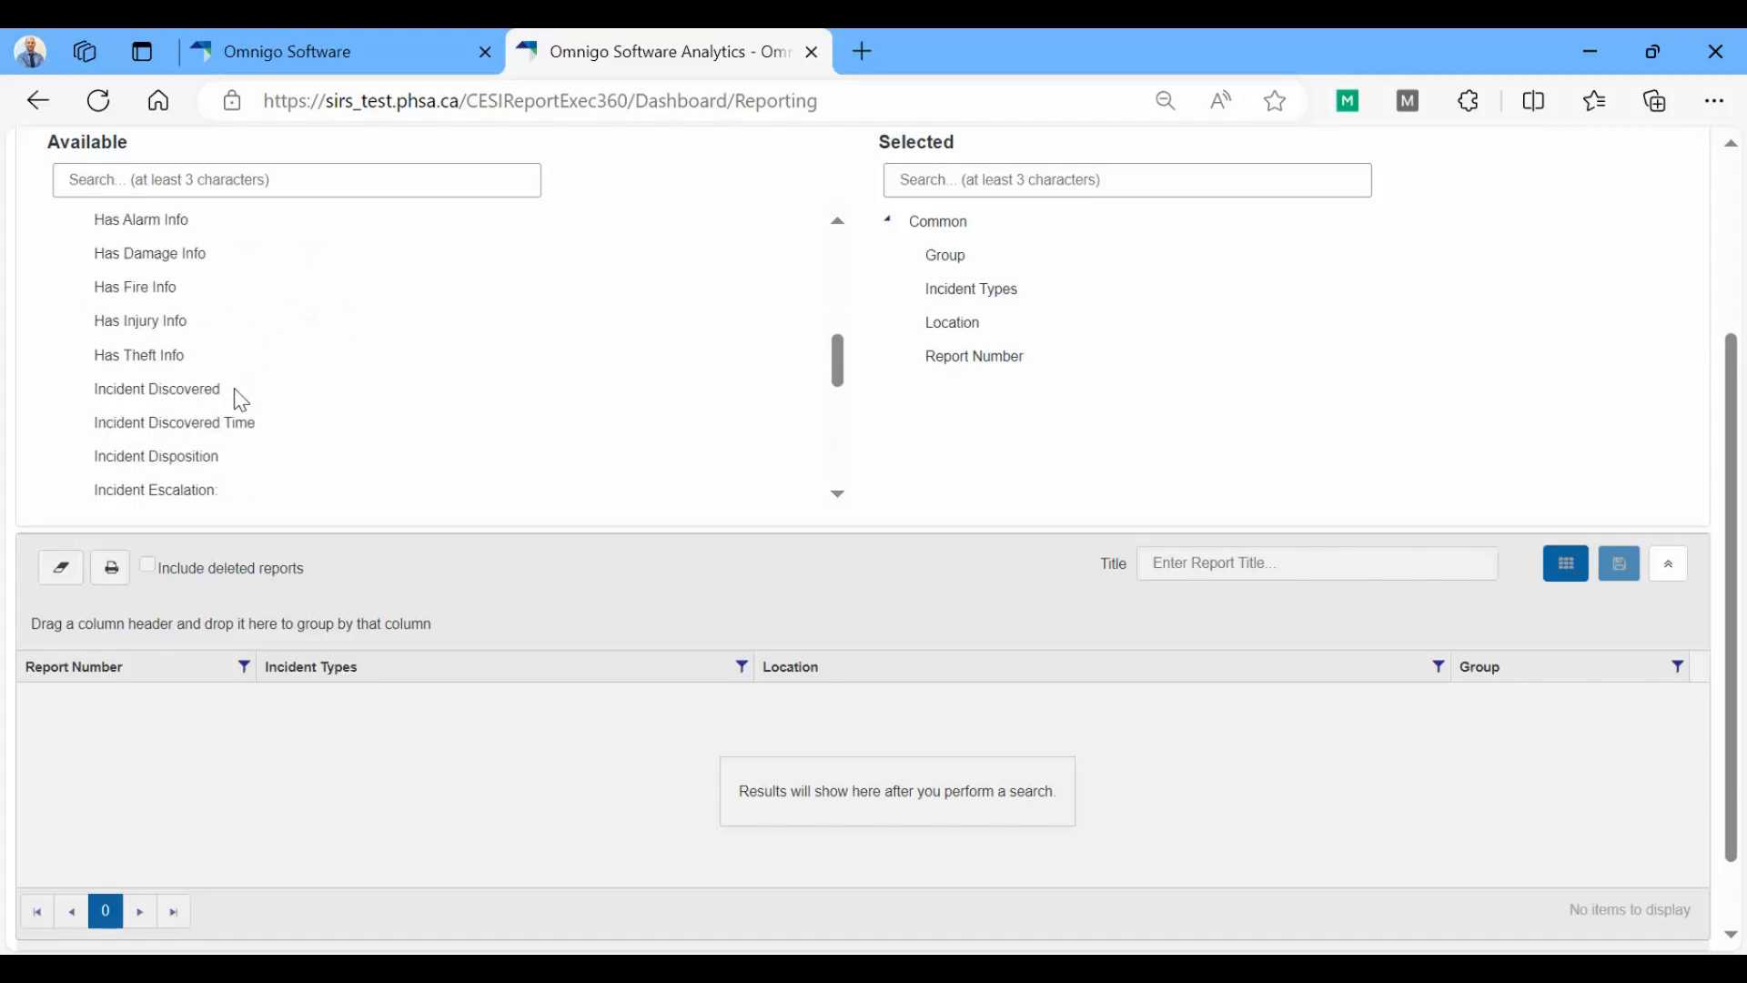
scroll(273, 399, down, 1)
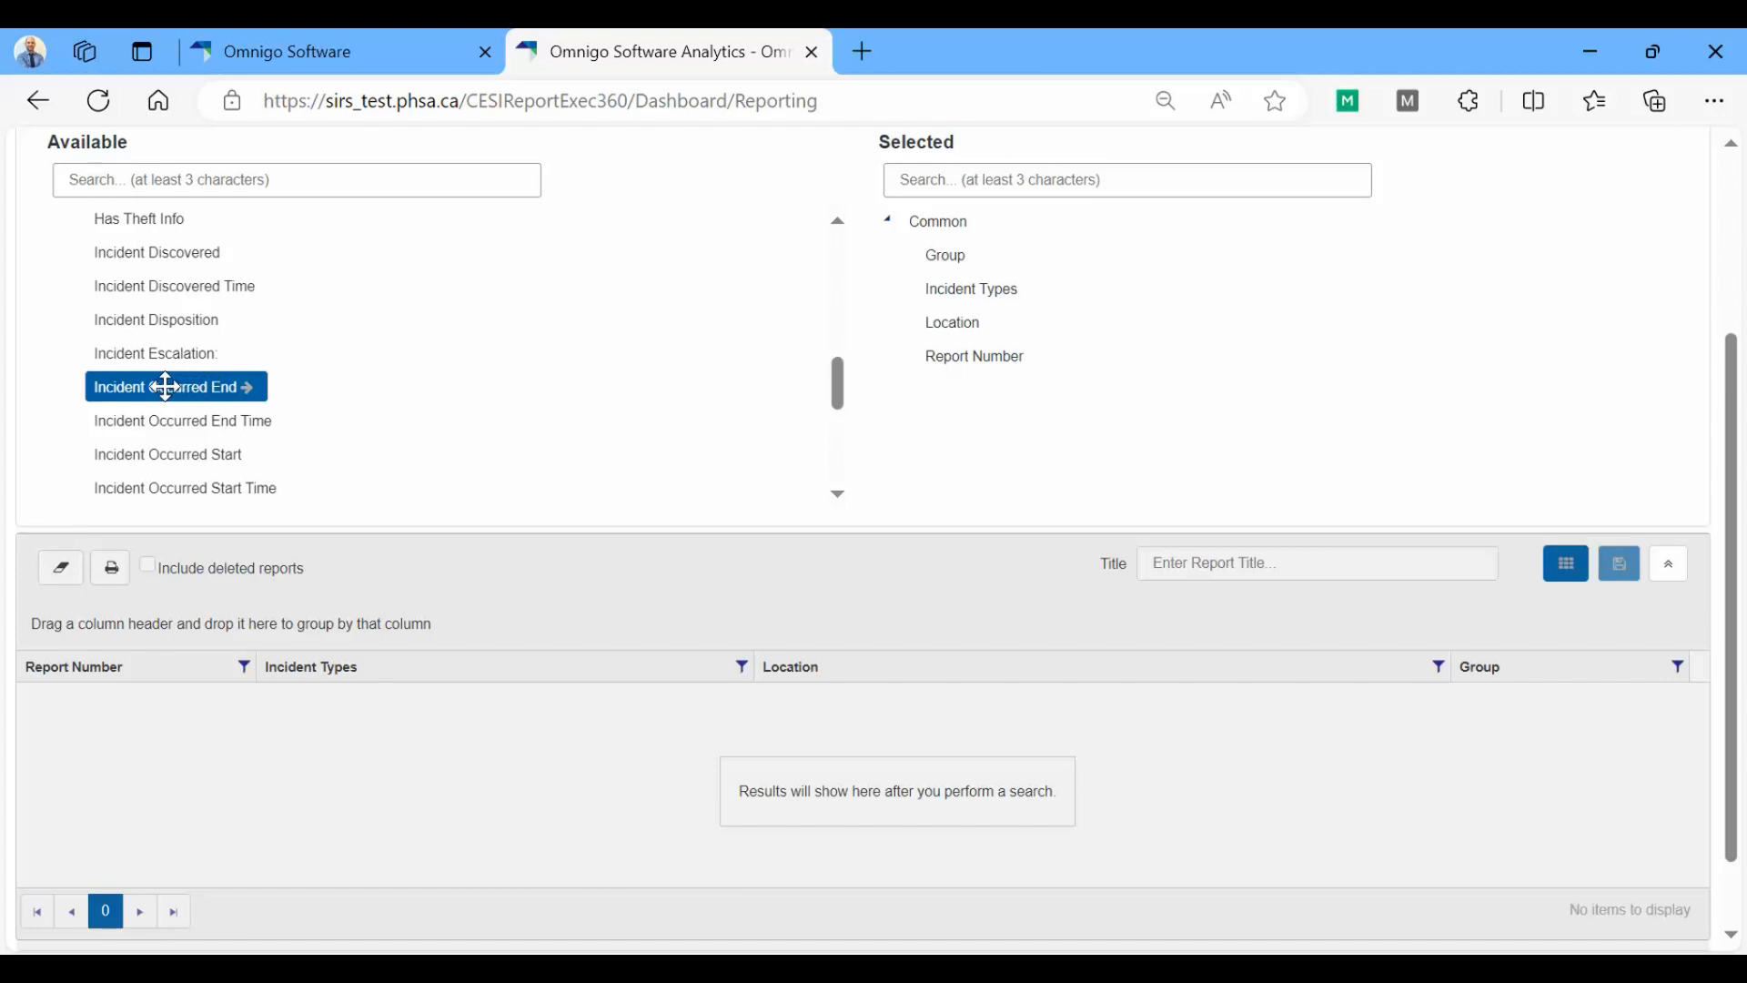
click(255, 464)
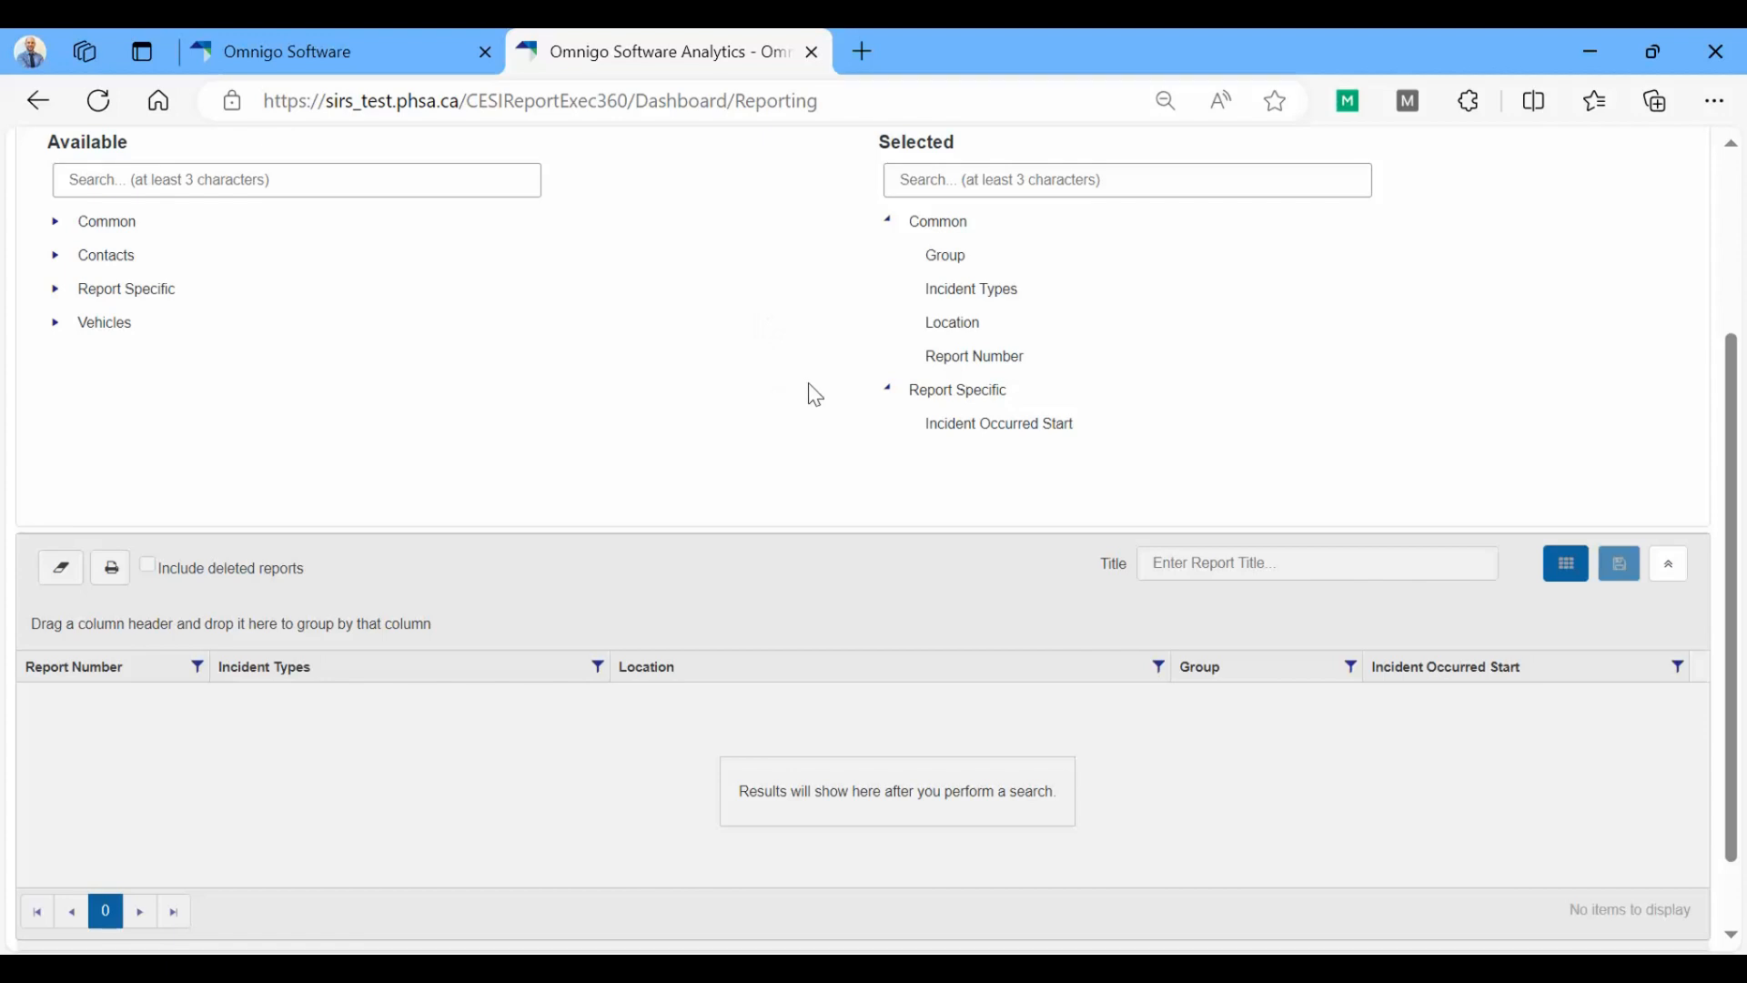
Step: Add the Incident Occurred Start Time field from the Report Specific category to the selected columns
click(56, 289)
scroll(175, 406, down, 4)
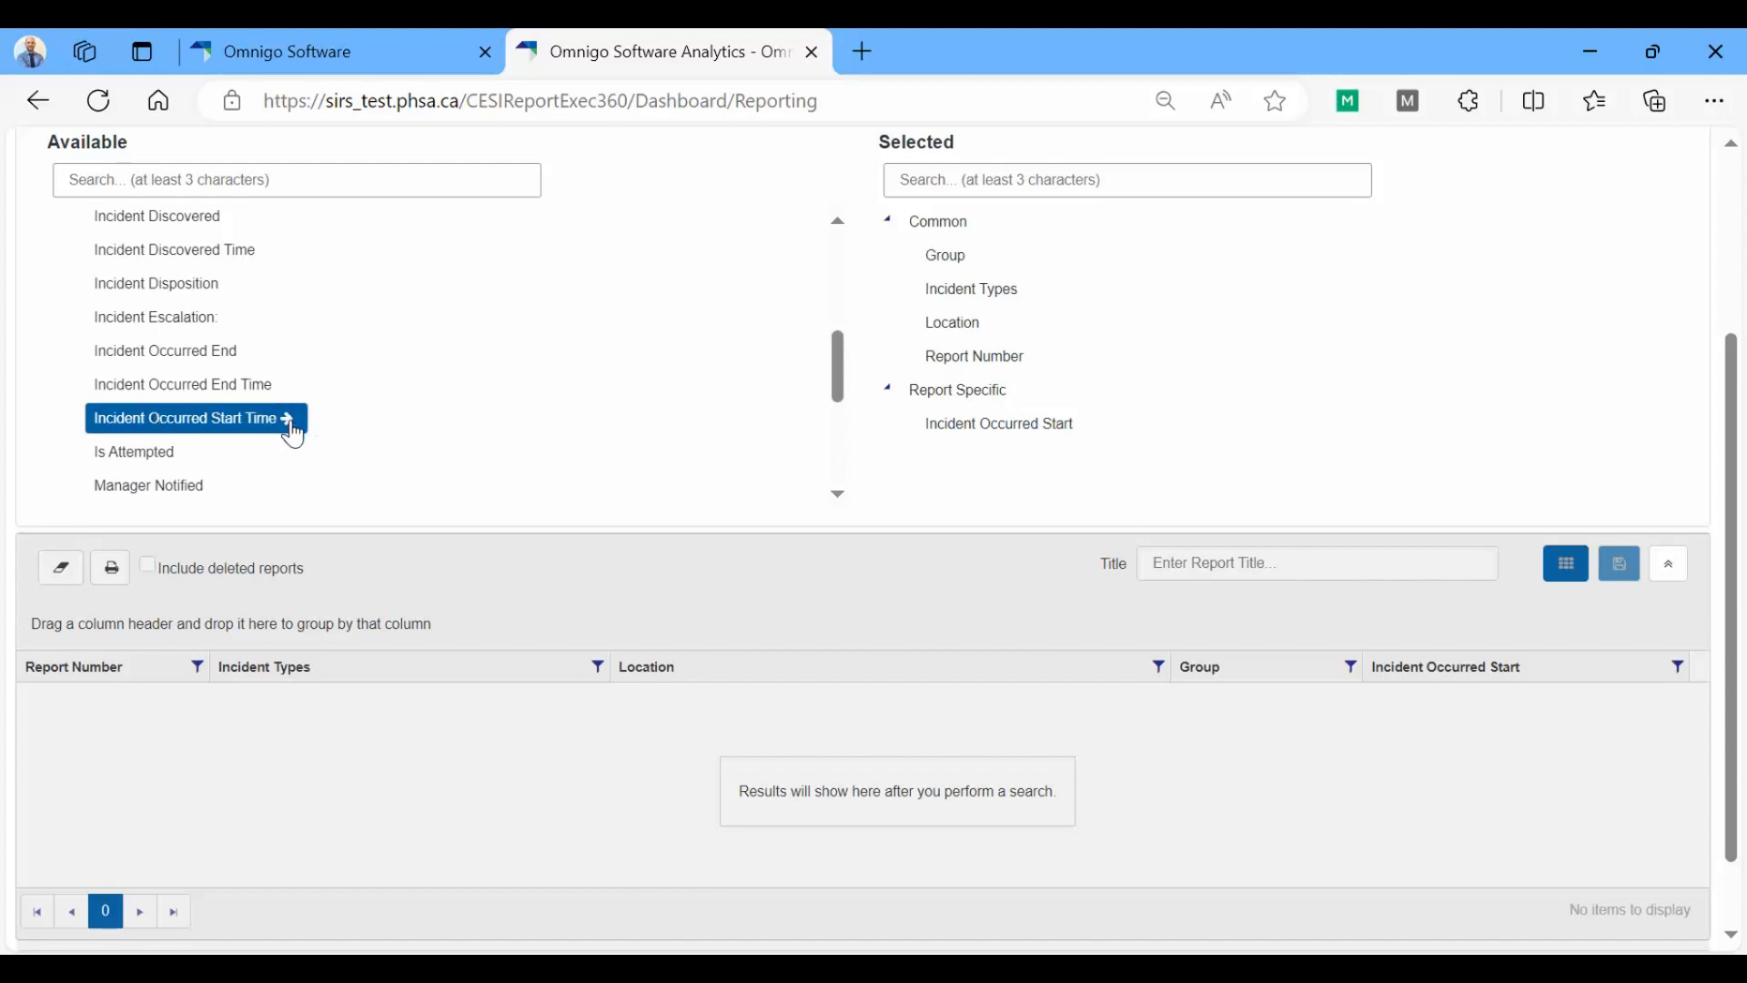
click(290, 424)
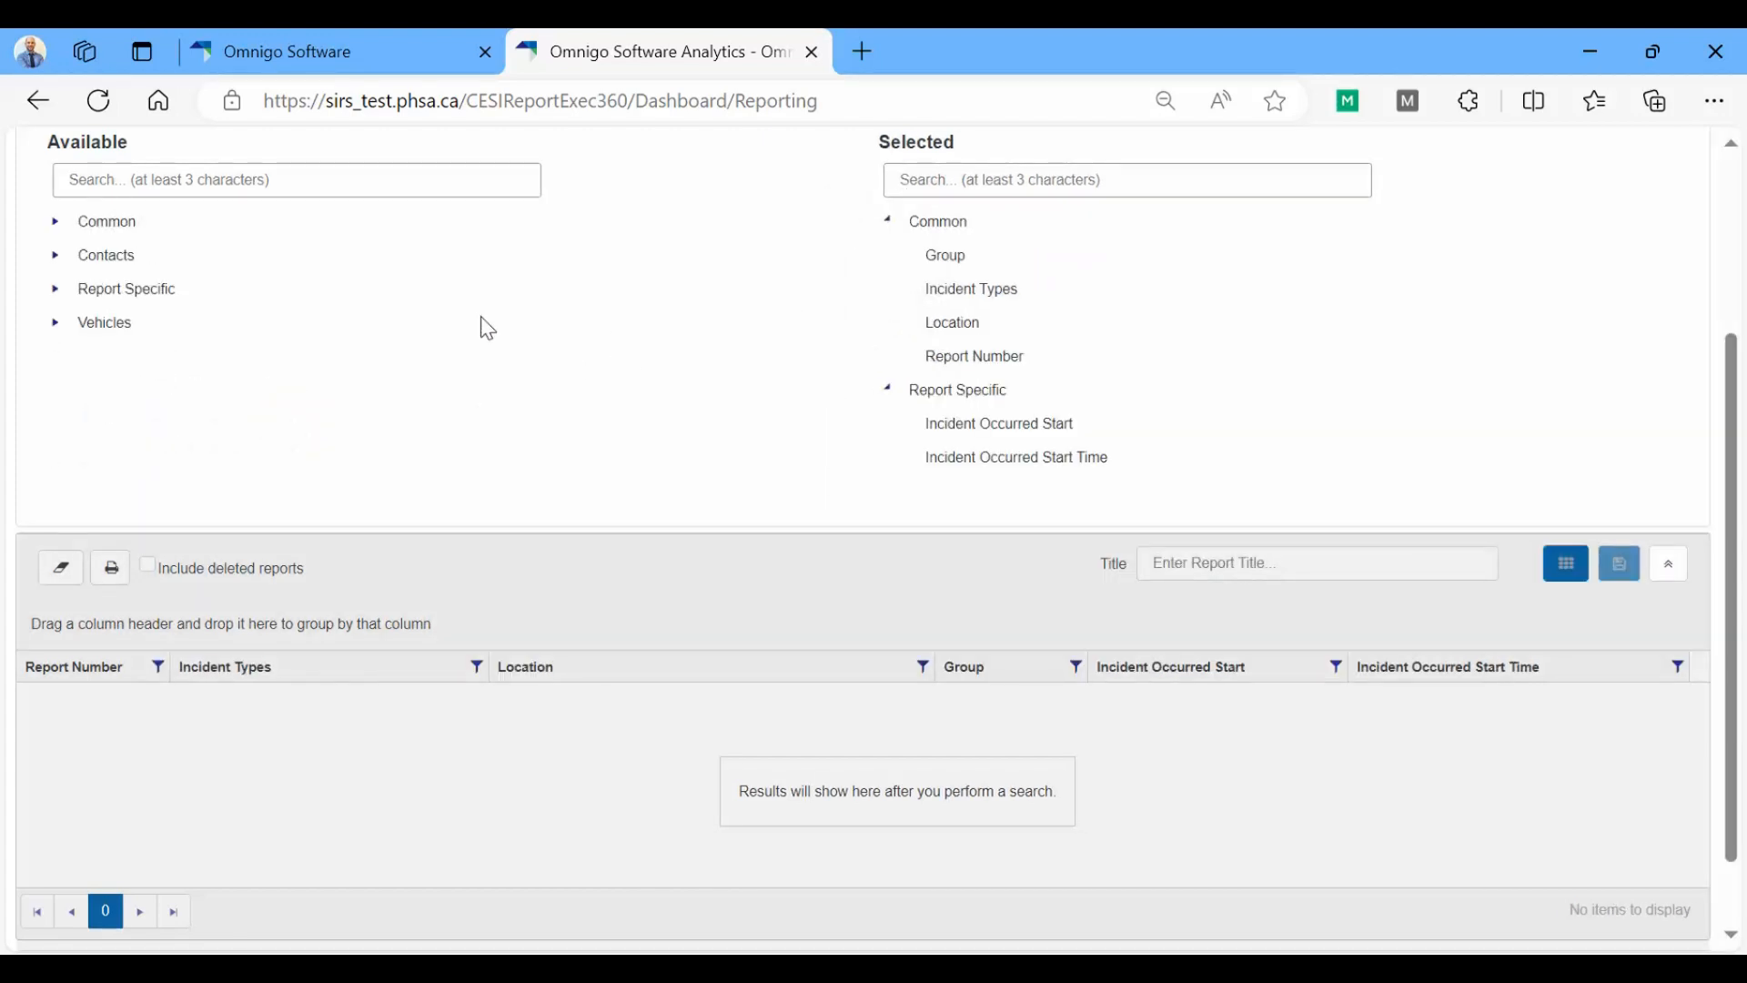
Step: Add the External File Numbers (i.e. Police) field from the Report Specific category to the selected columns
mouse_move(119, 296)
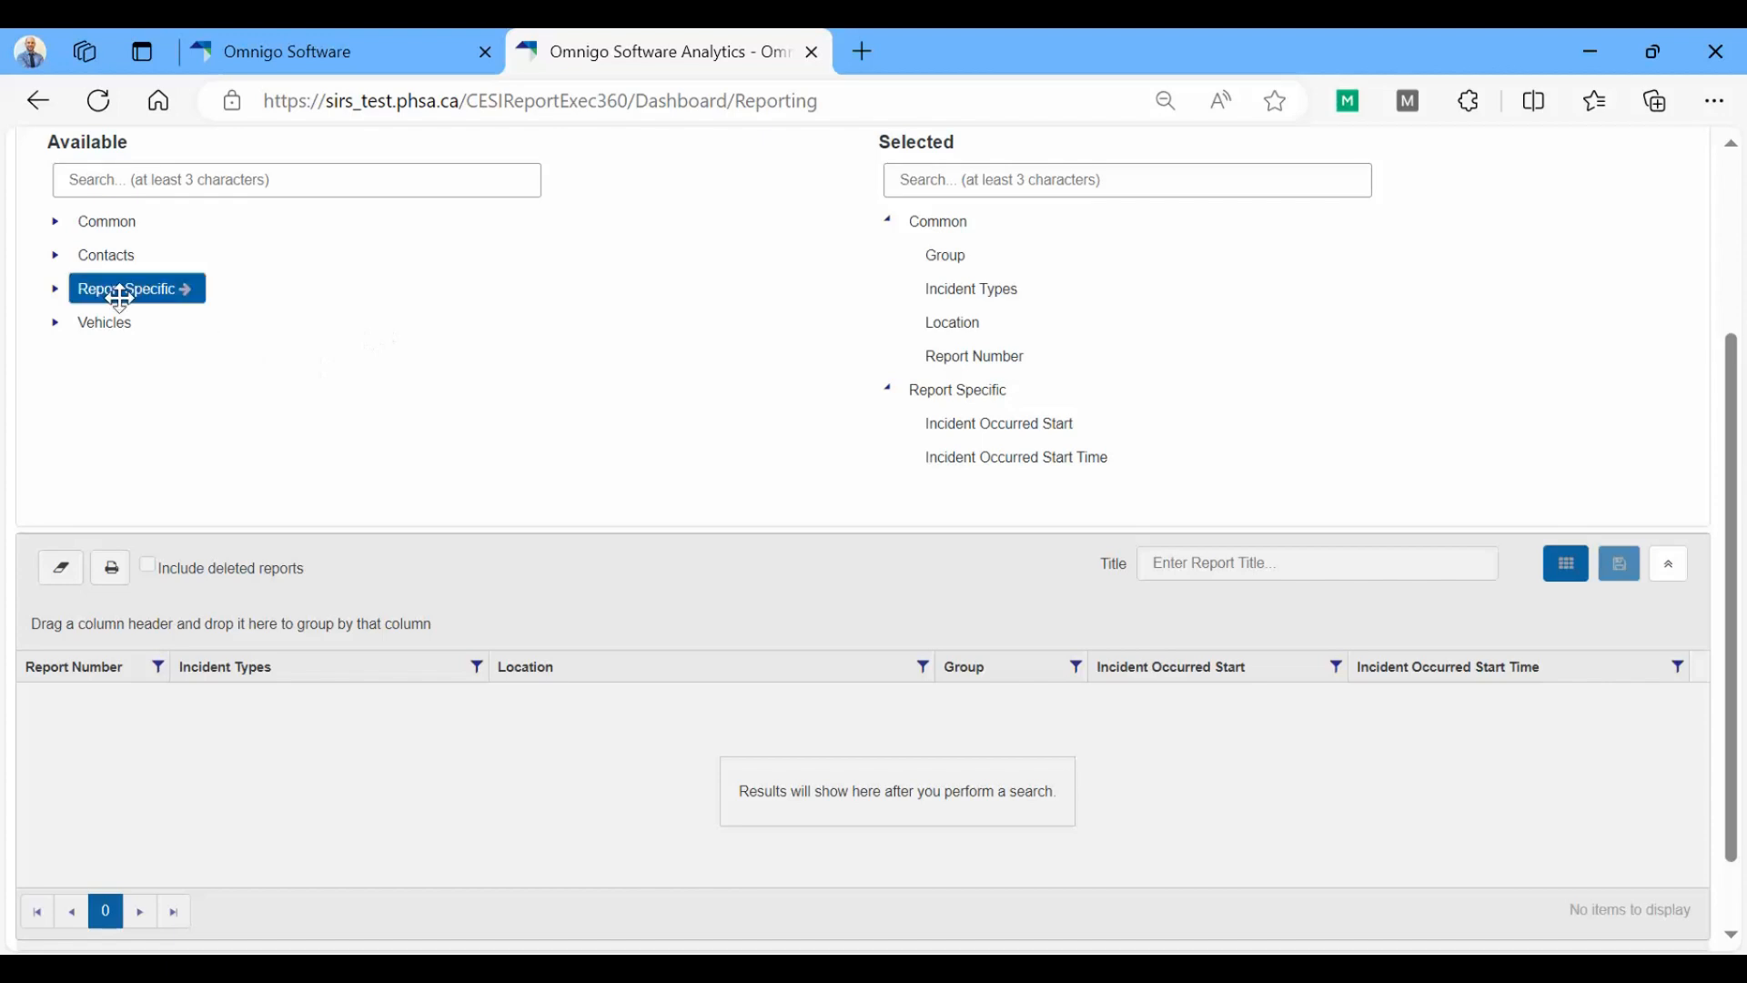
click(53, 293)
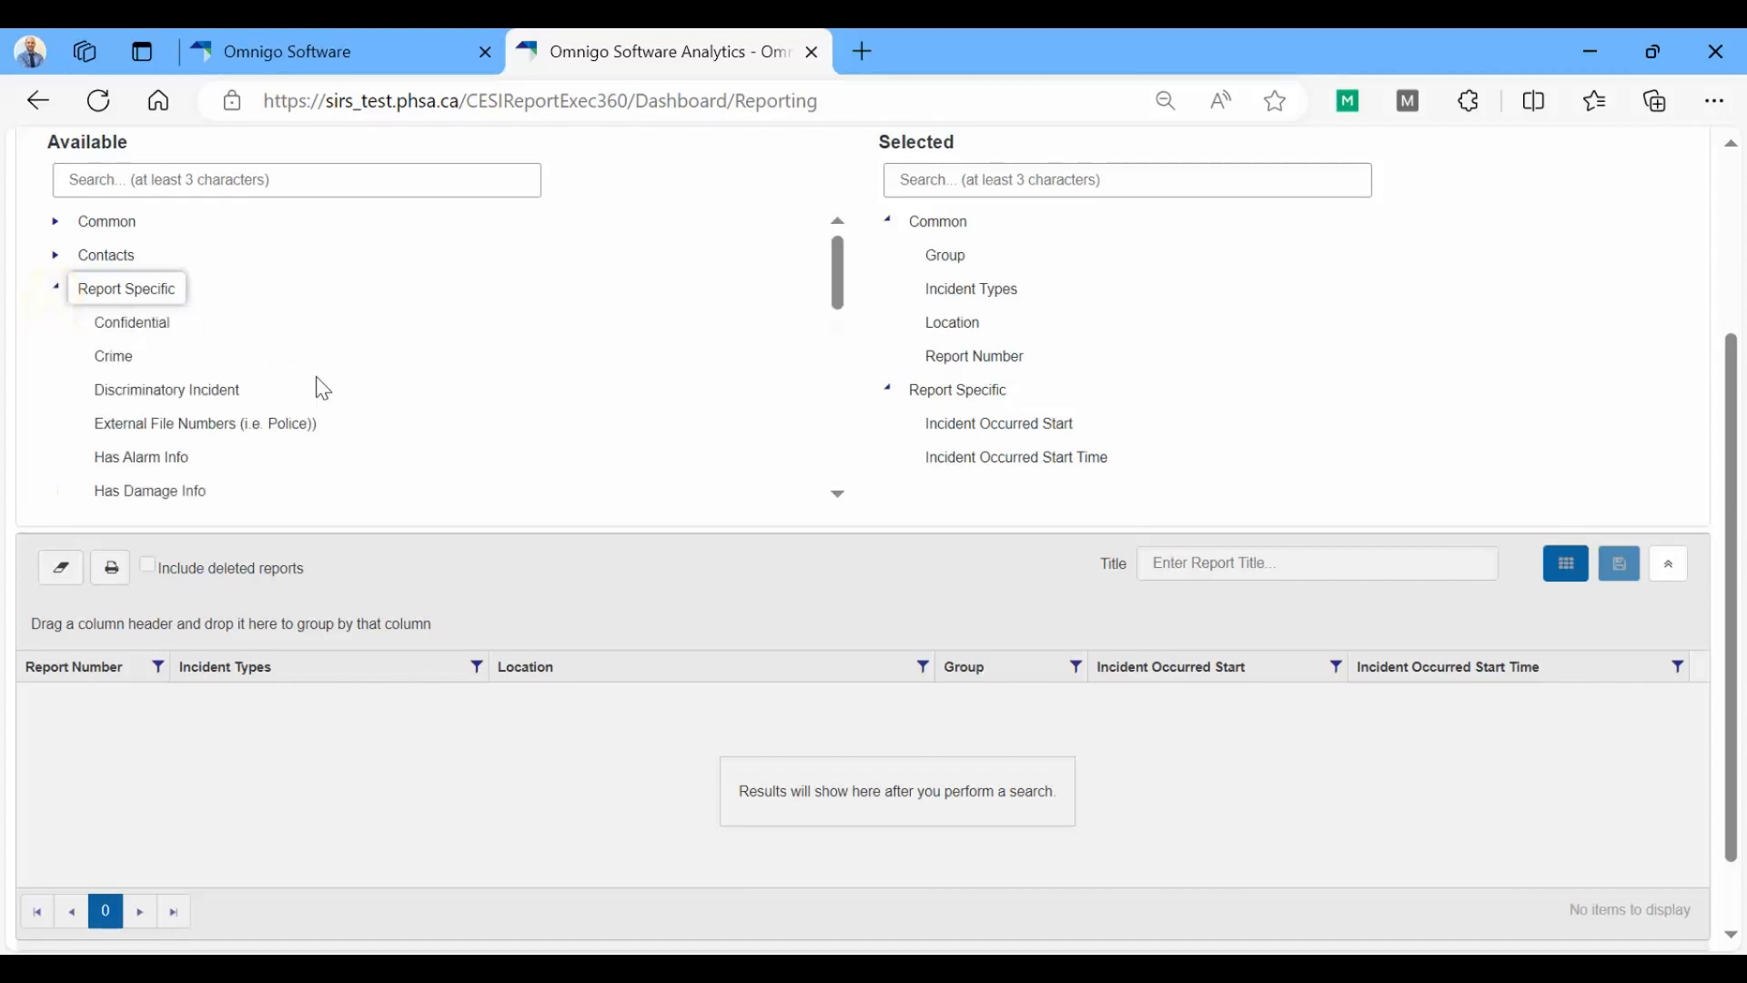
scroll(355, 403, down, 1)
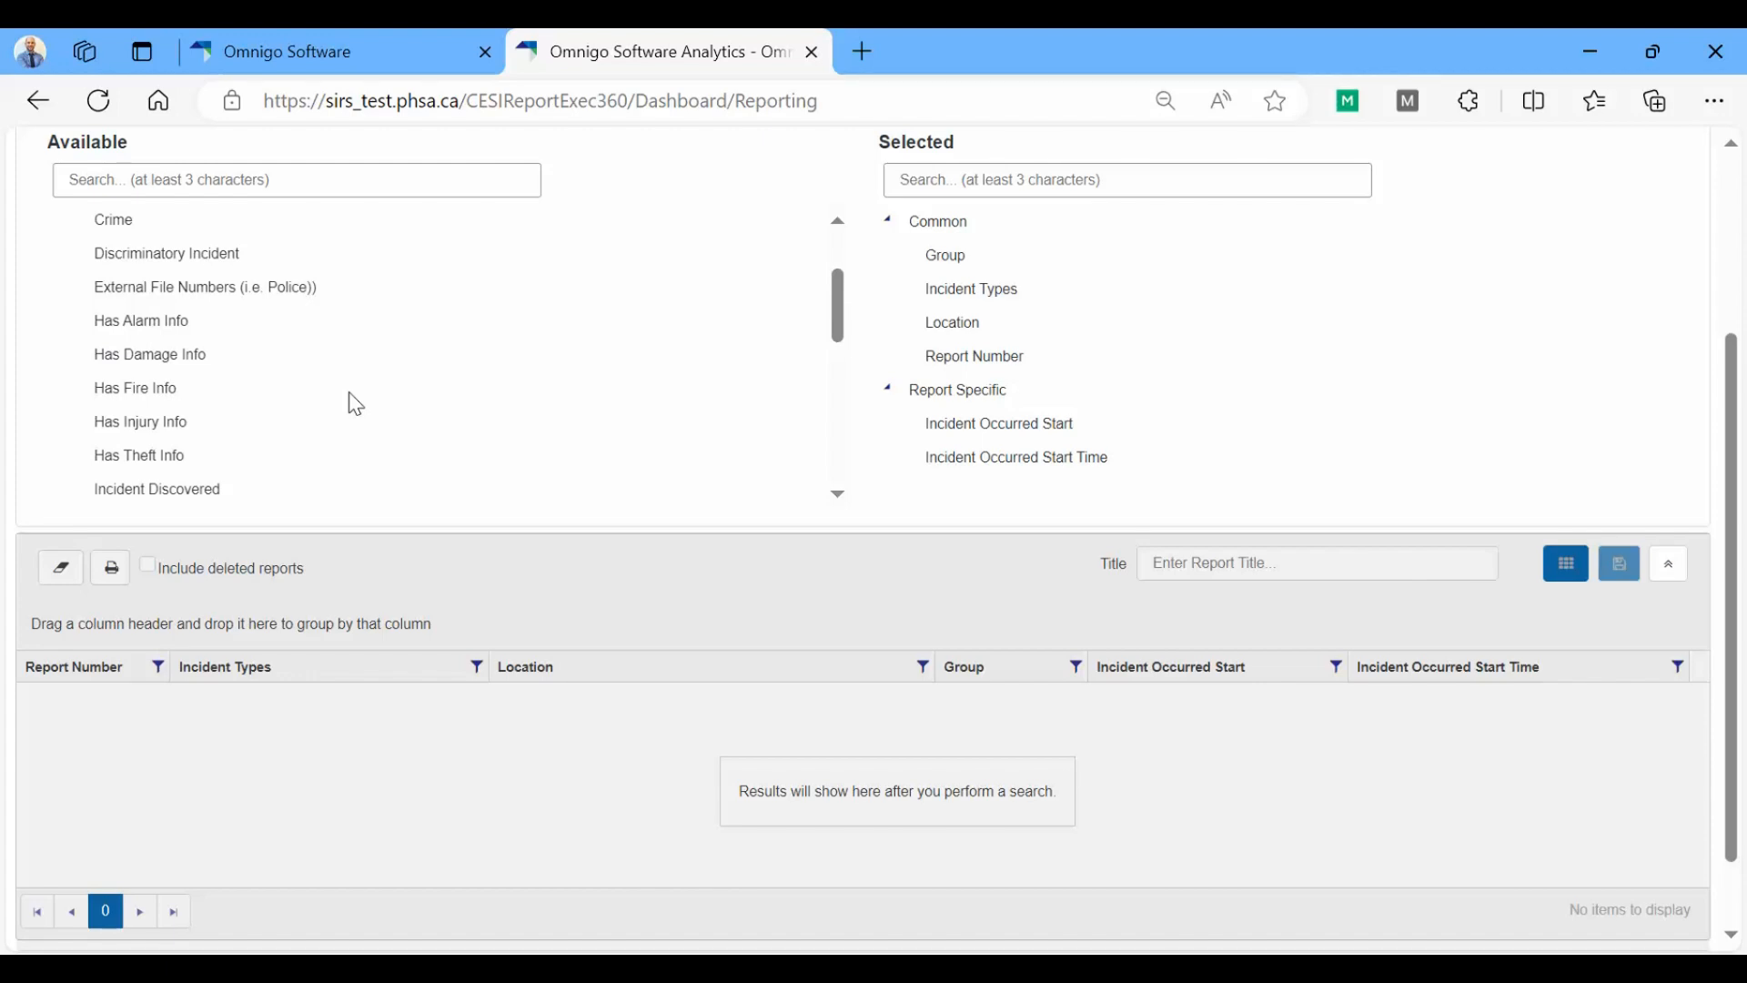
scroll(356, 403, up, 6)
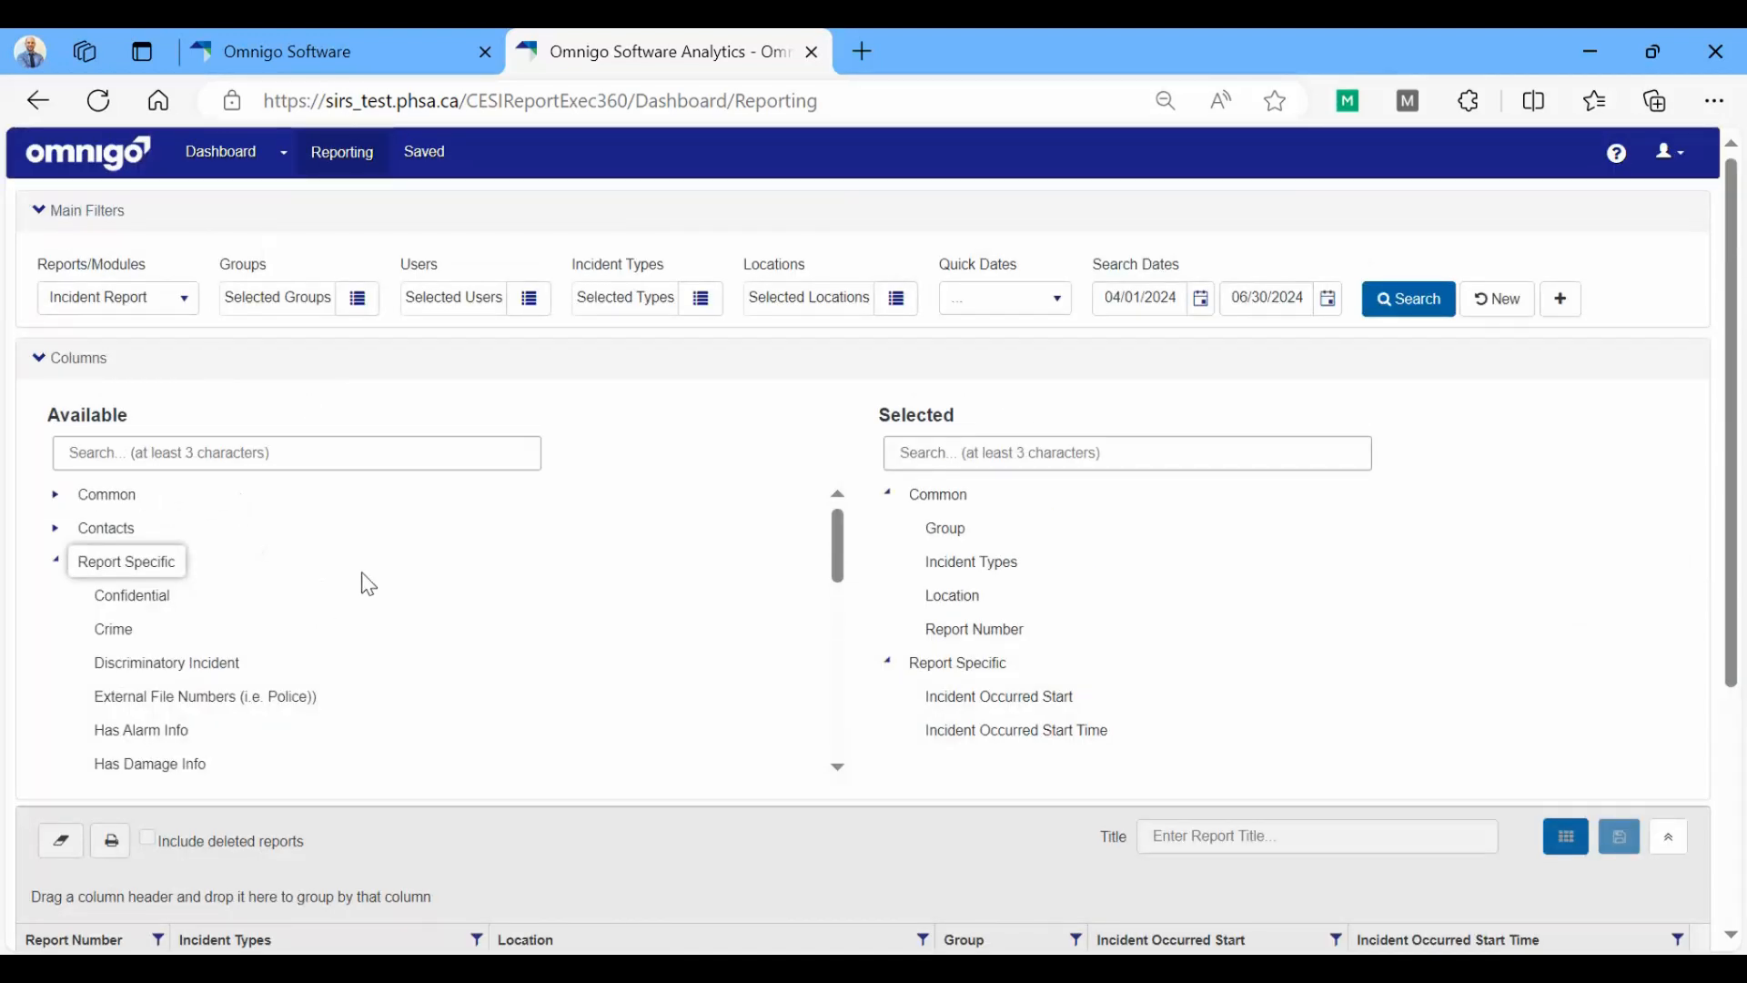
scroll(410, 617, down, 3)
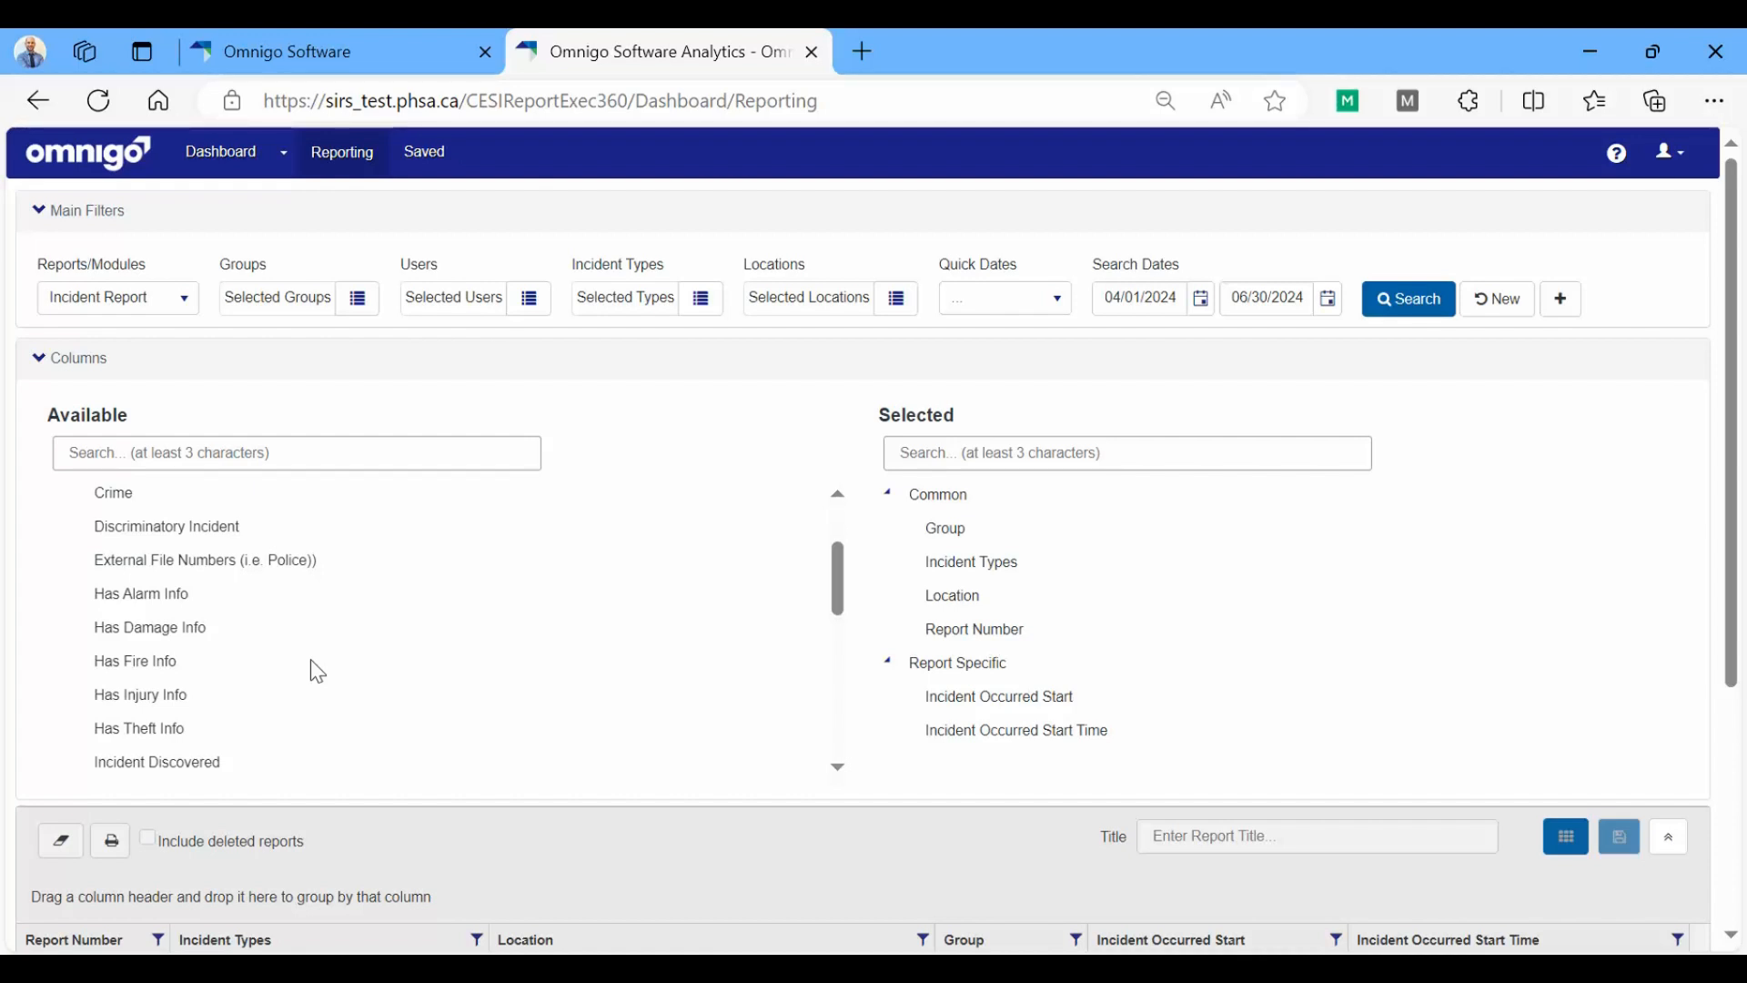
scroll(343, 659, down, 3)
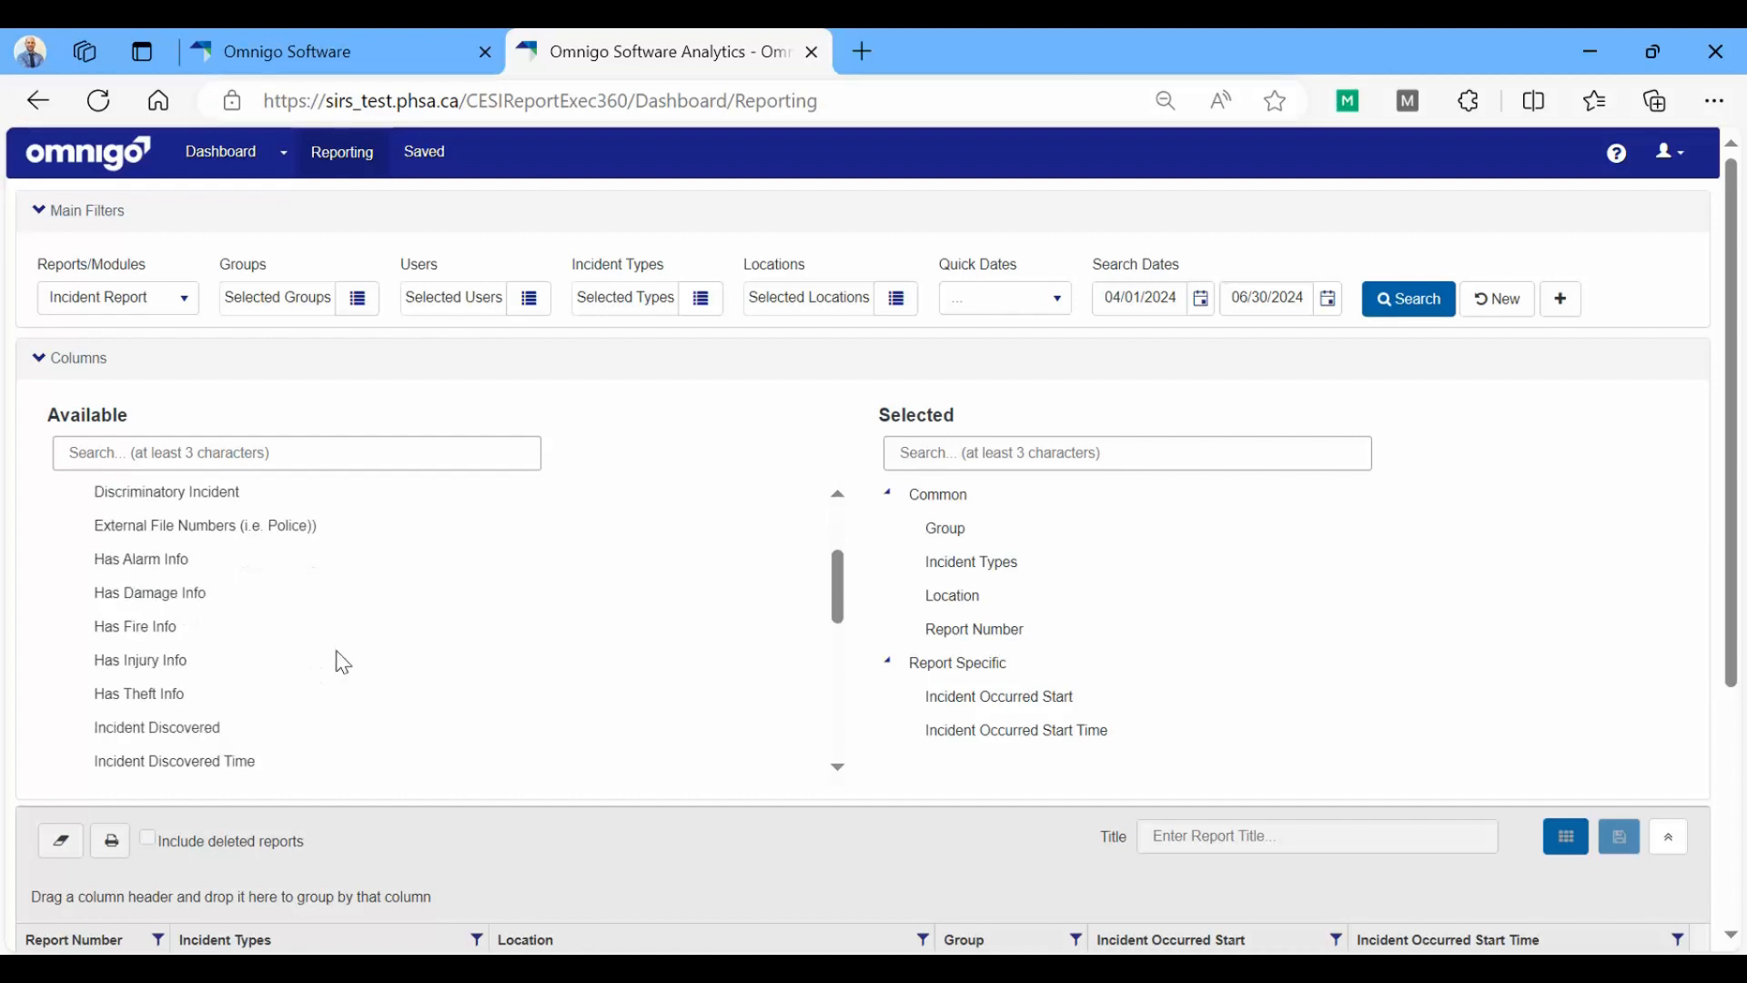
scroll(394, 657, down, 5)
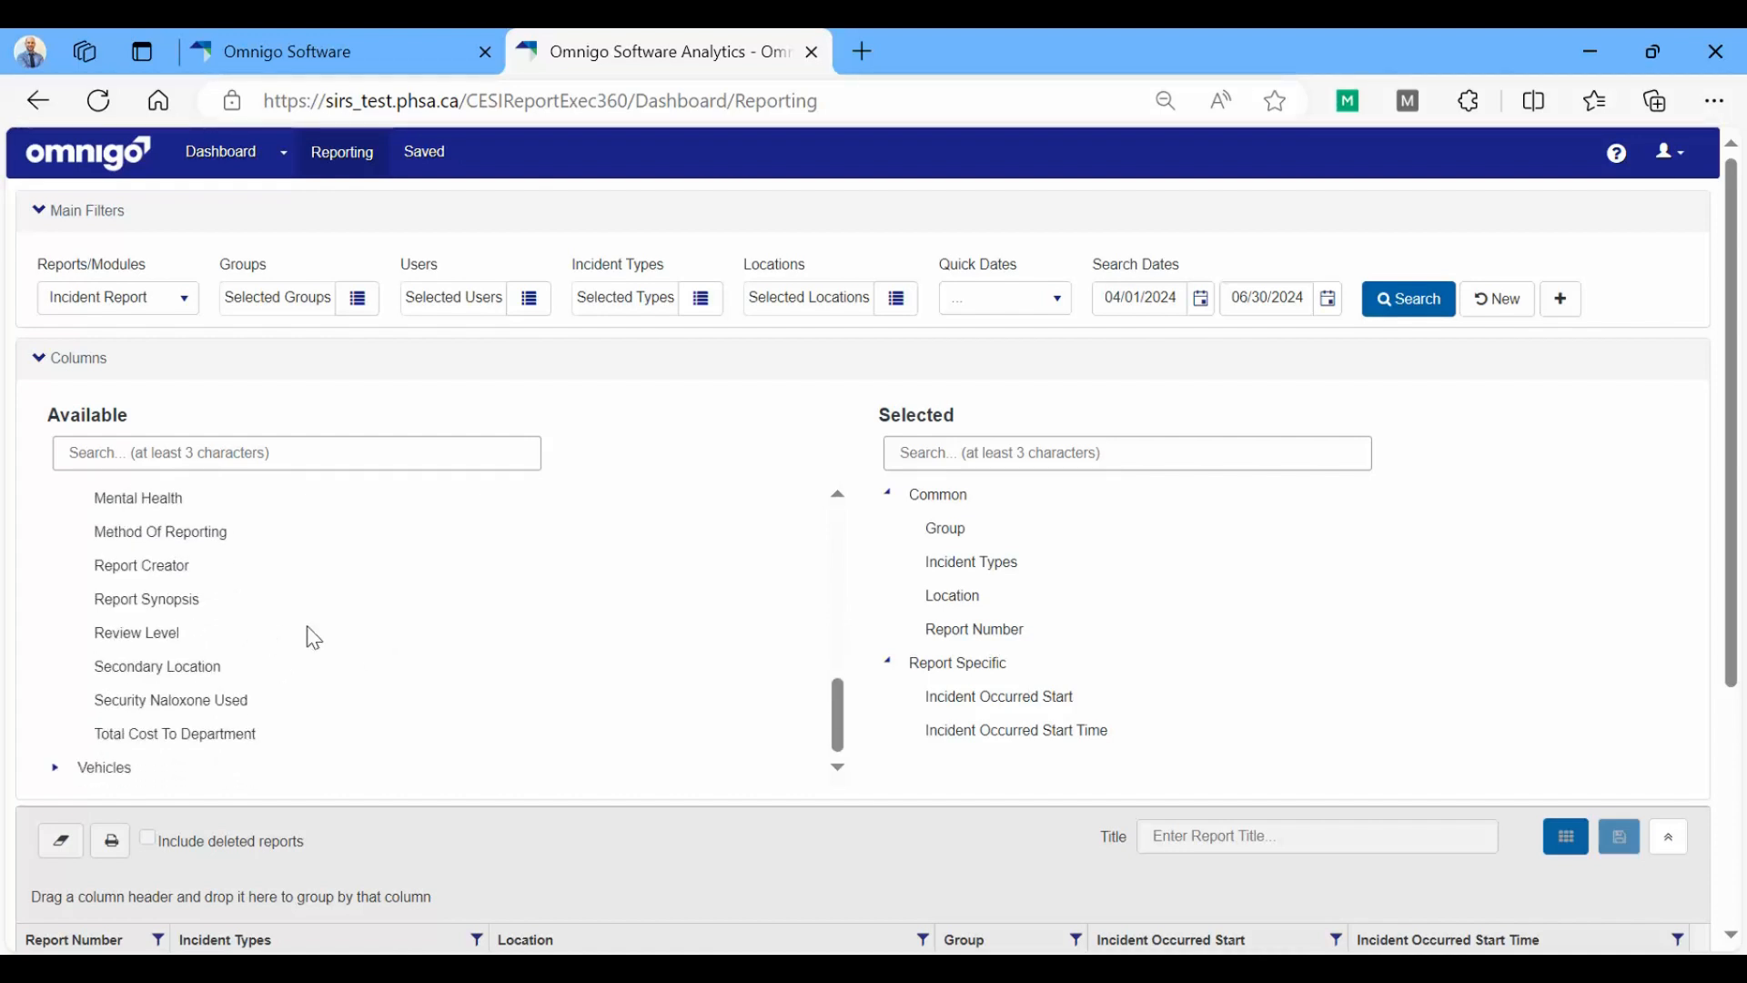
scroll(312, 637, up, 8)
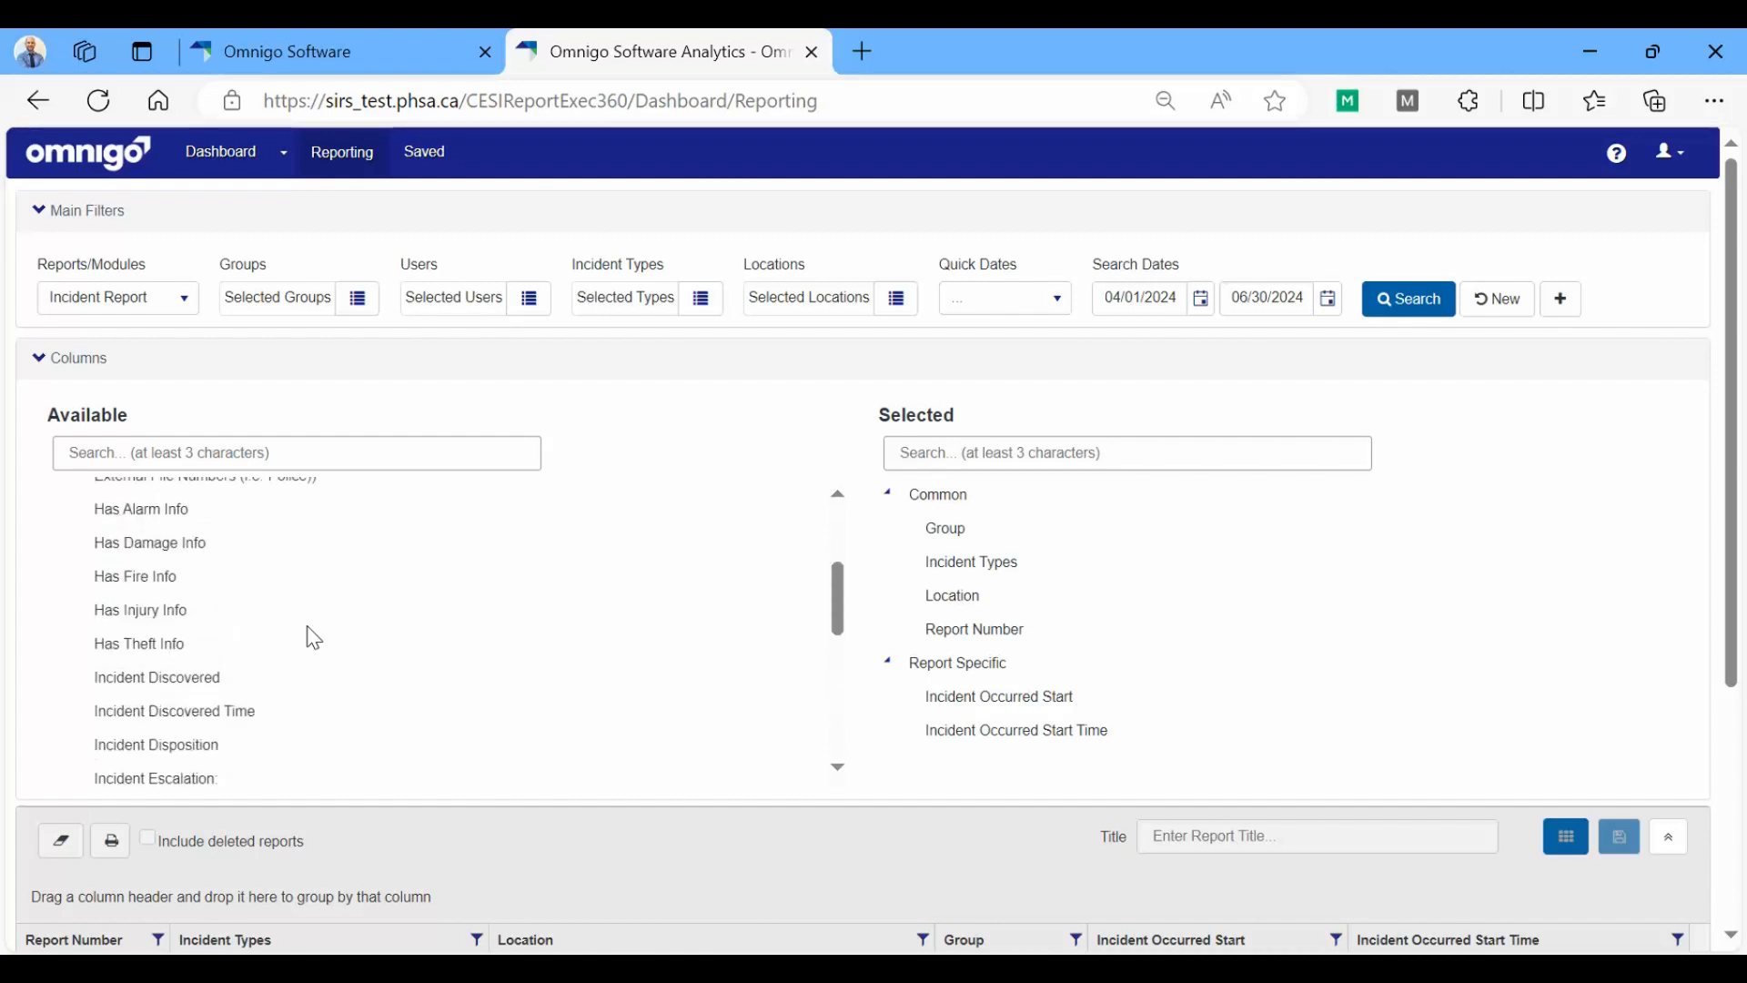
scroll(312, 637, up, 2)
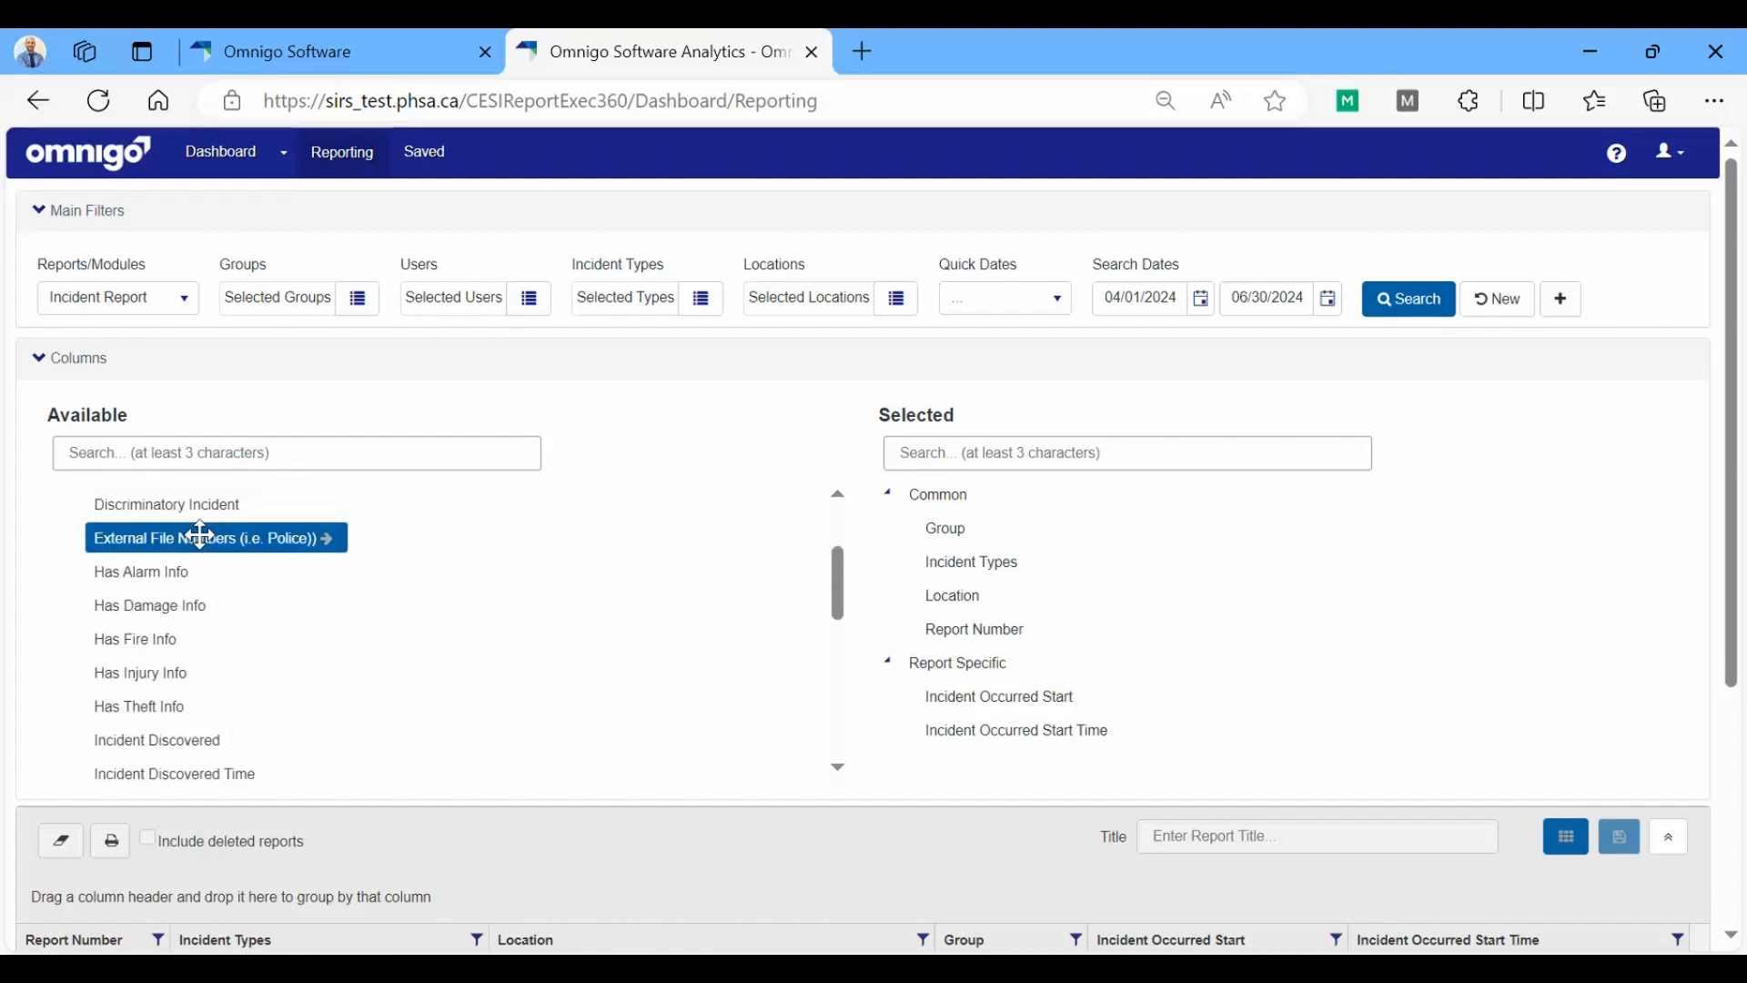
click(328, 538)
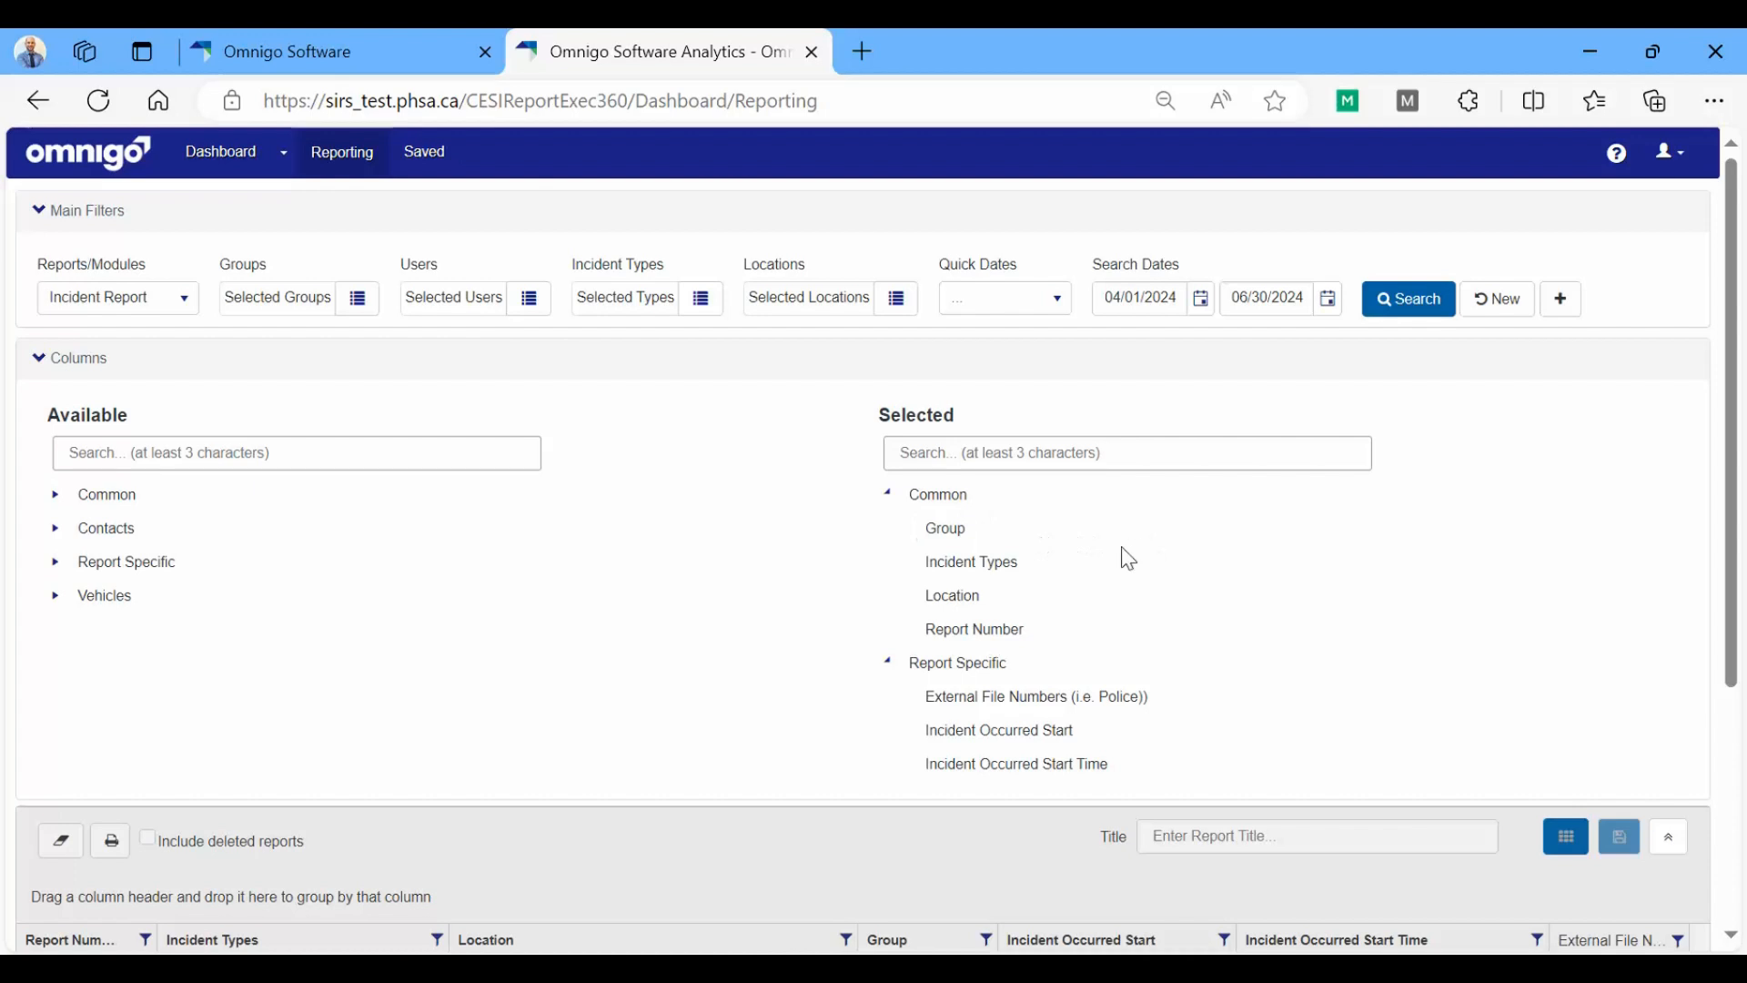
Step: Add the Incident Escalation field from the Report Specific category to the selected columns and review the selection
click(948, 534)
click(55, 496)
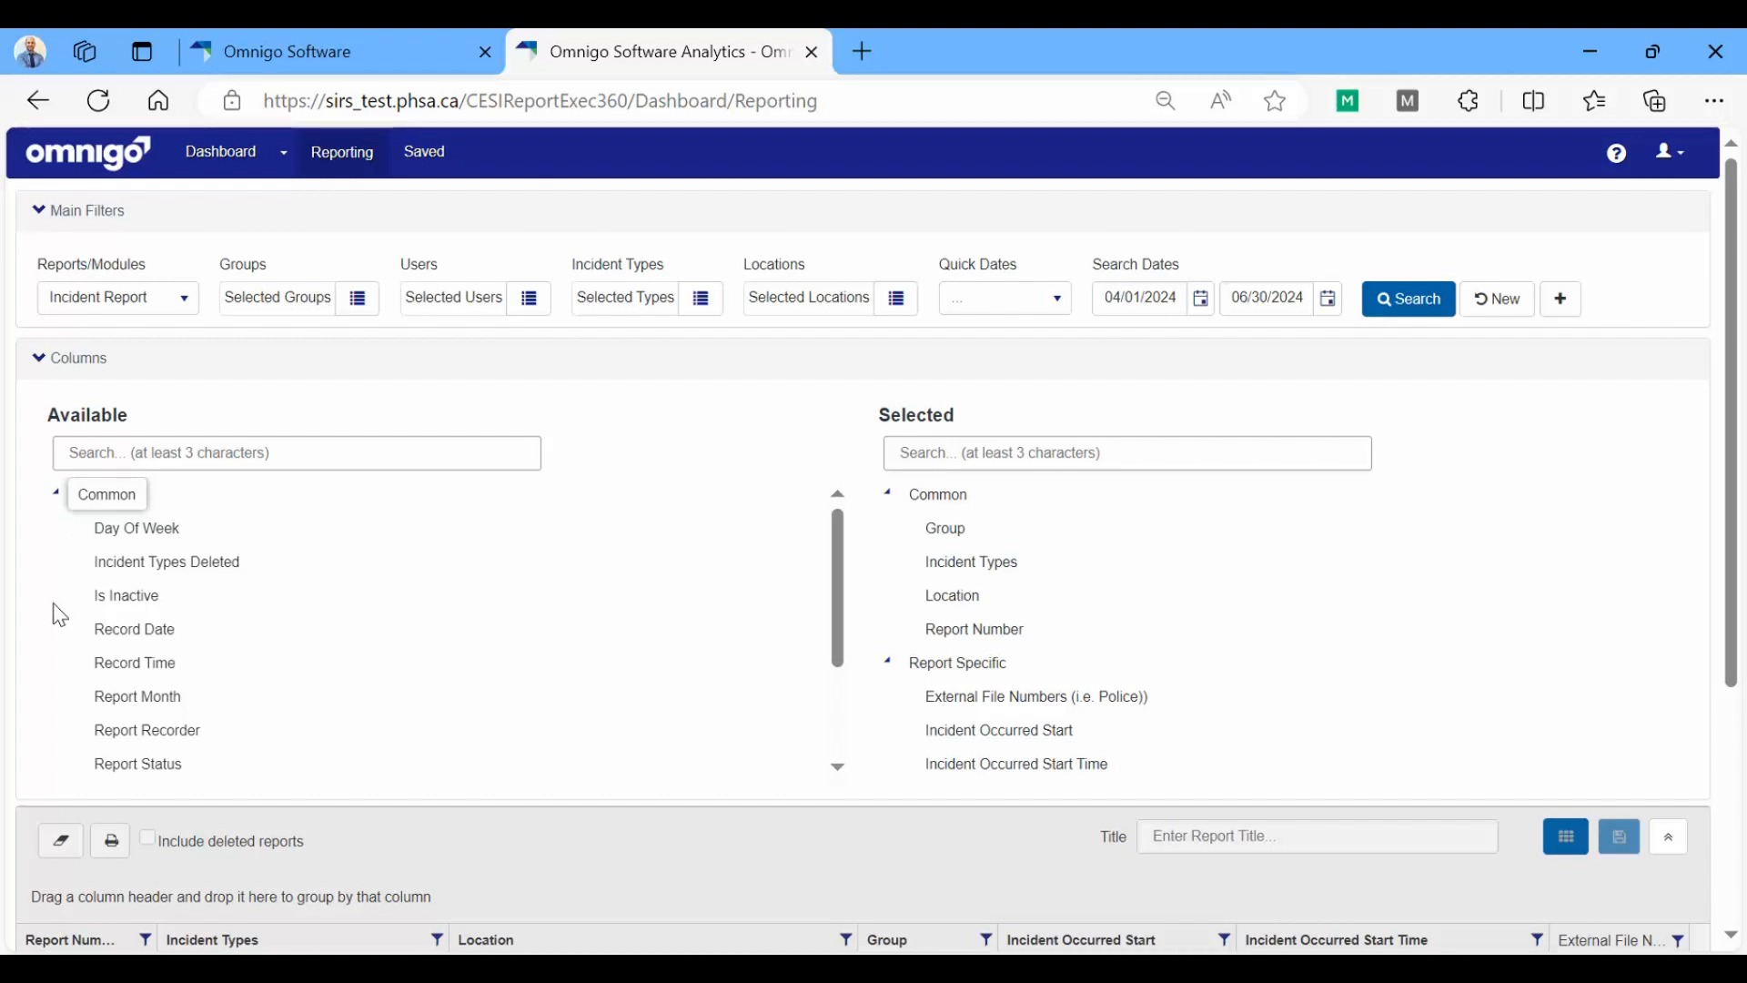
scroll(53, 612, down, 3)
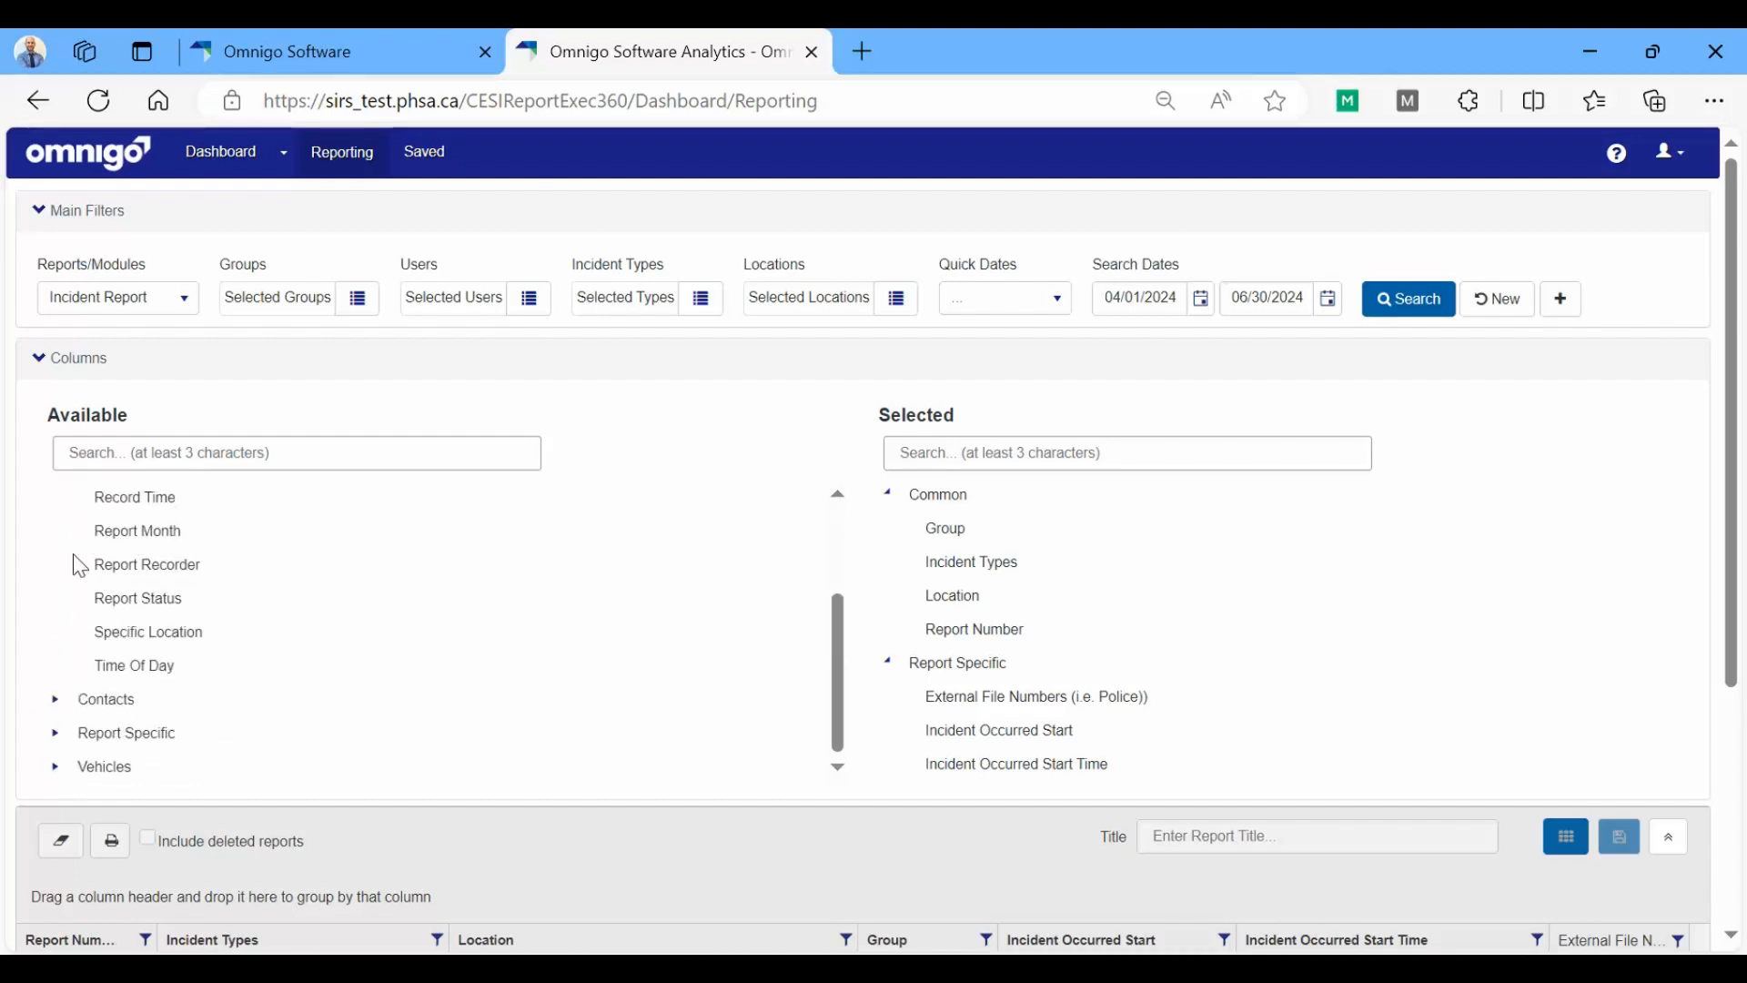
click(53, 739)
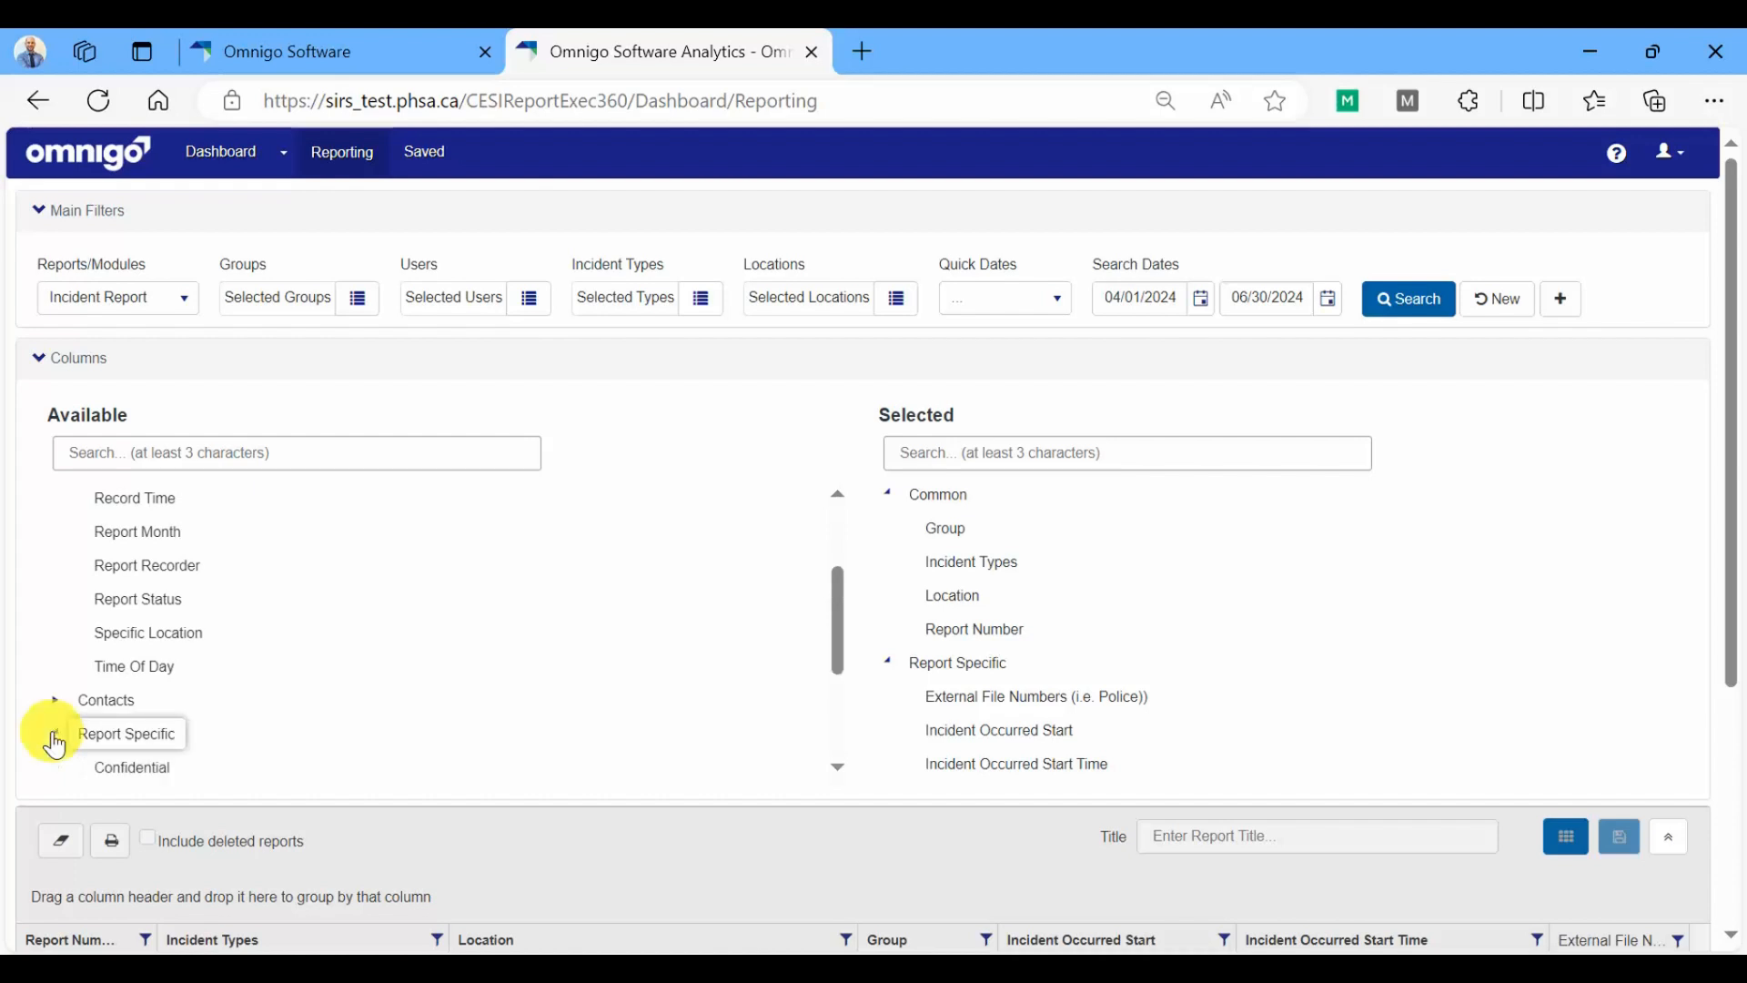
scroll(312, 702, down, 3)
scroll(285, 619, down, 5)
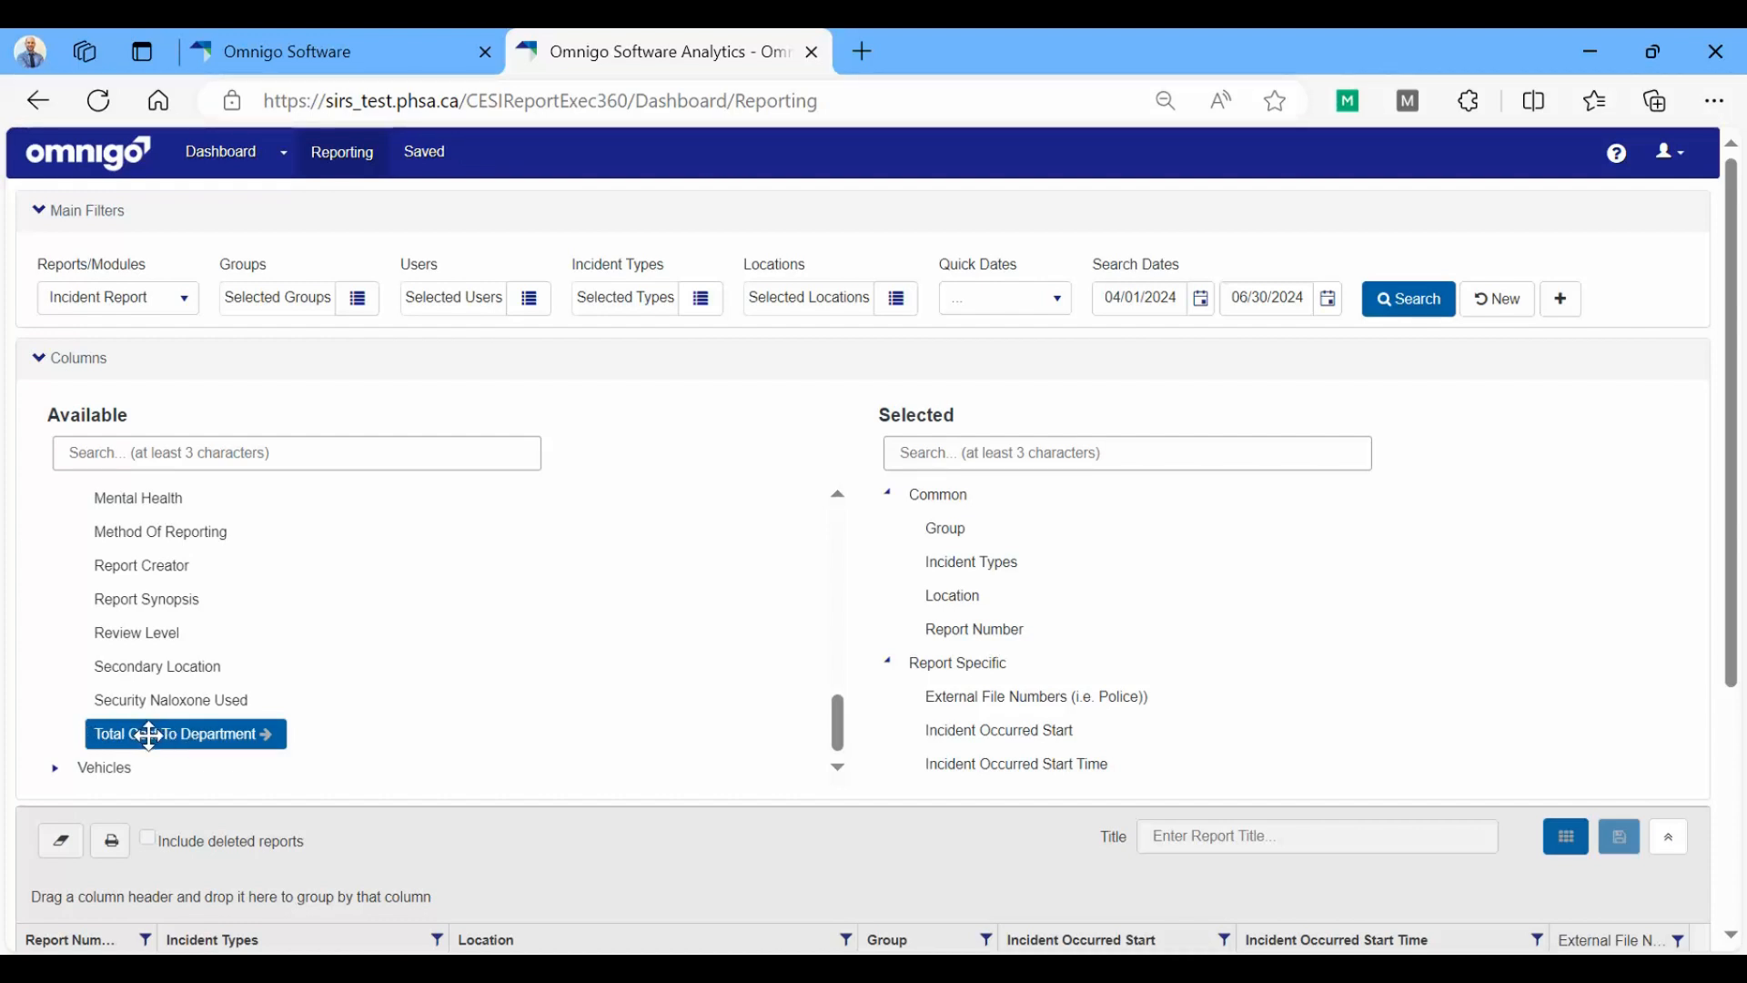
scroll(333, 657, up, 3)
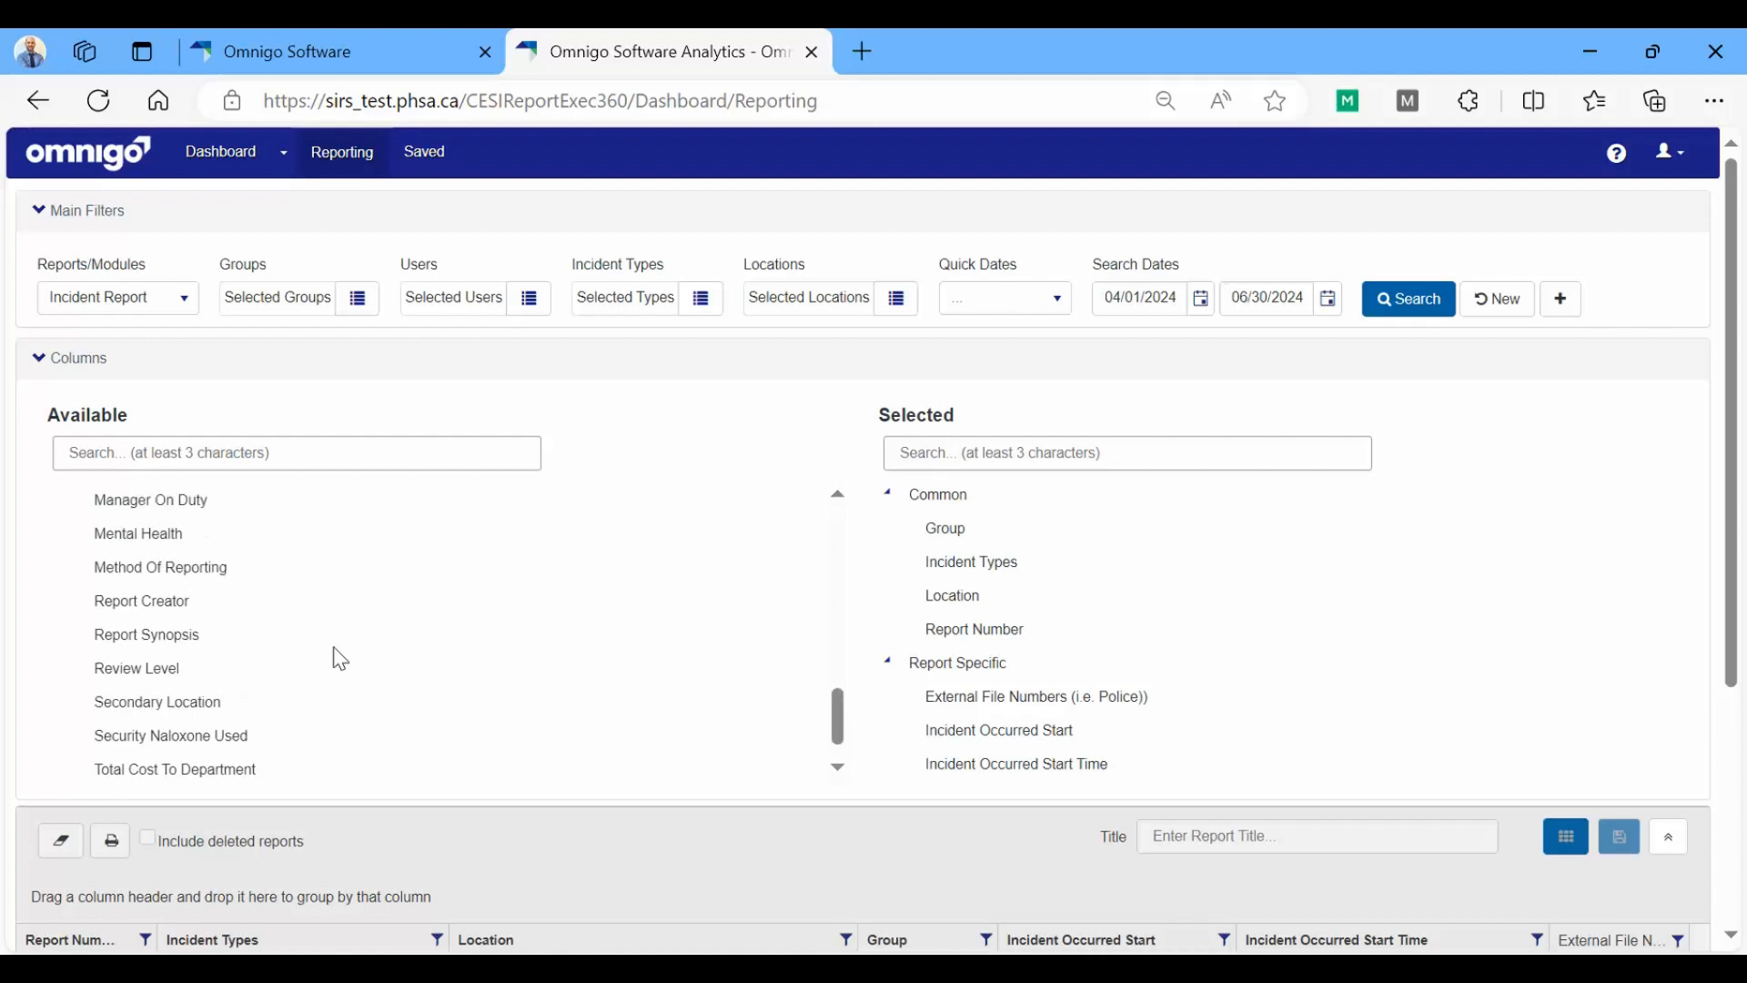
scroll(338, 659, up, 1)
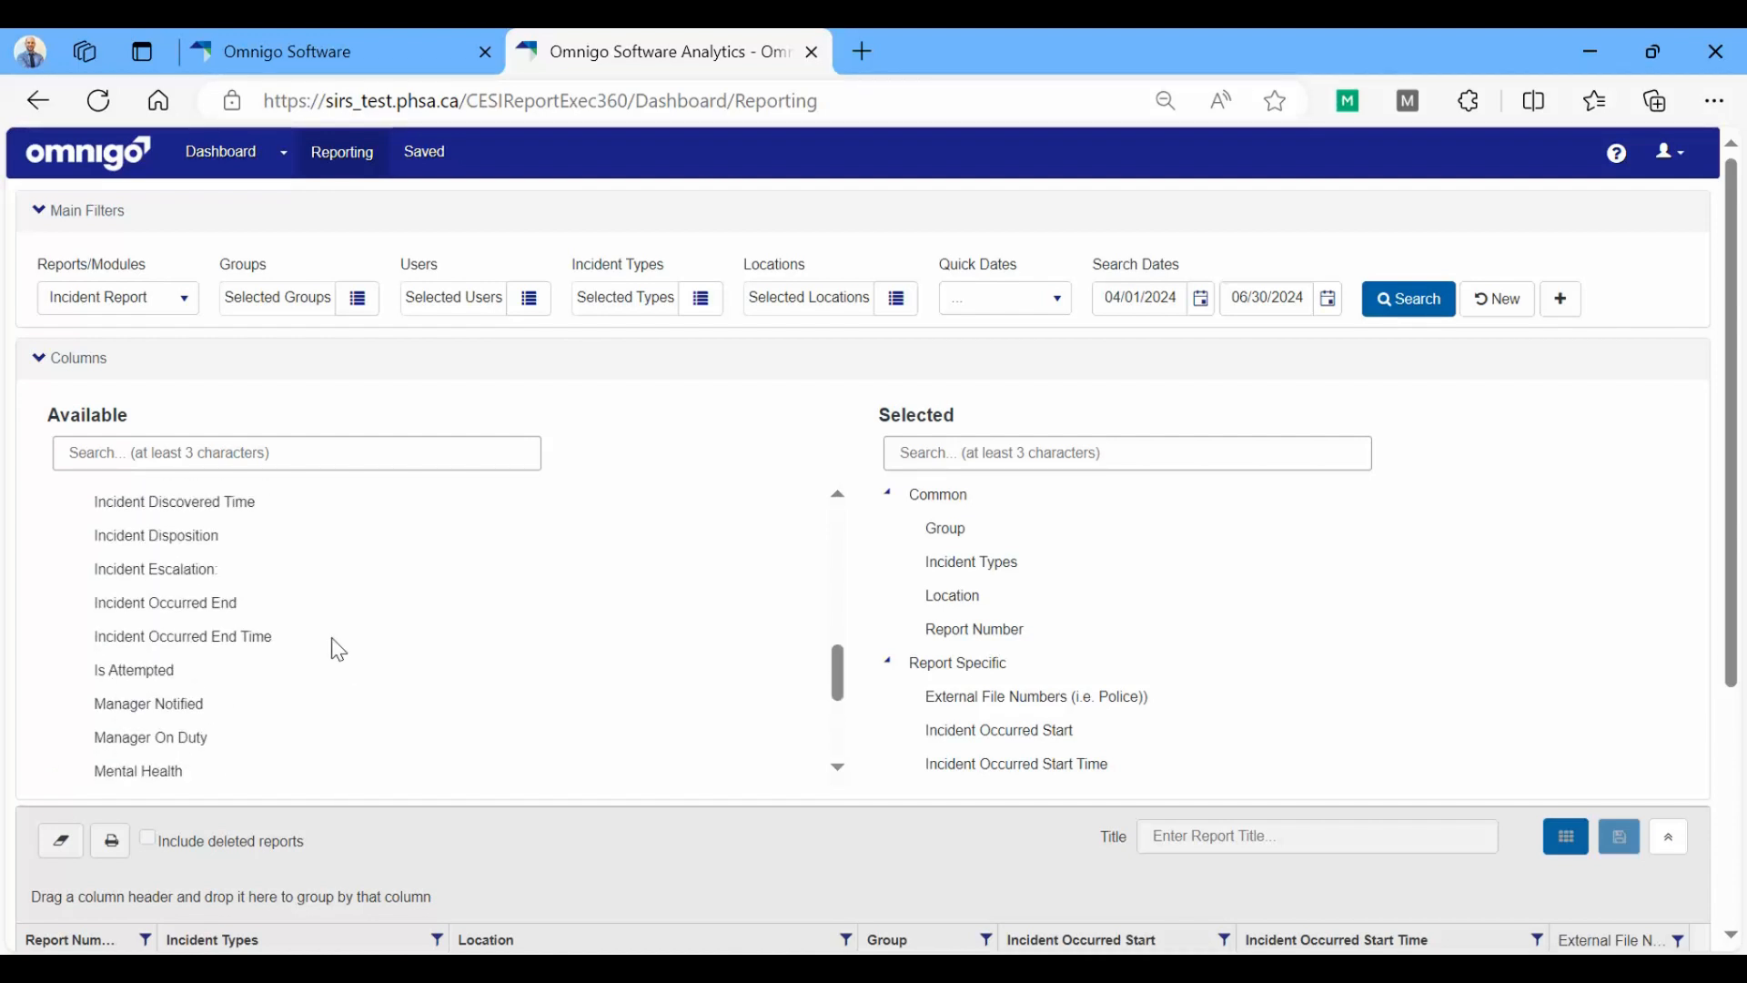
click(222, 570)
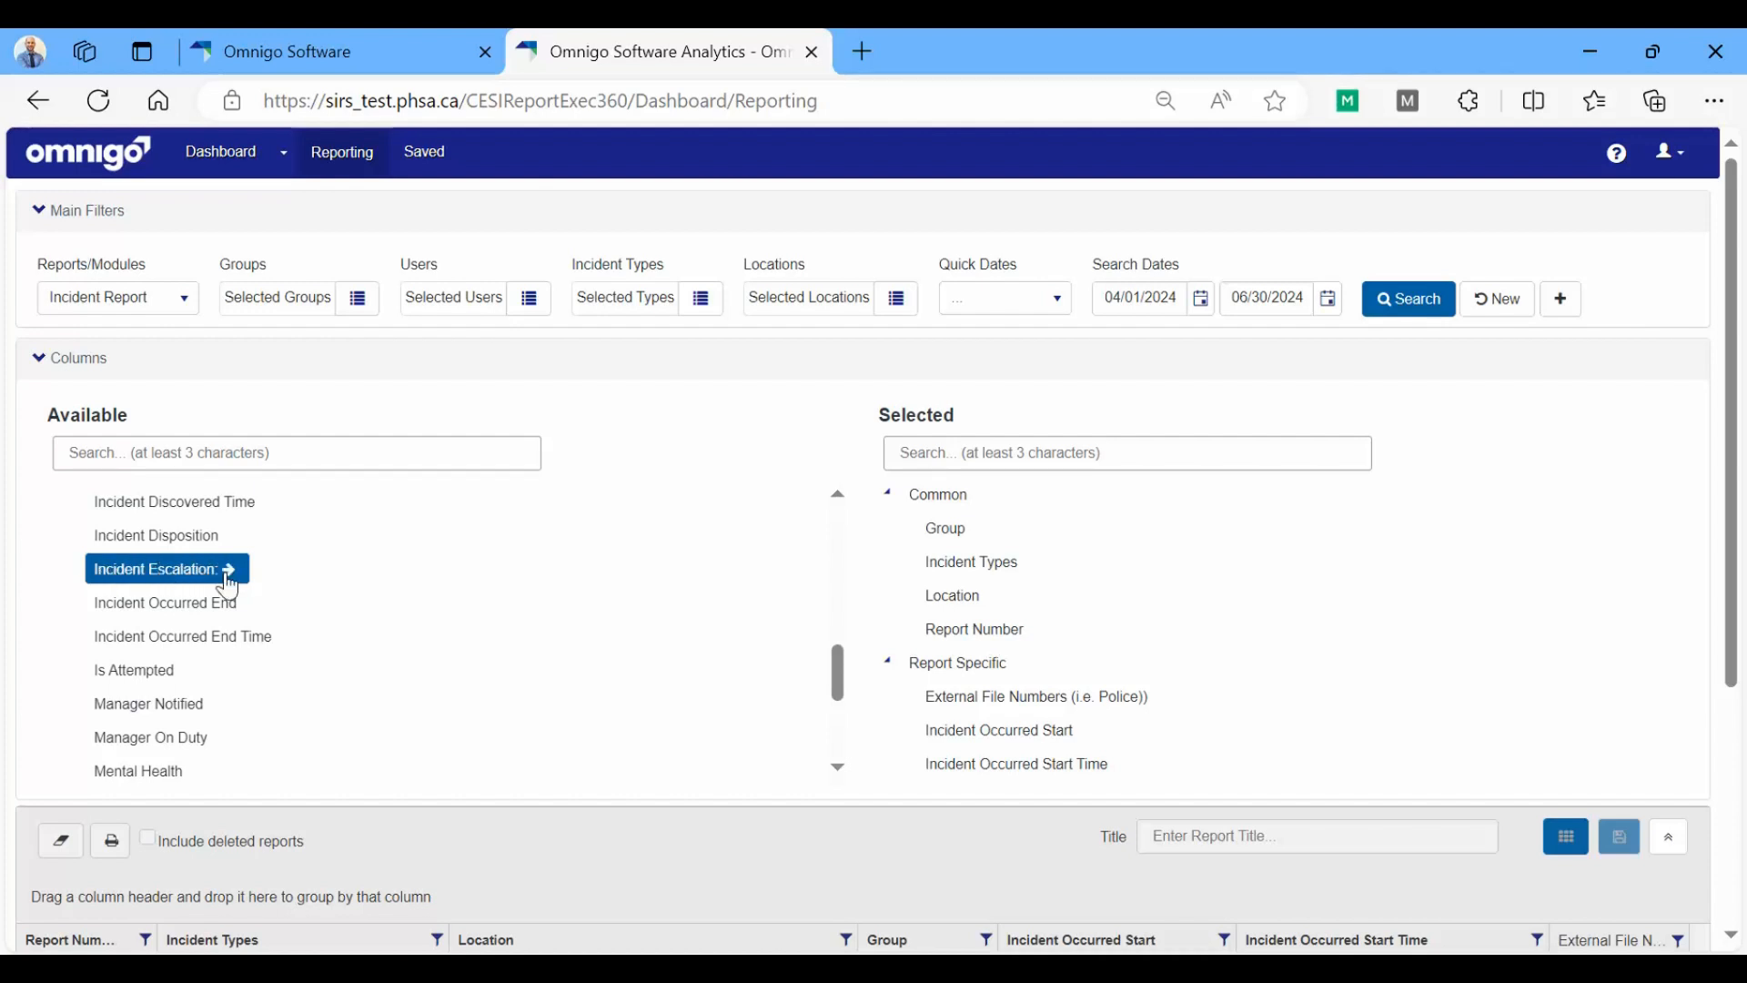
click(231, 571)
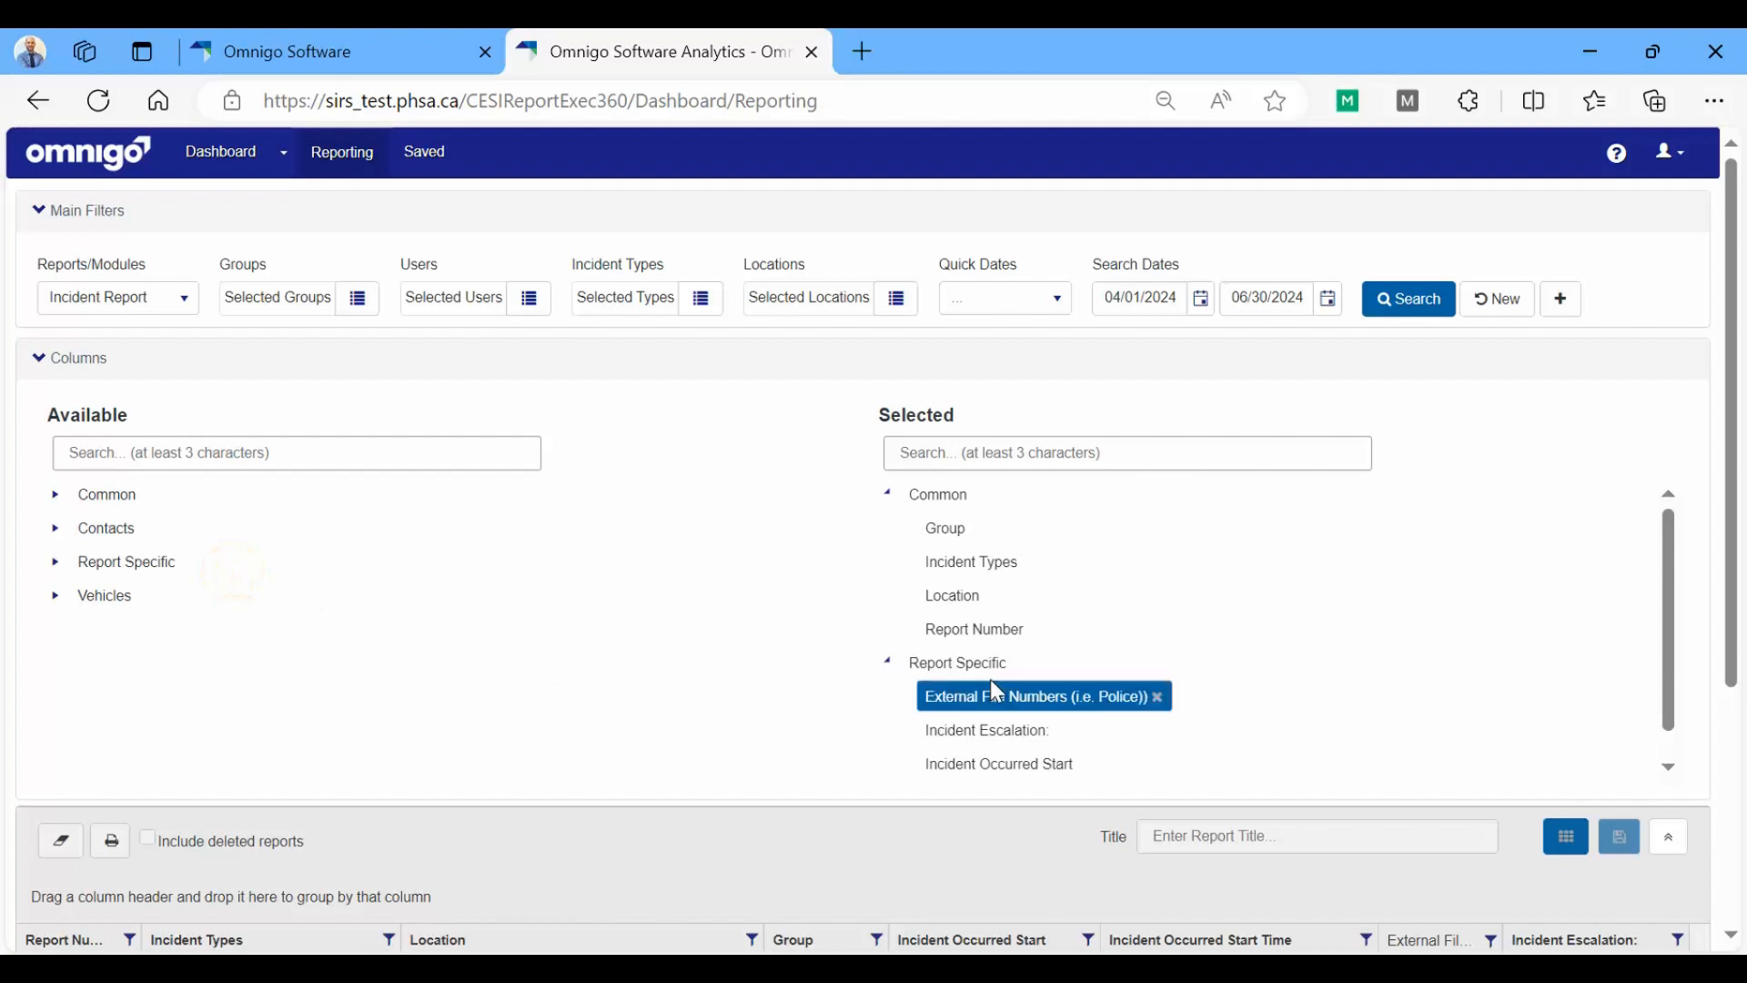
scroll(1240, 717, down, 1)
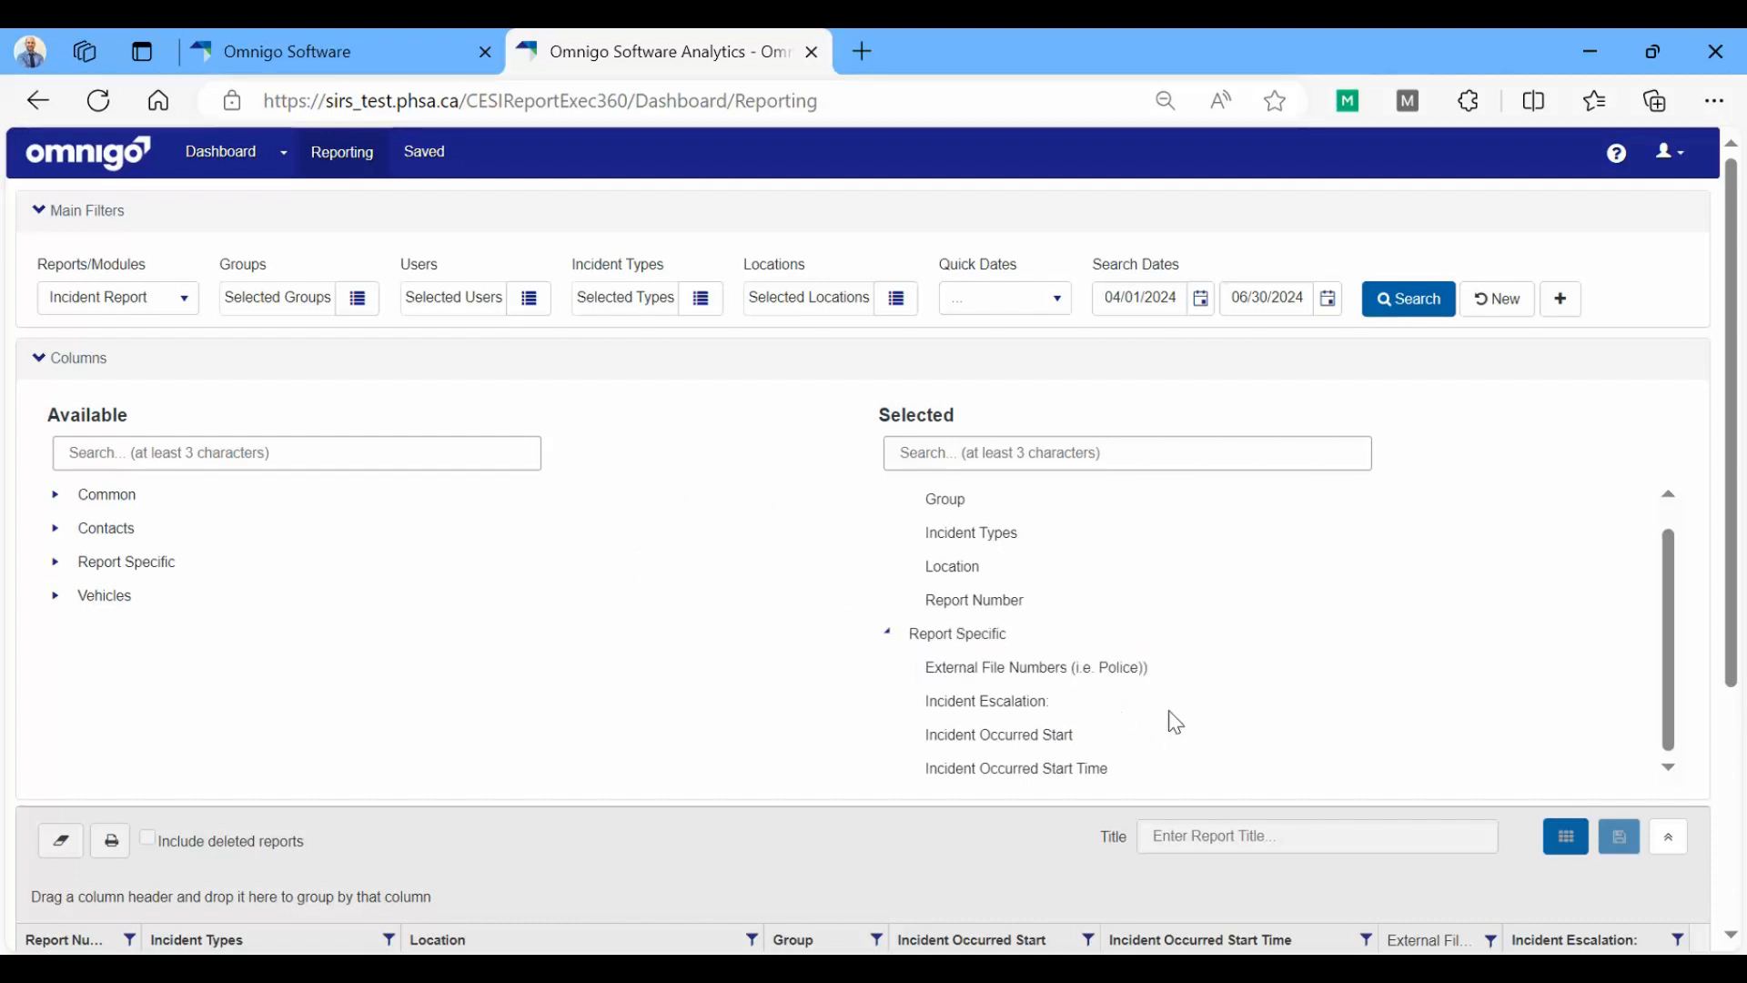
Step: Run the incident report search with the selected columns and the 04/01/2024 to 06/30/2024 date range
click(1022, 703)
click(1403, 298)
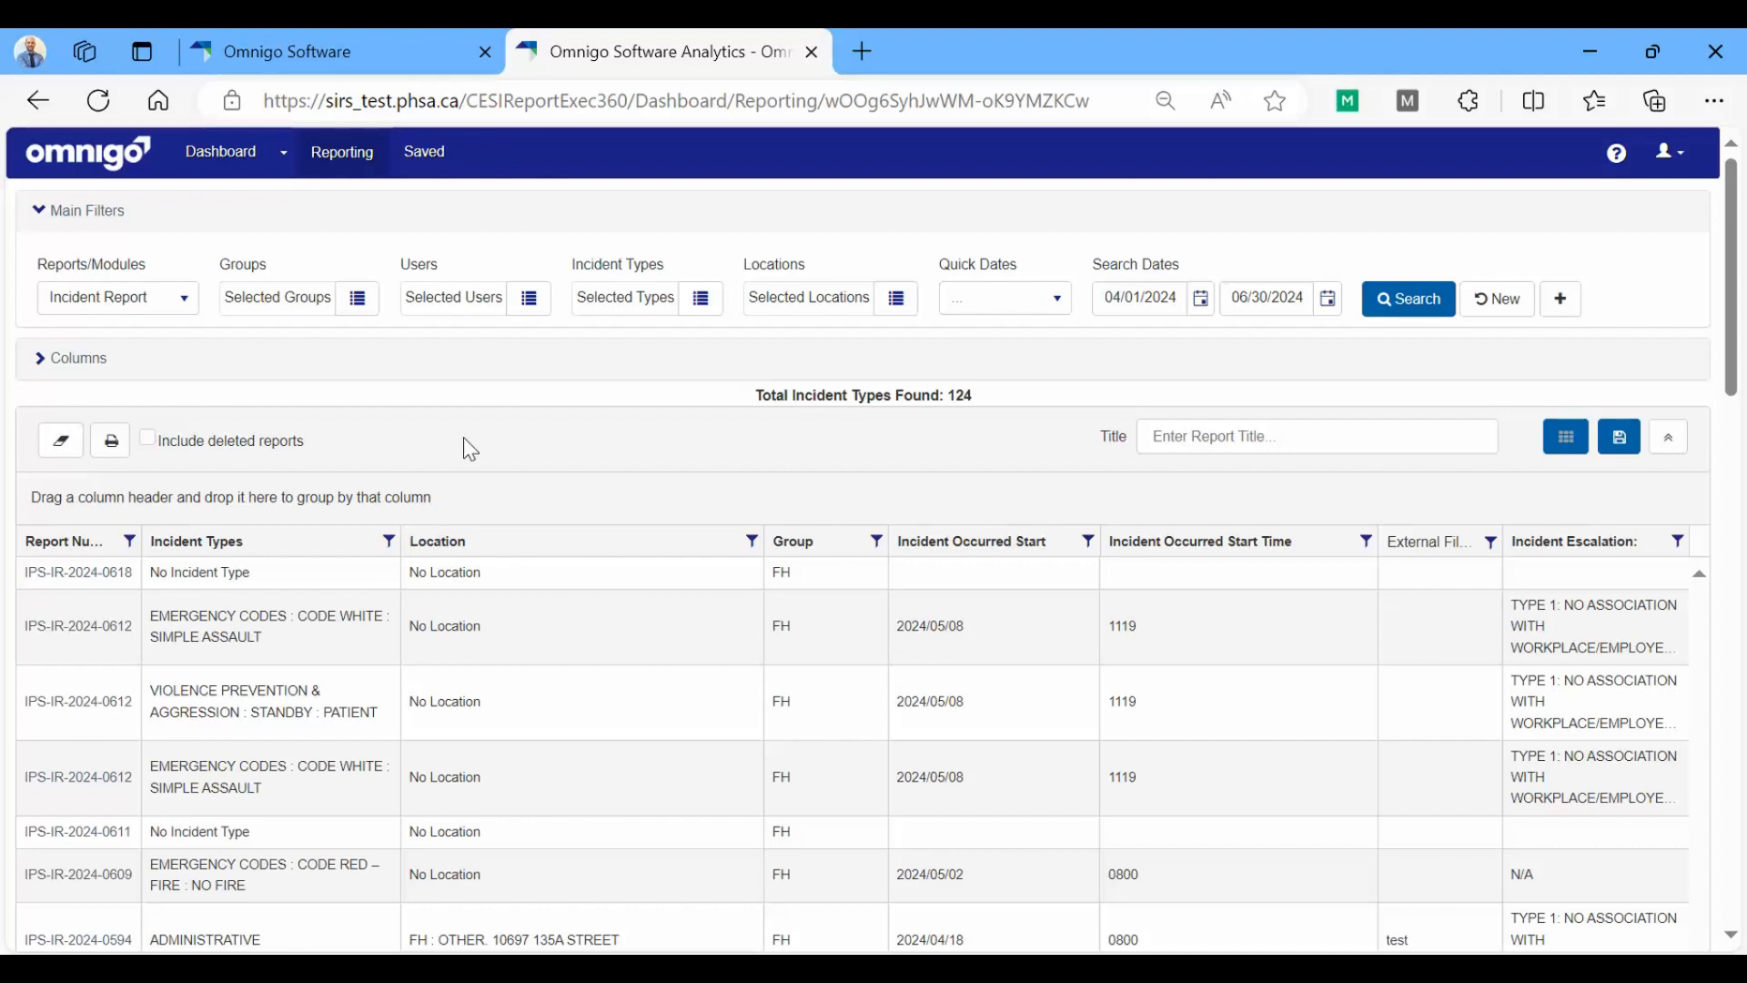
Step: Export the report results to Excel and open the downloaded workbook in Microsoft Excel
click(110, 451)
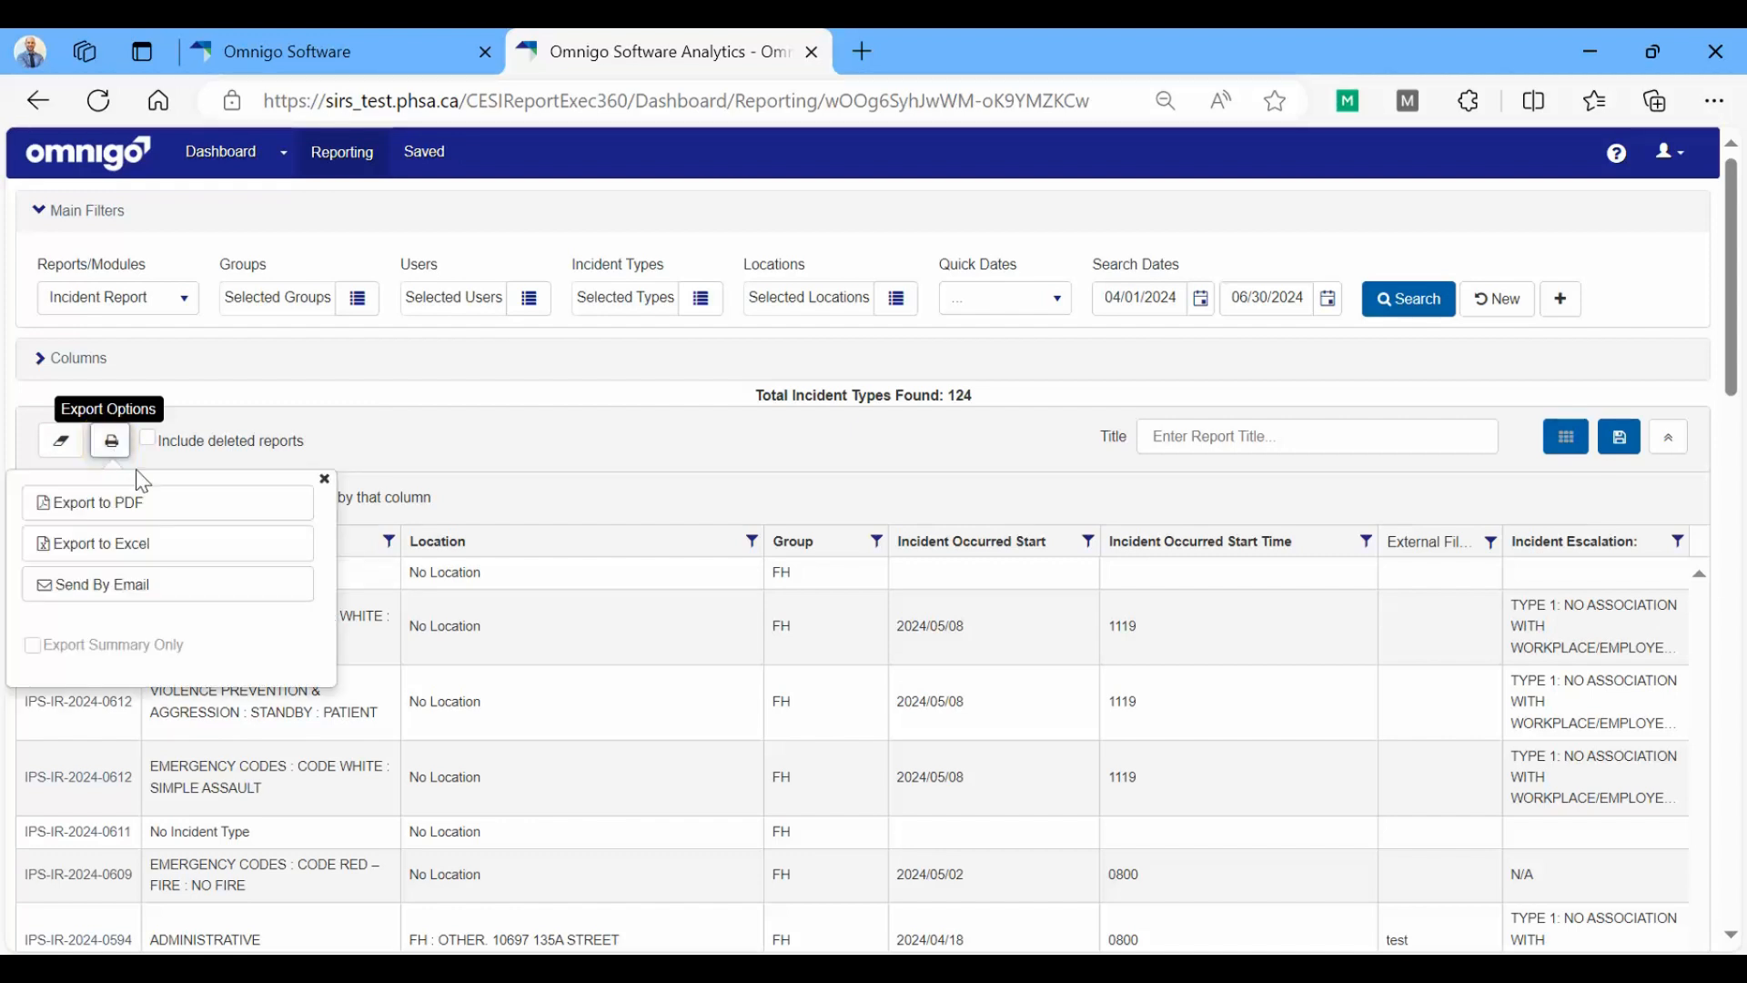
click(160, 546)
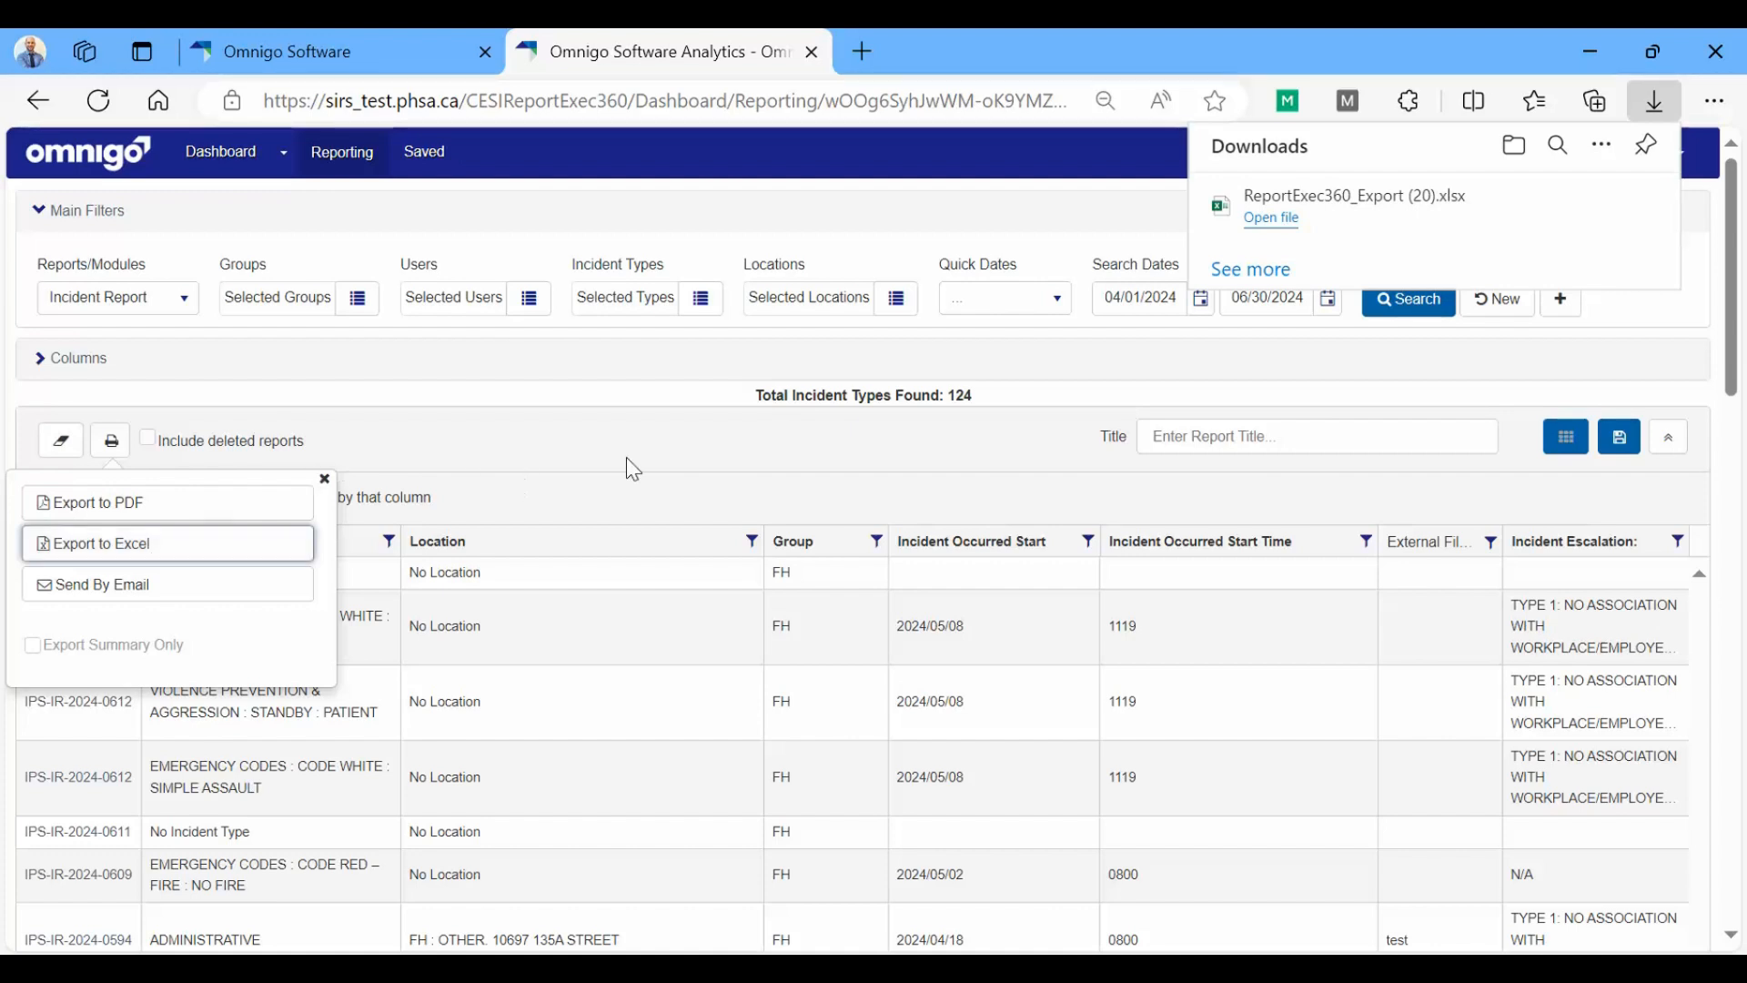
mouse_move(1329, 244)
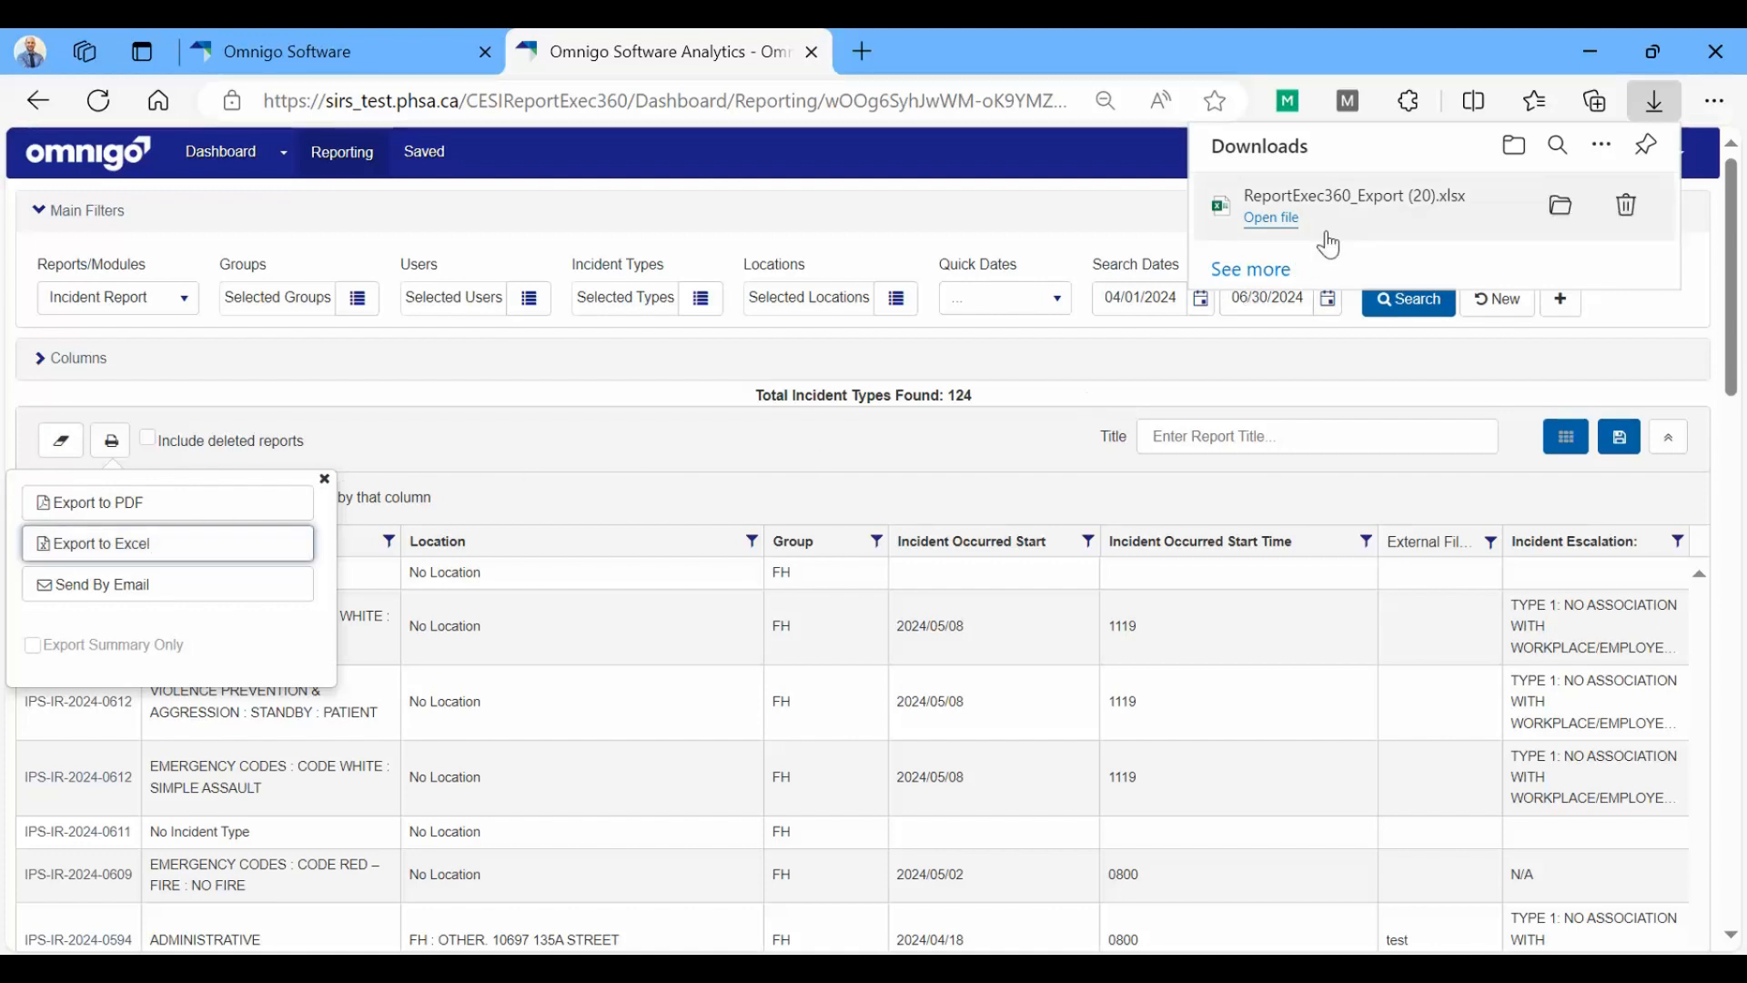
click(1271, 223)
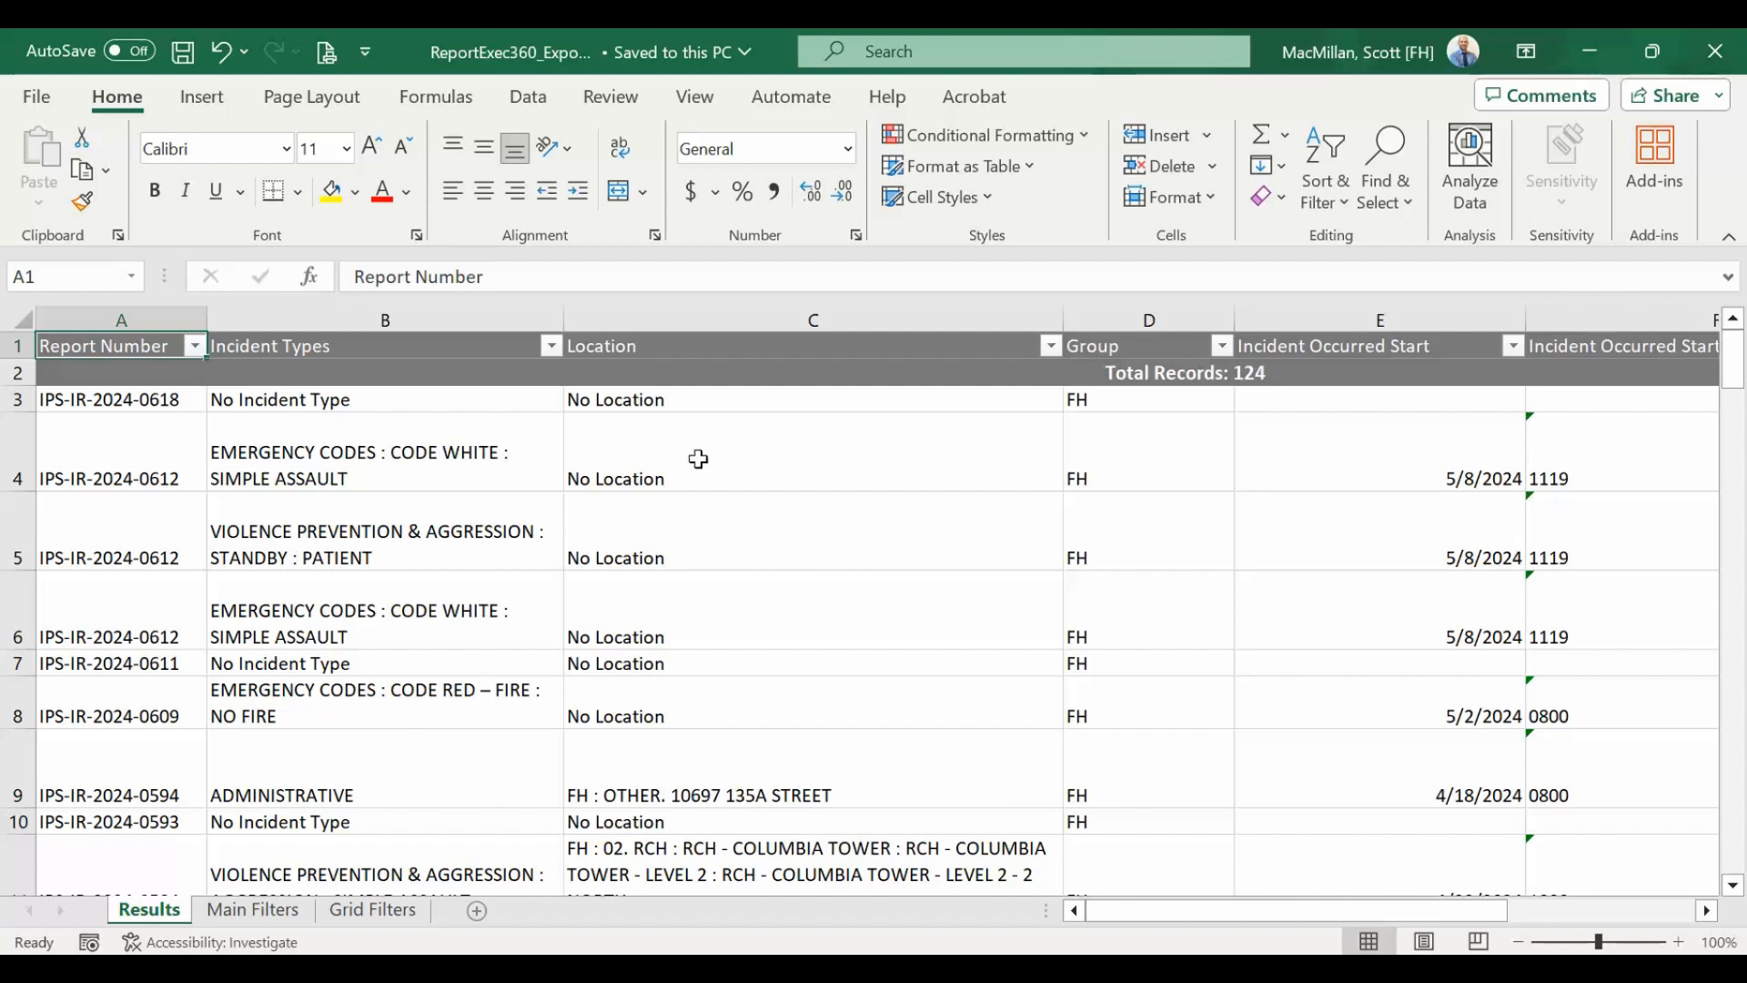
Step: Delete the Total Records row directly below the header on the Results sheet
click(19, 372)
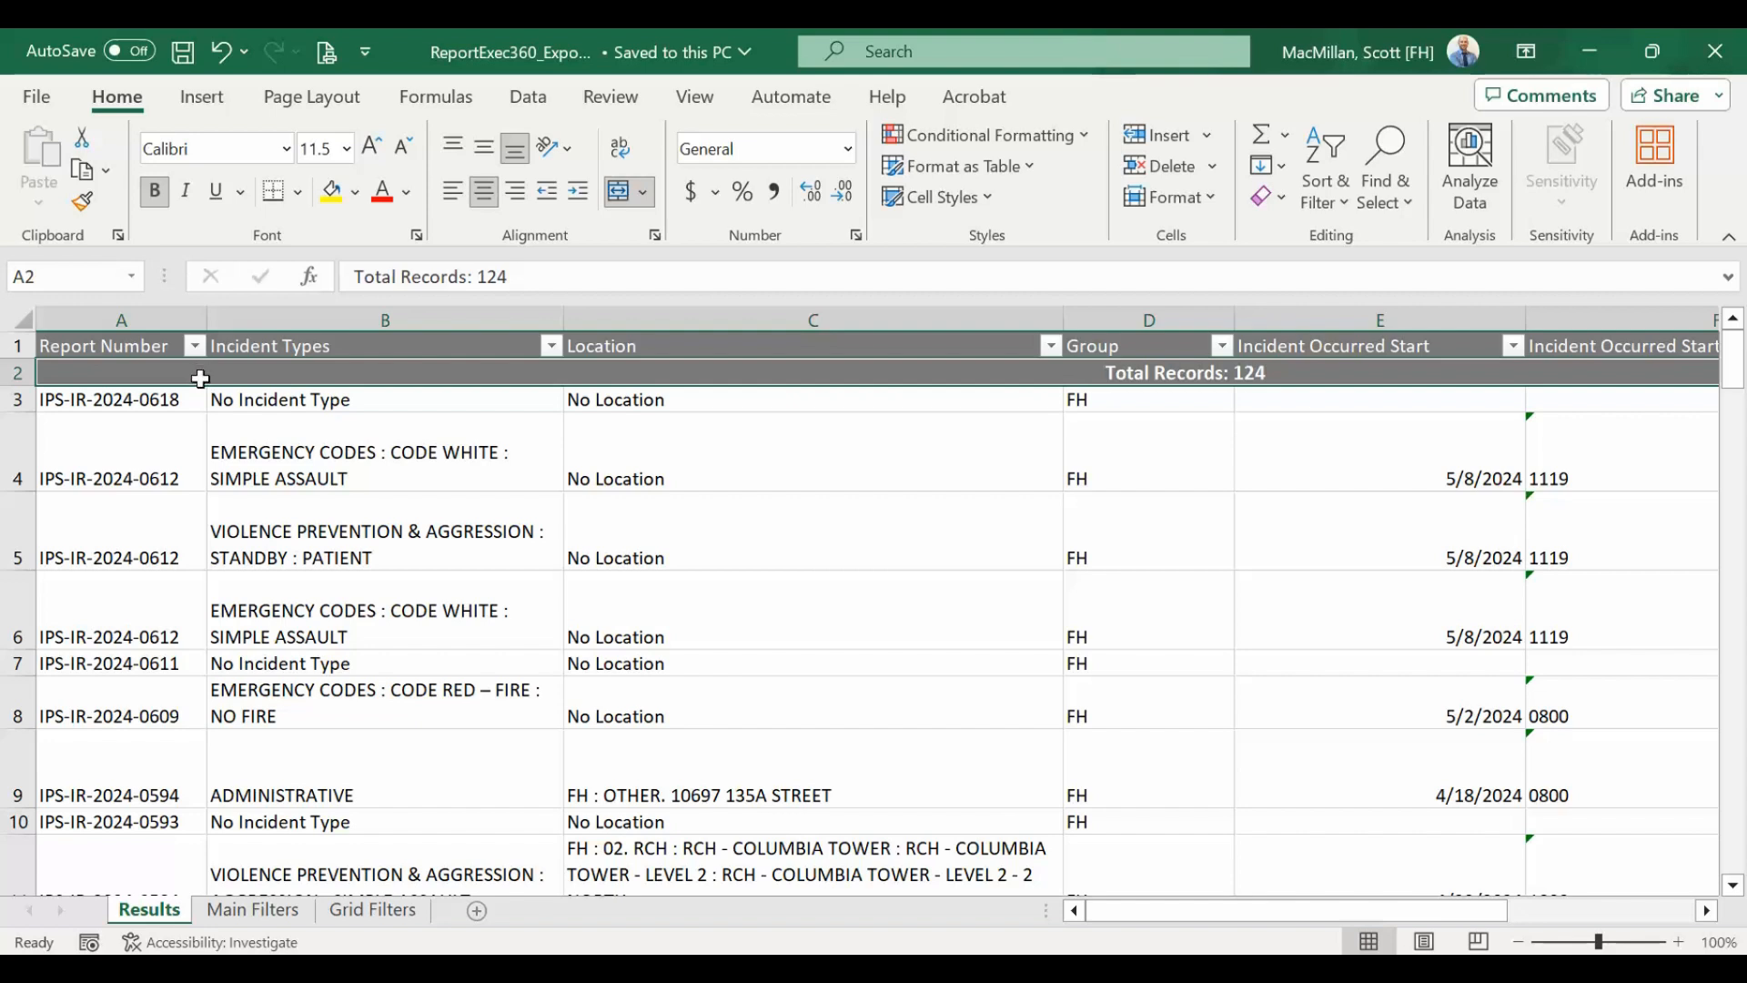
click(17, 372)
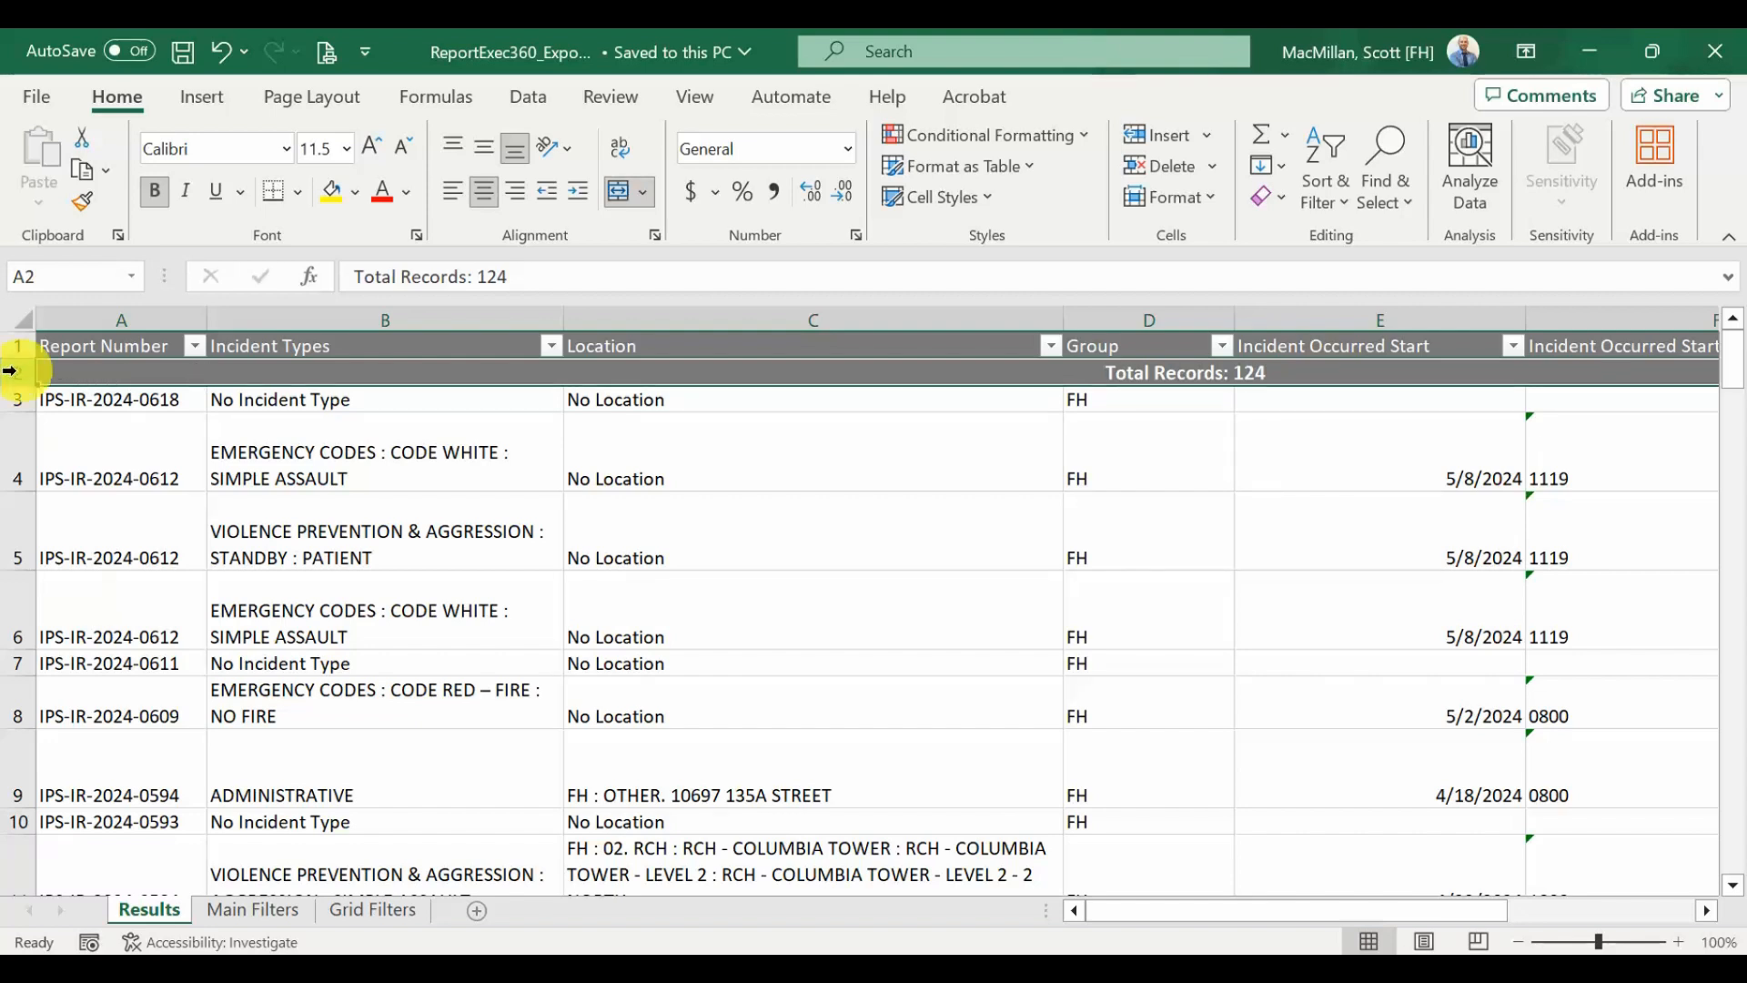
right_click(20, 379)
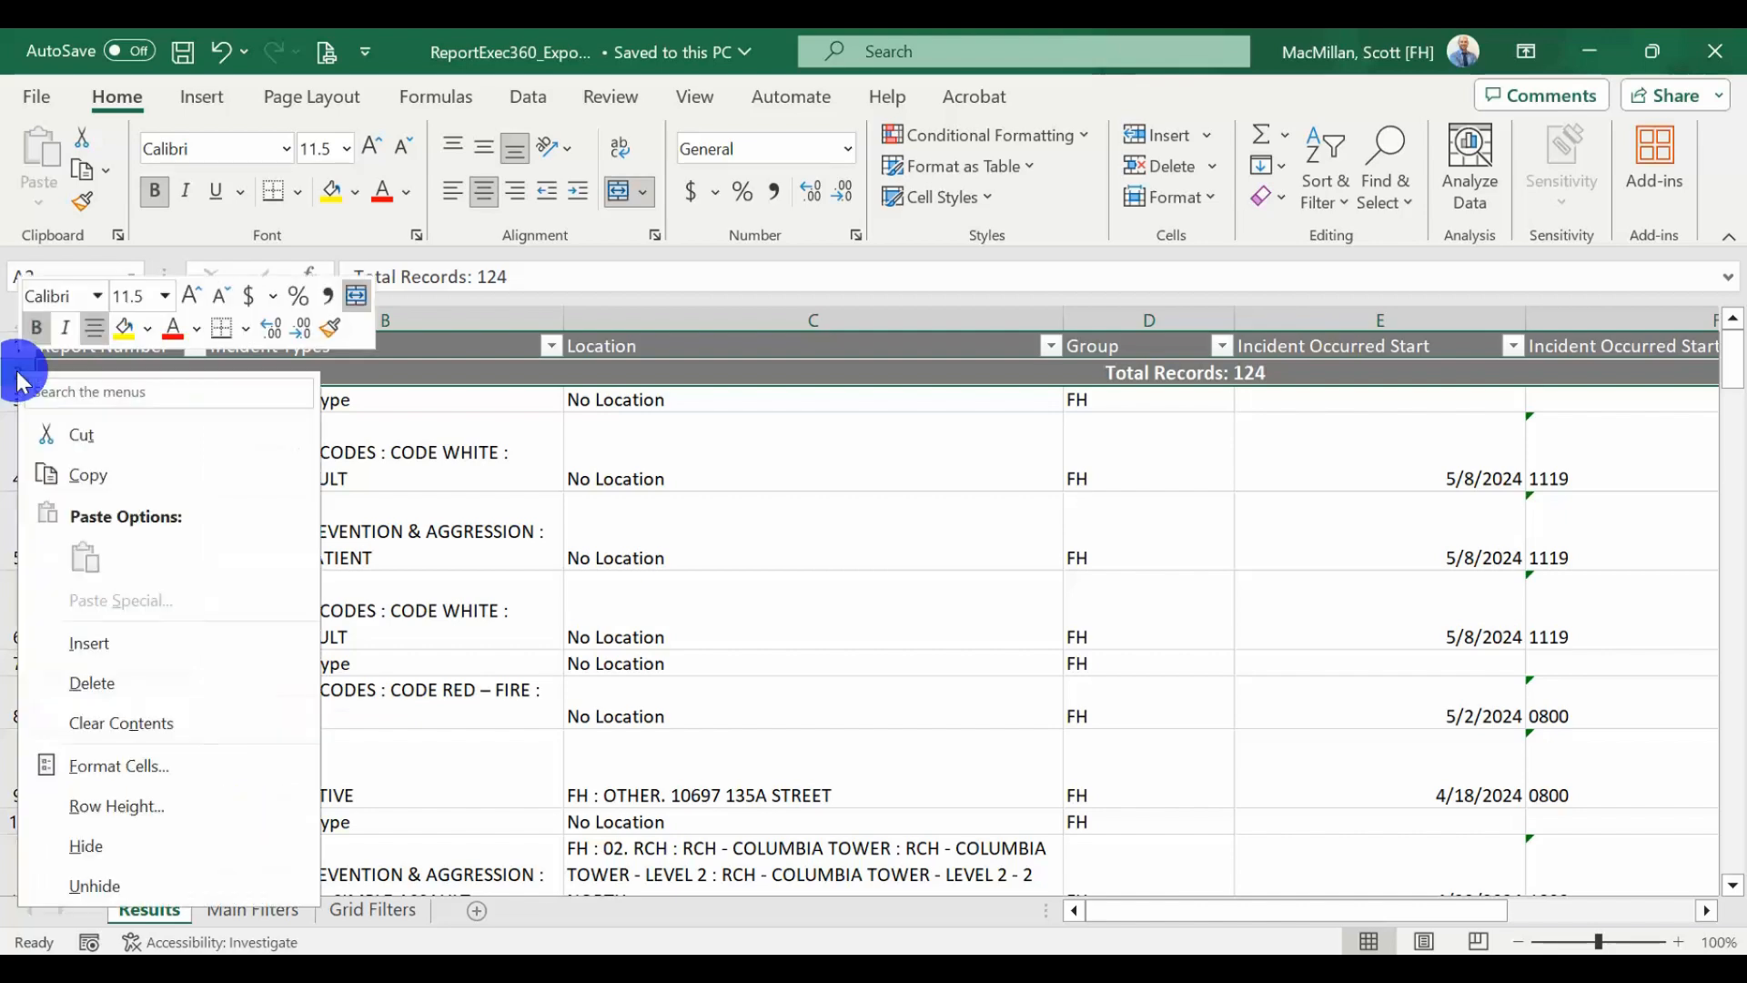
click(135, 678)
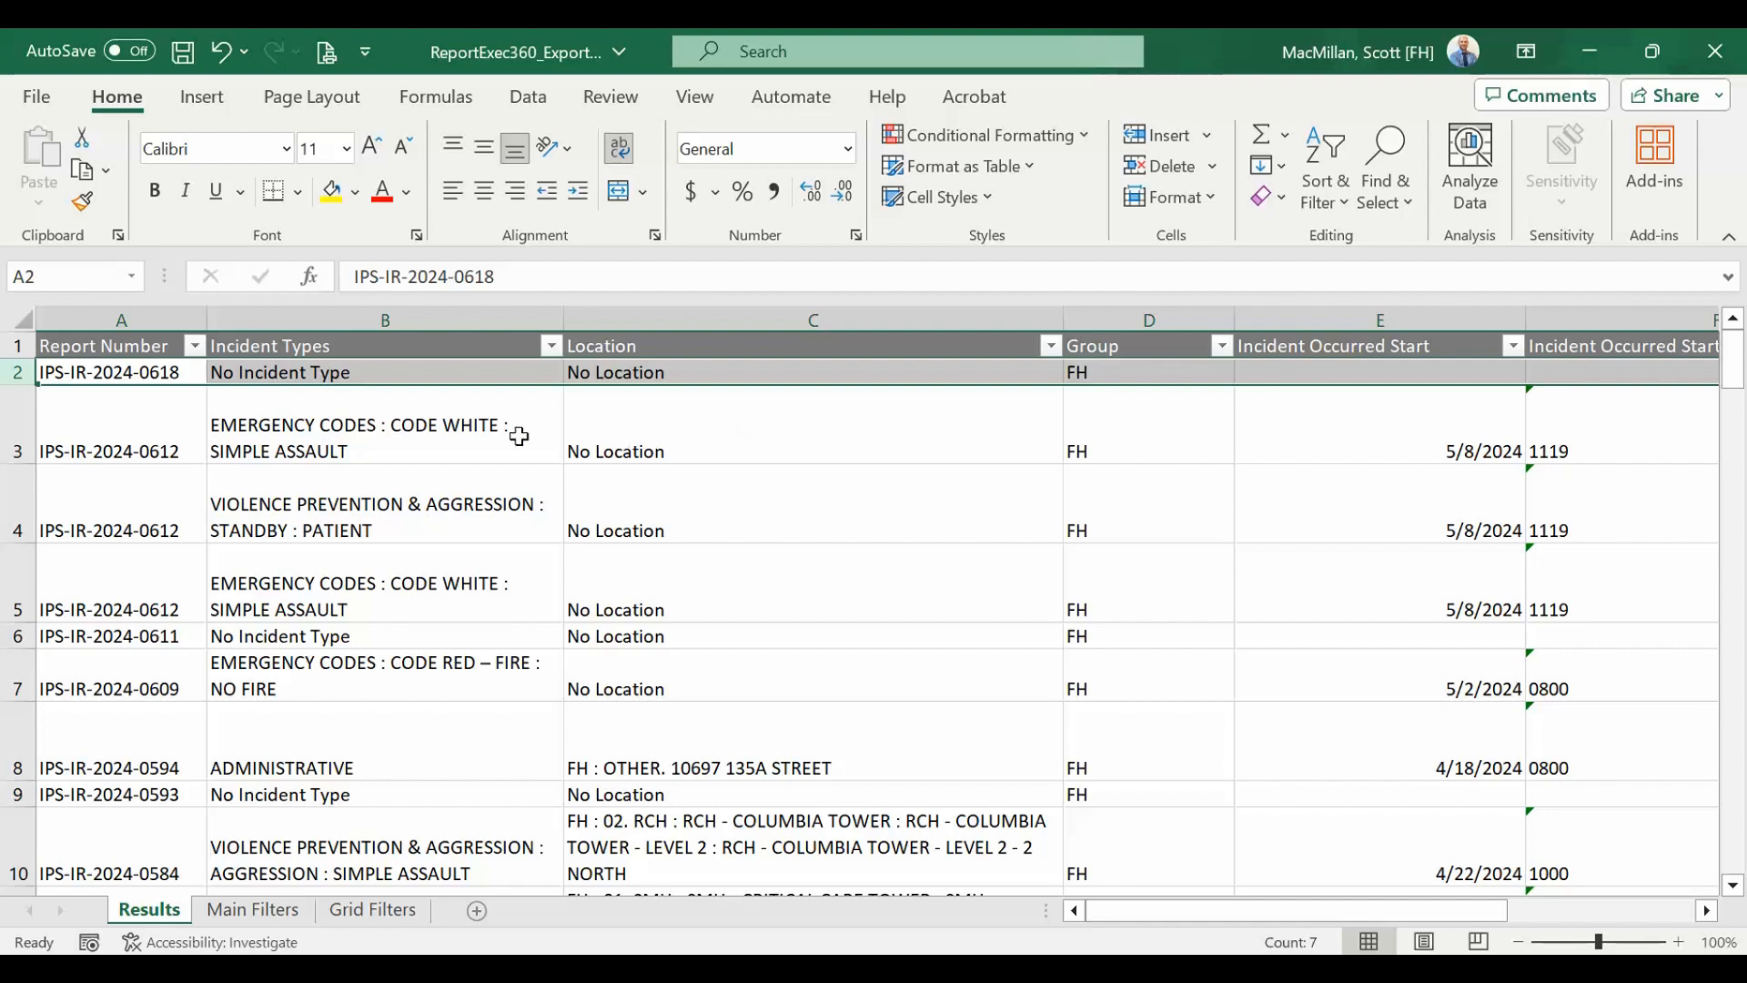
Step: Delete the Total Records row at the end of the data on the Results sheet
click(84, 373)
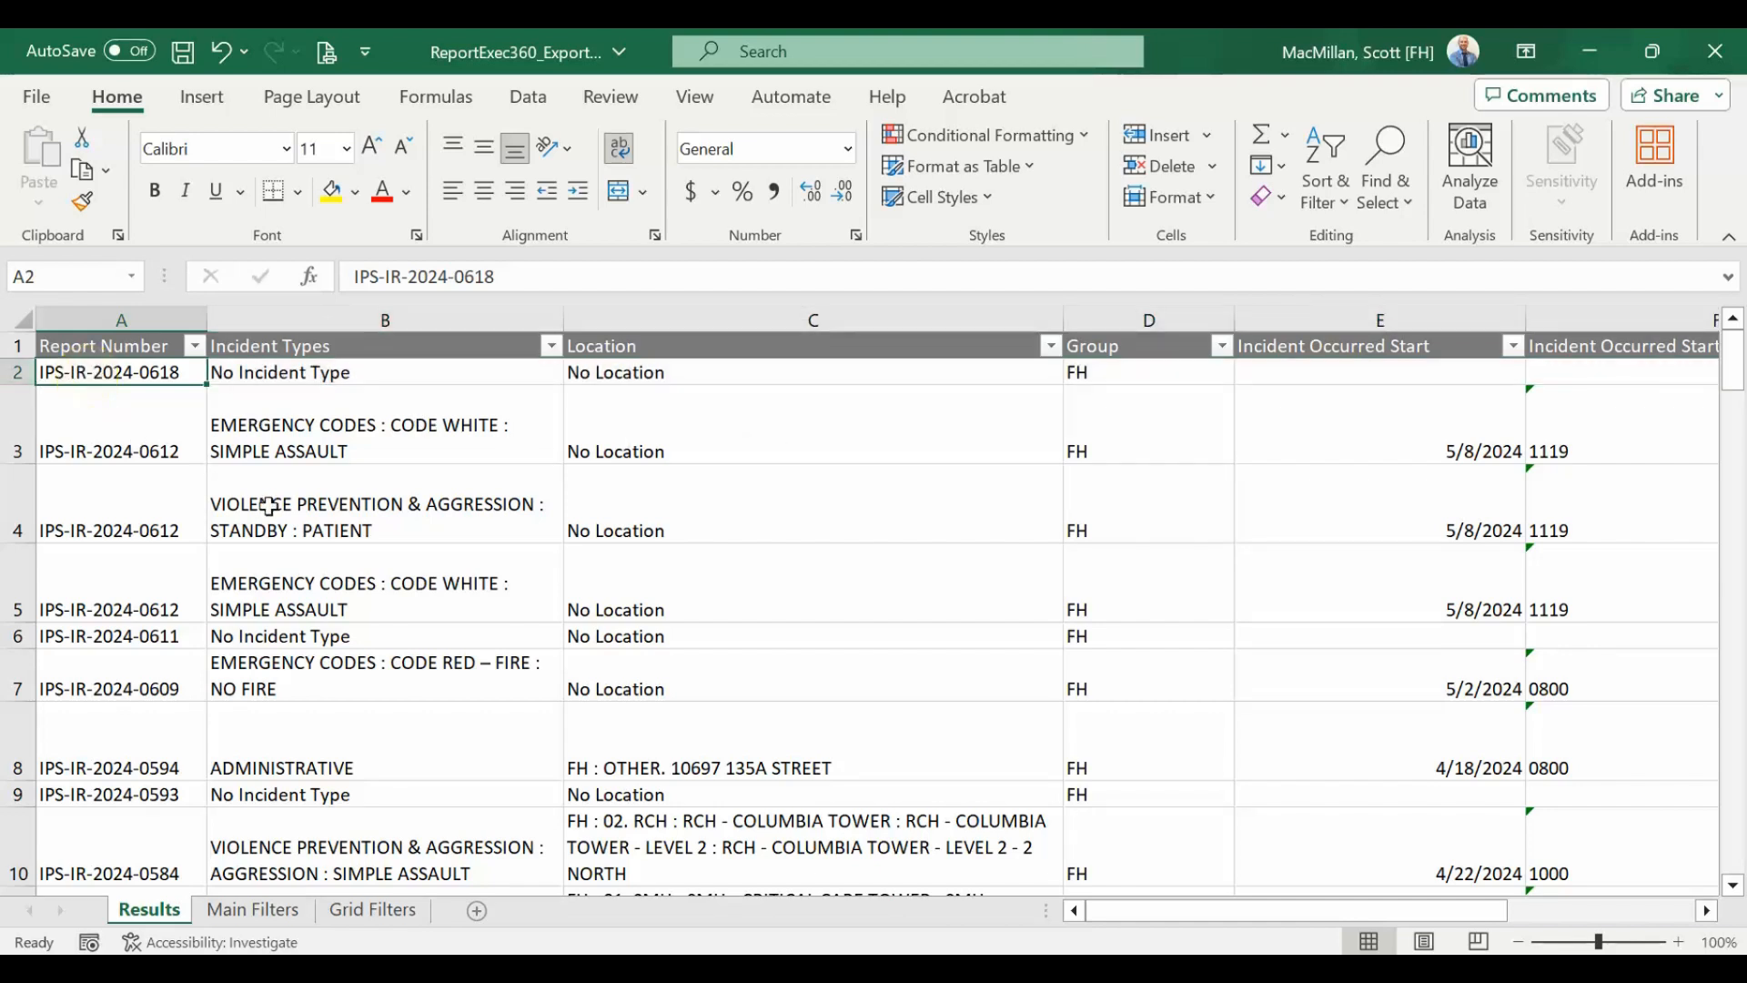
key(ctrl+Down)
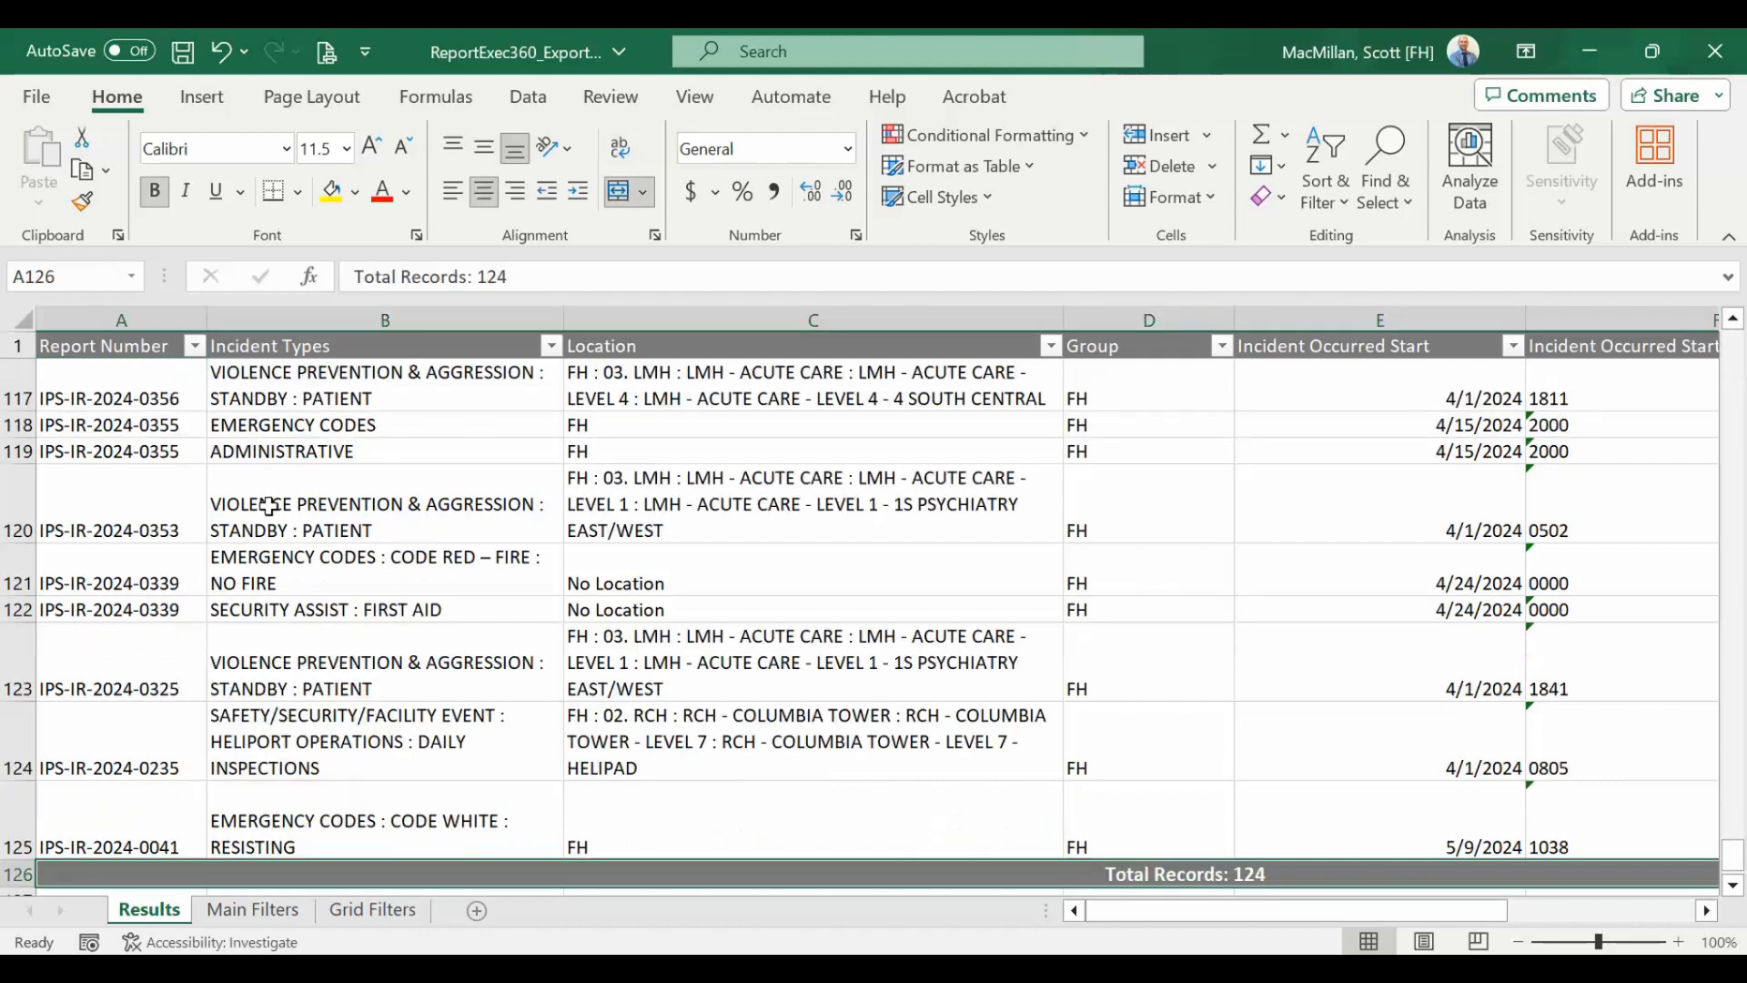
scroll(568, 816, down, 1)
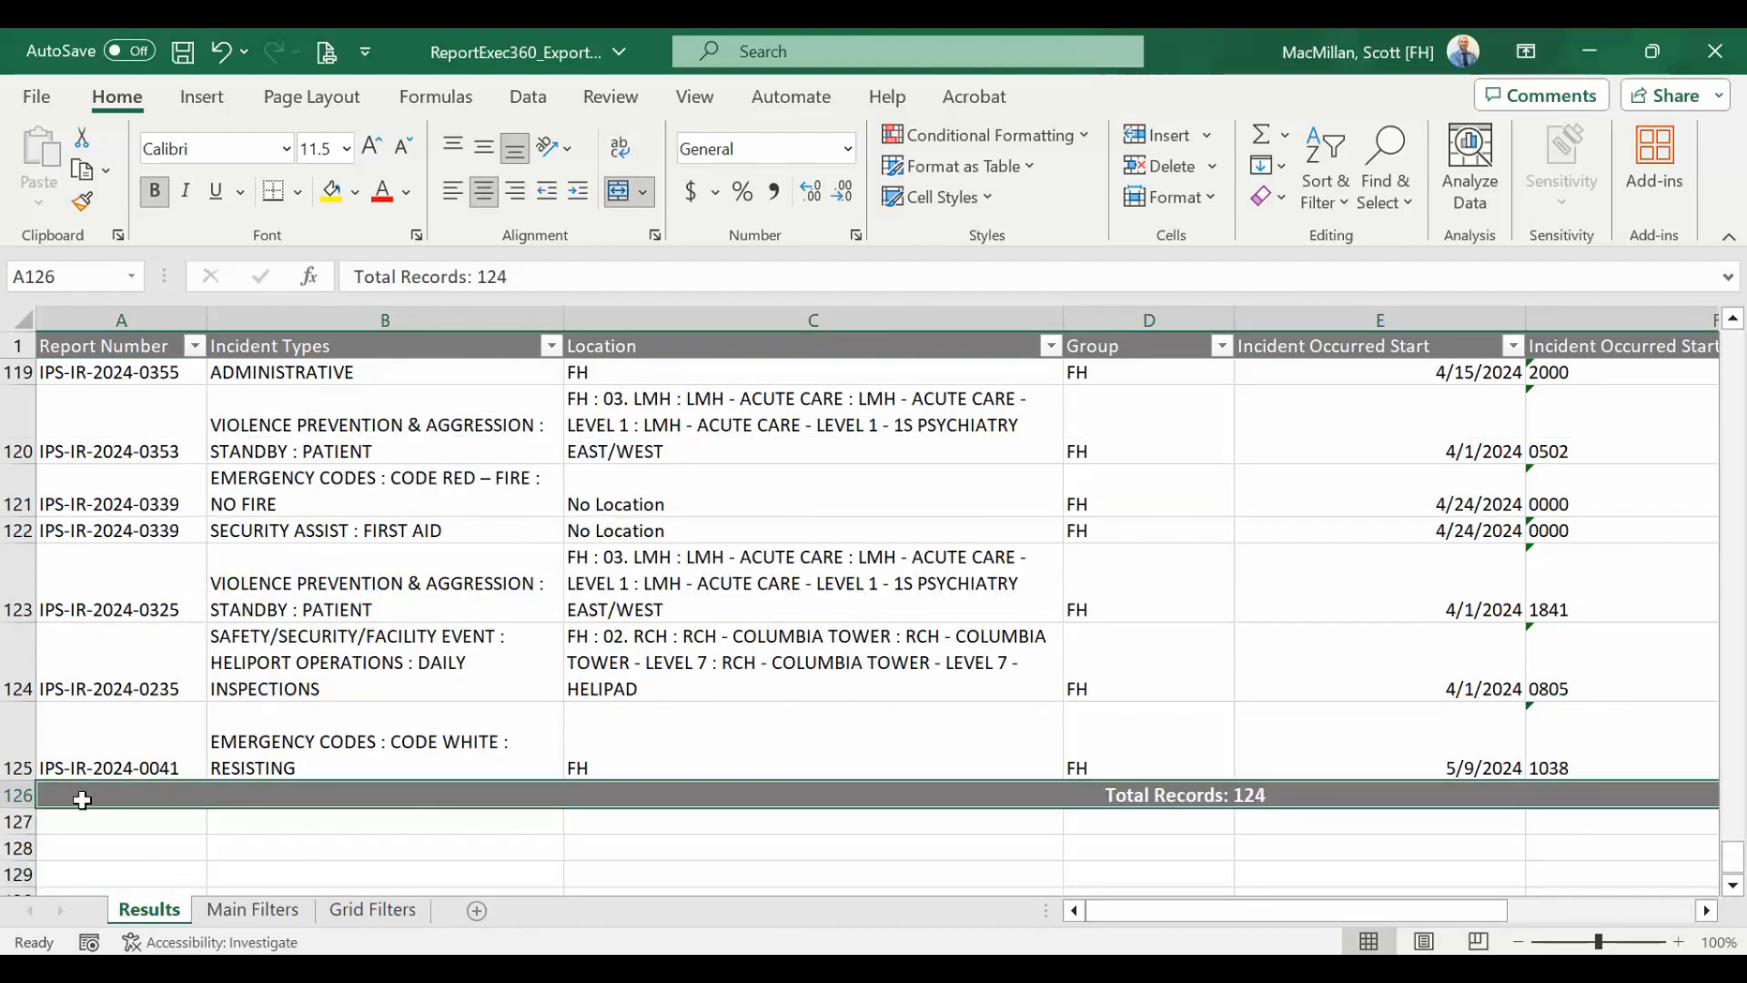
click(12, 795)
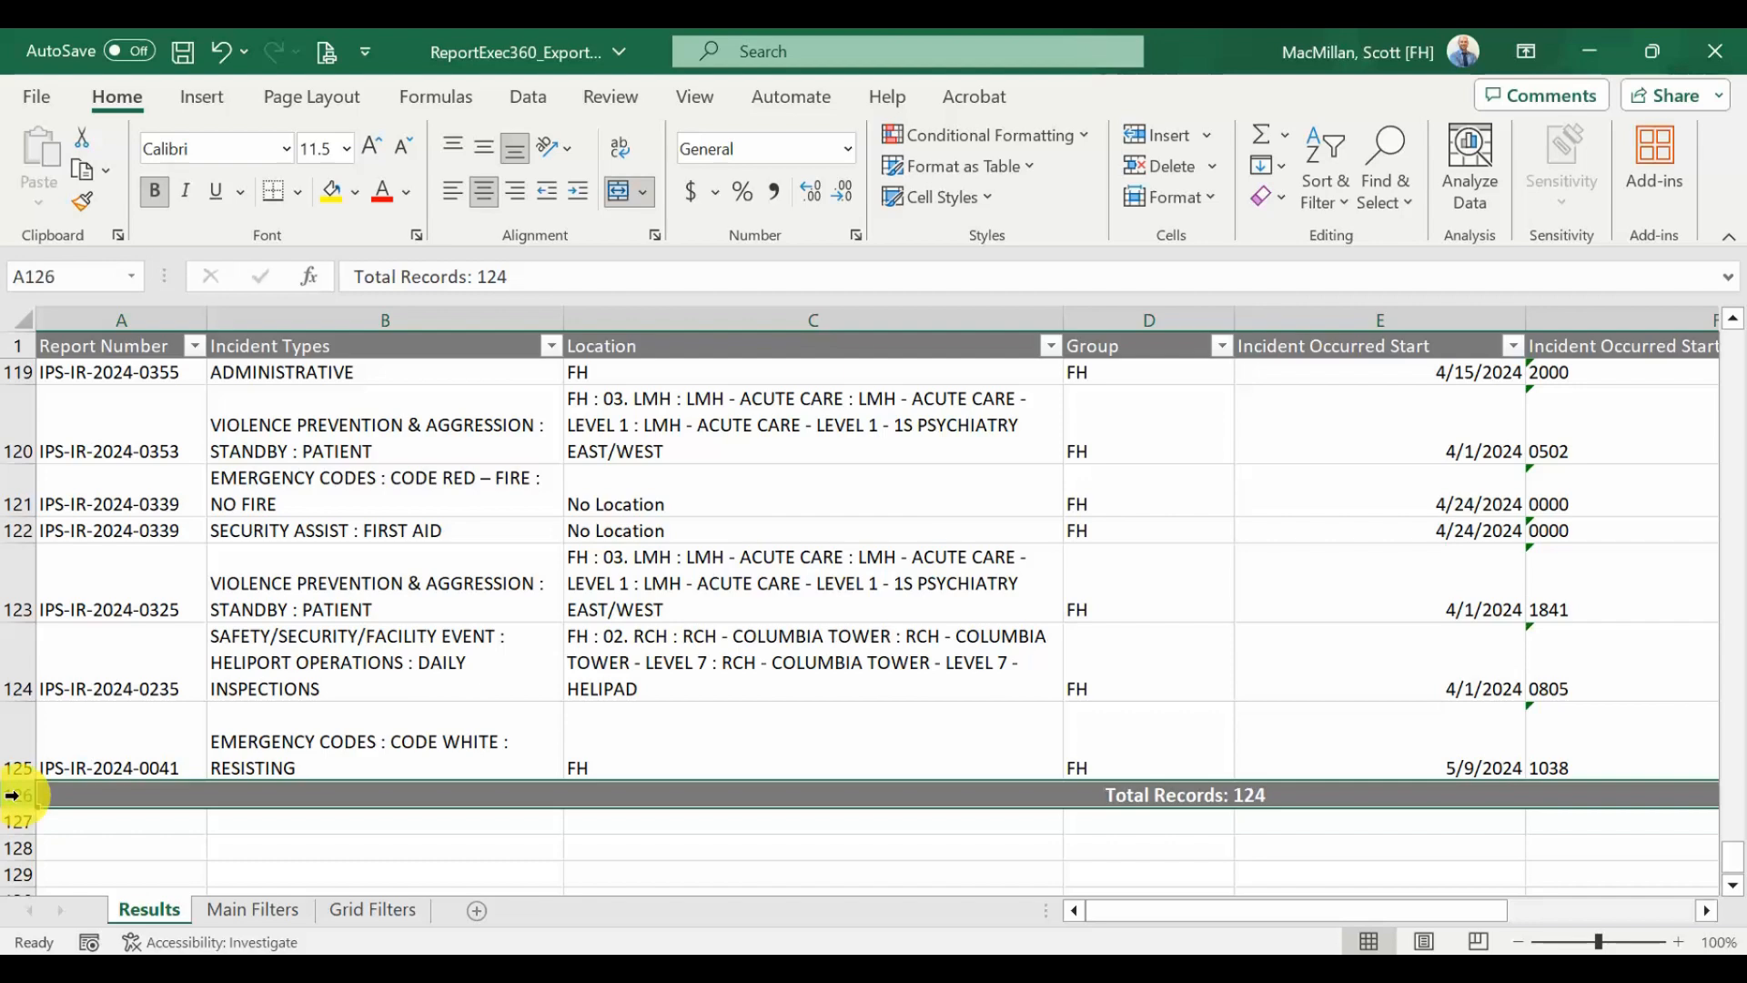
right_click(12, 794)
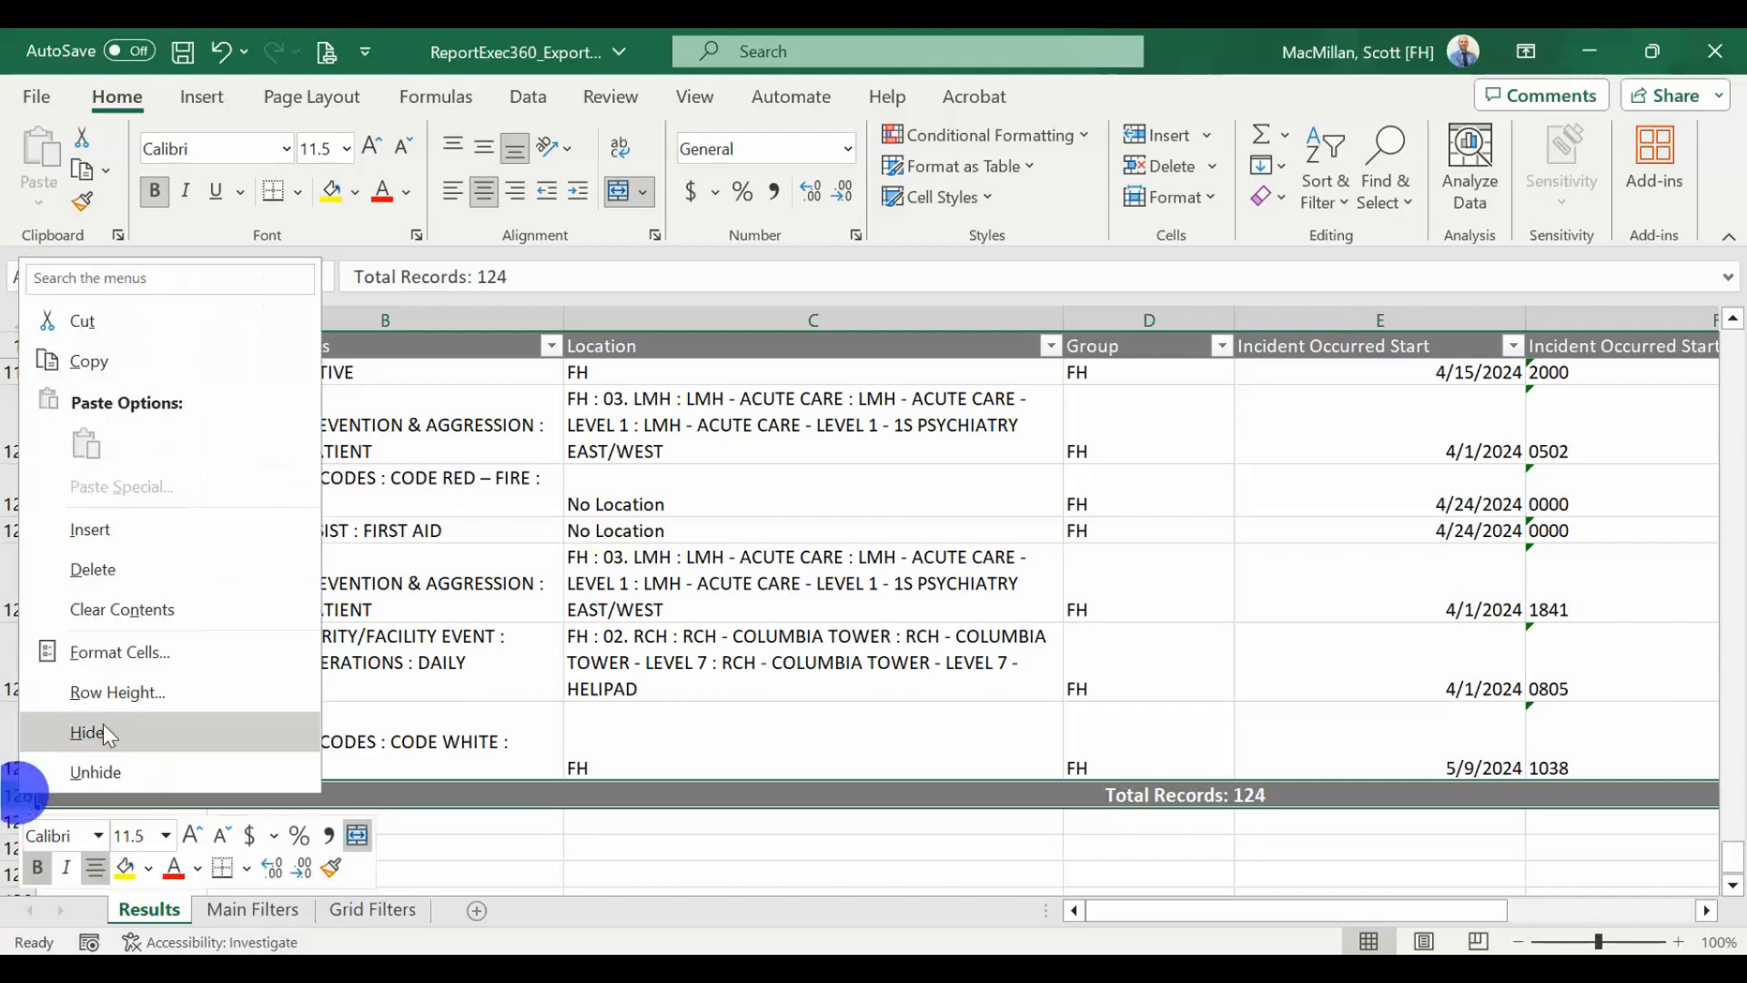
click(126, 565)
click(125, 569)
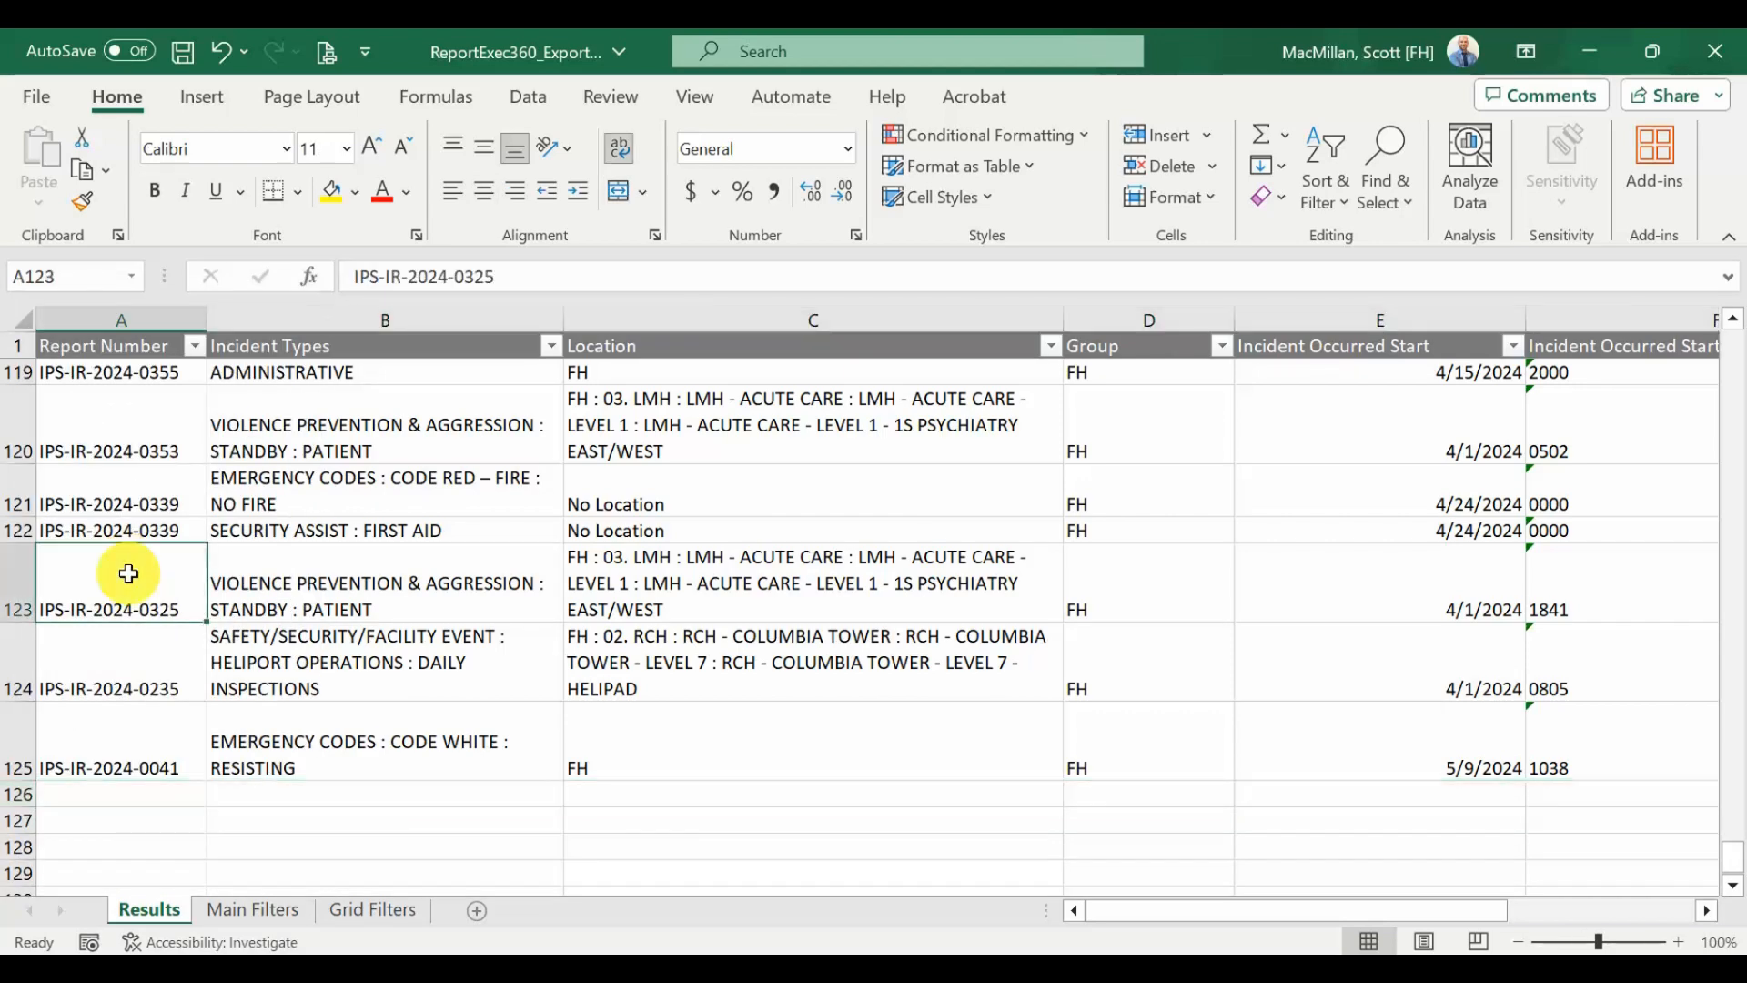
Step: Compare the Incident Occurred Start and Incident Occurred Start Time columns, inspecting the time portion of the start value in E3 without changing it
key(ctrl+Home)
key(Down)
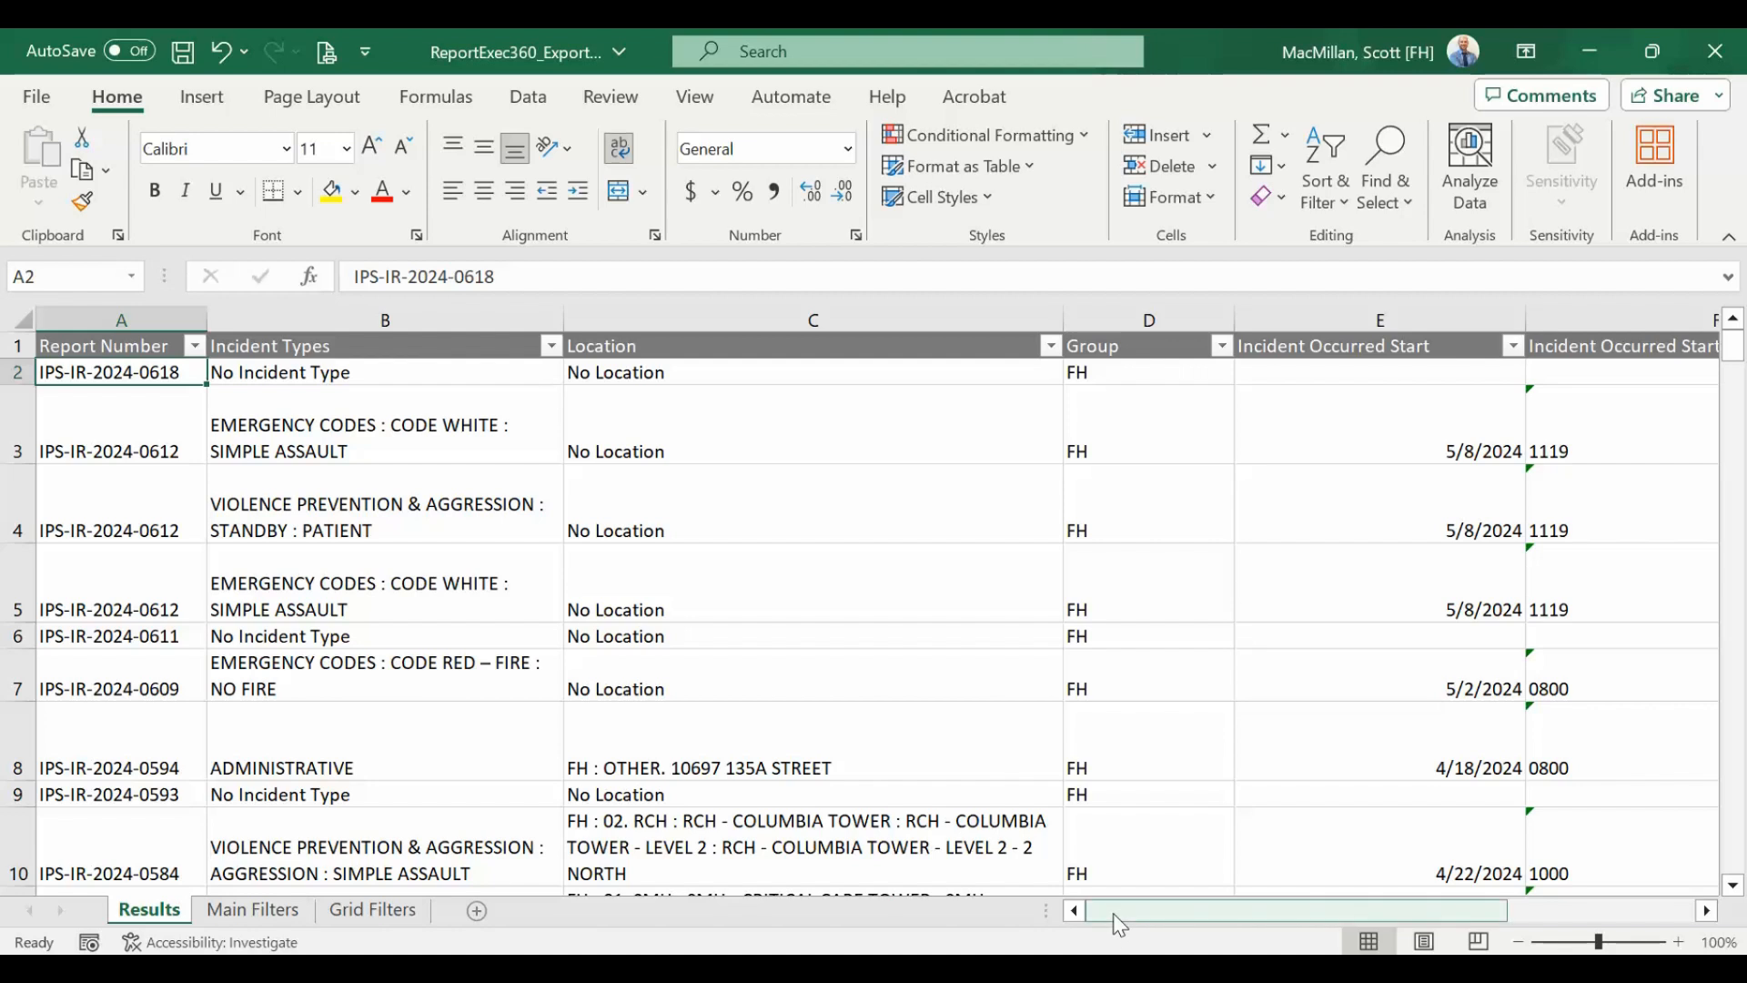
drag(1113, 914, 1223, 905)
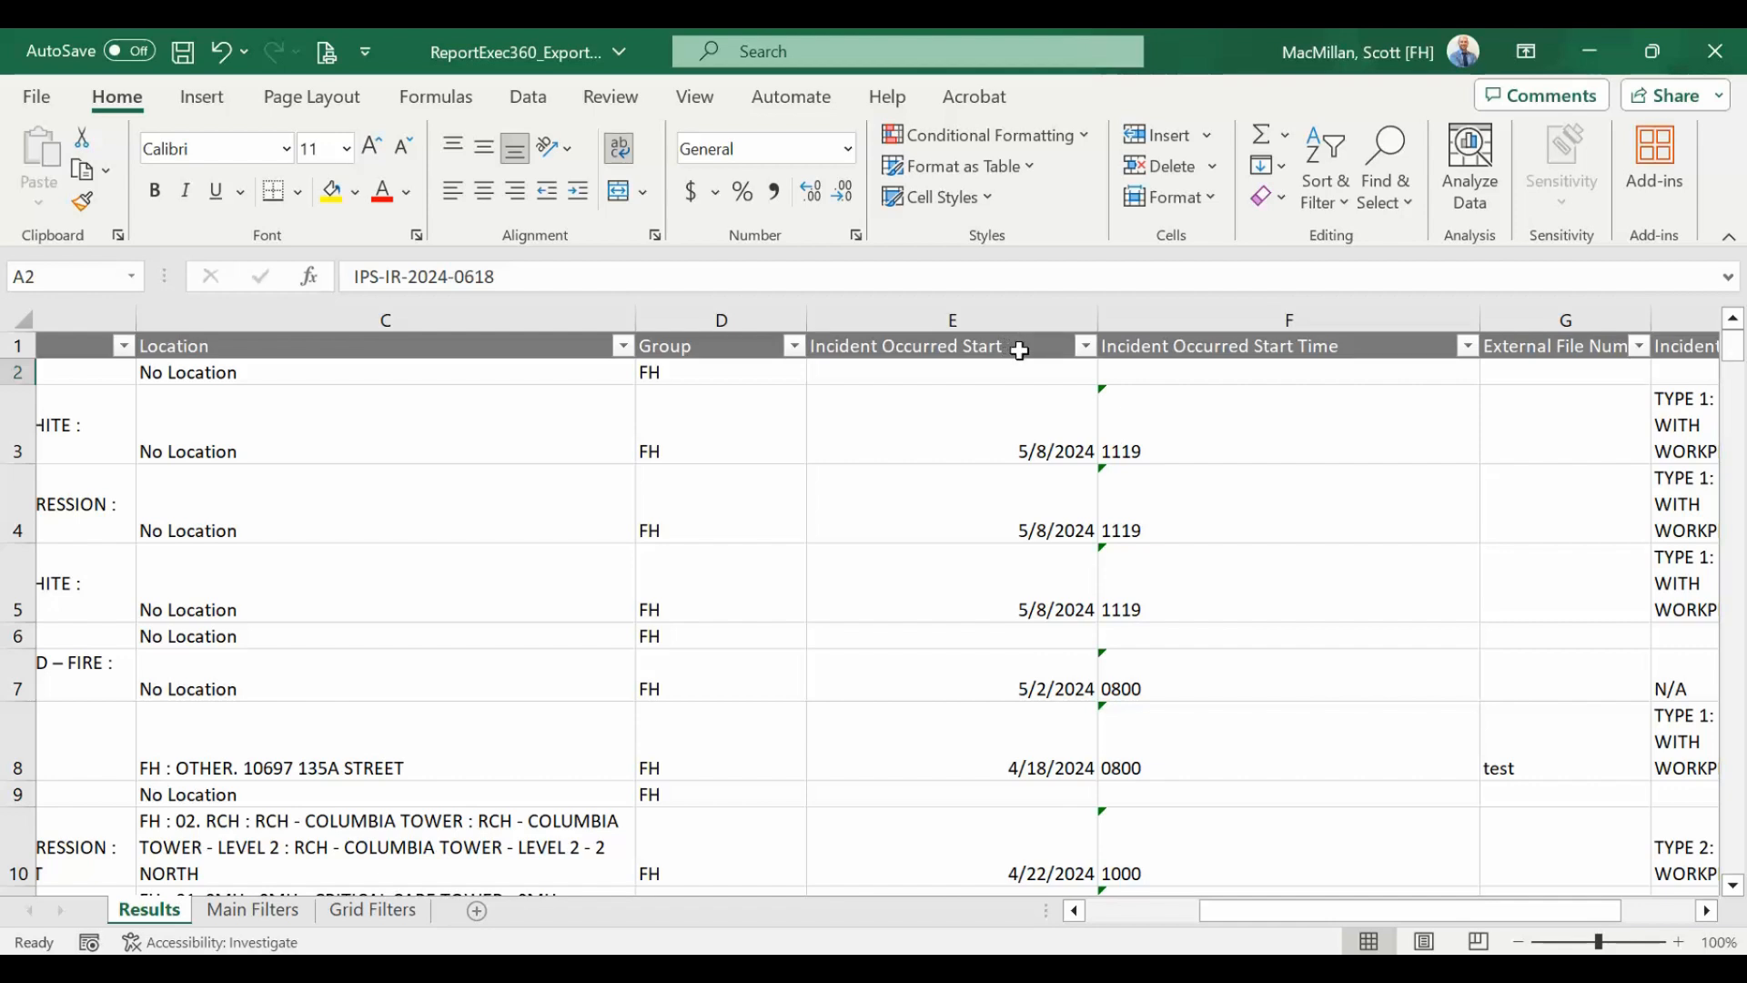
click(976, 430)
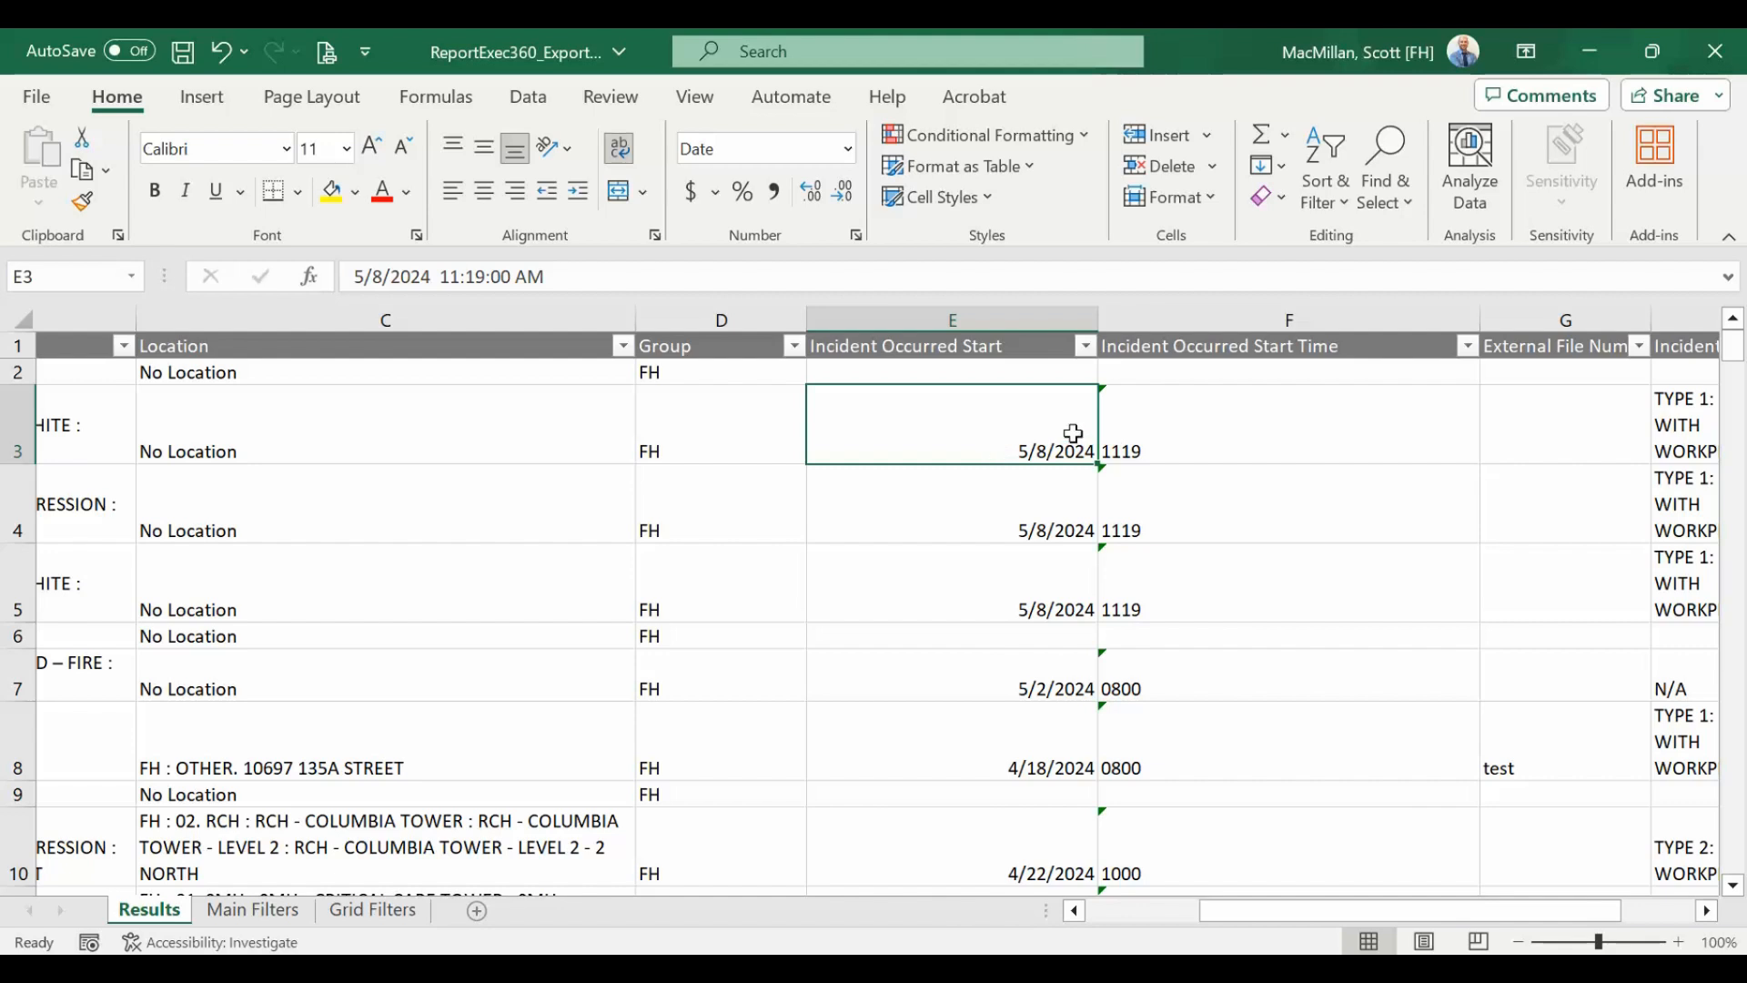
click(1338, 344)
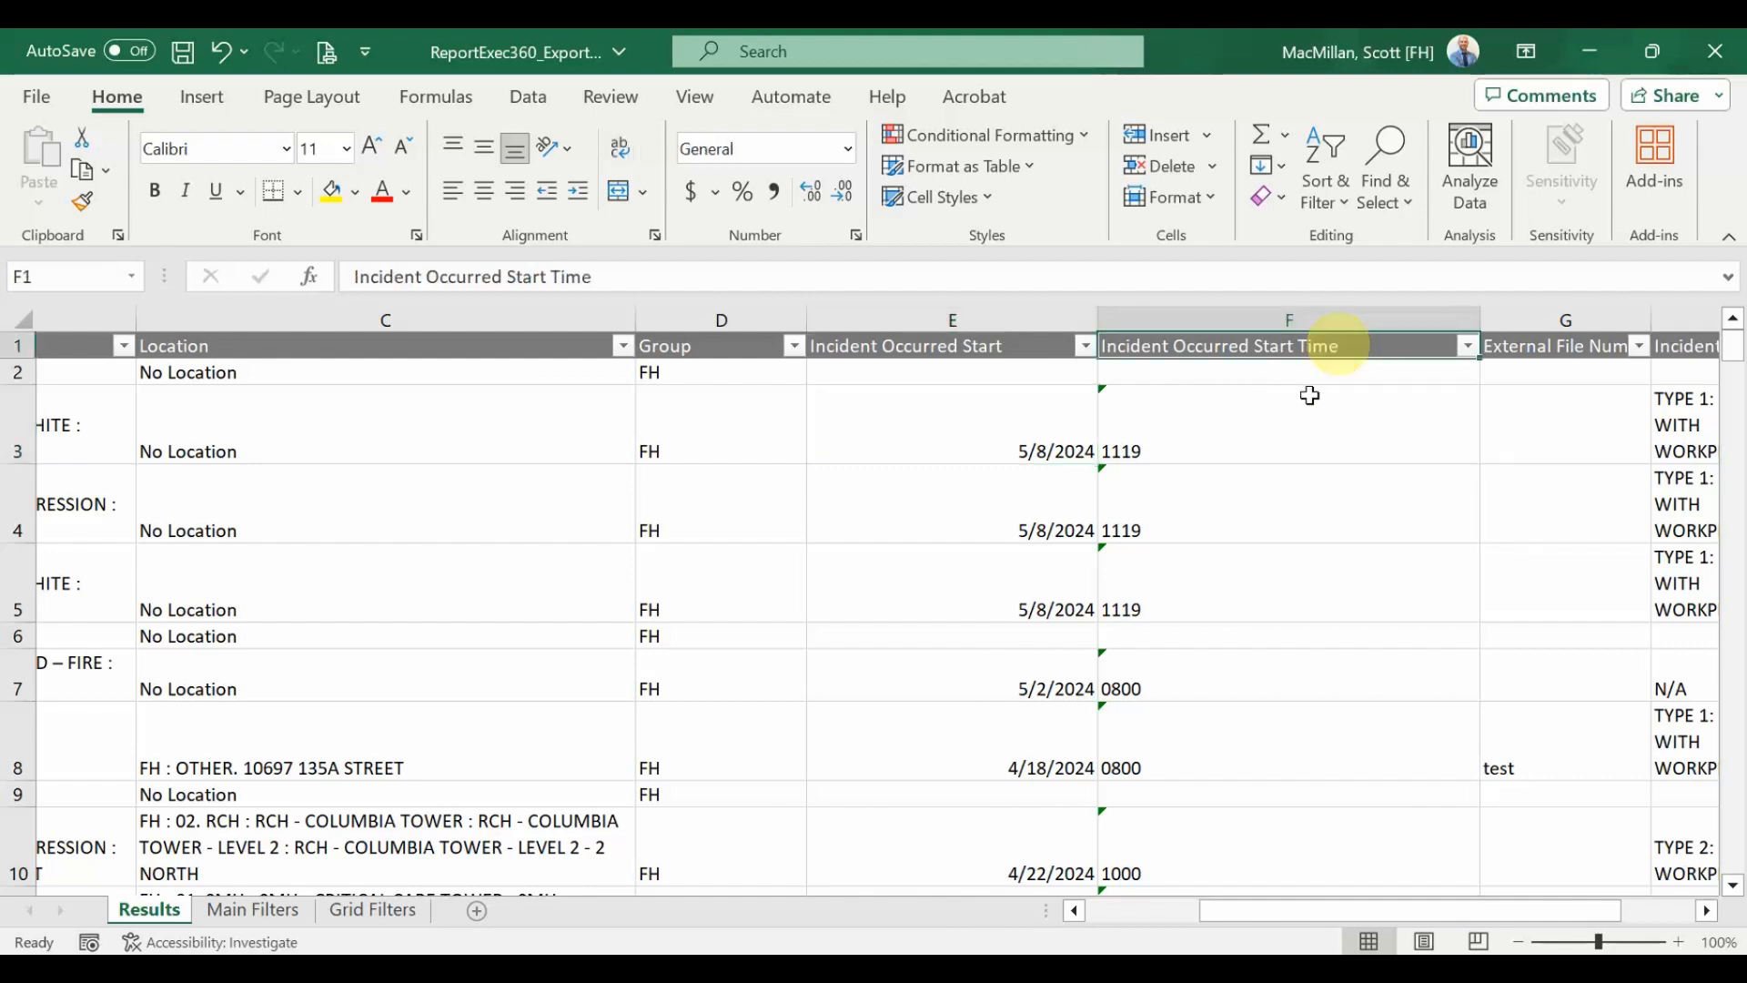
click(1257, 433)
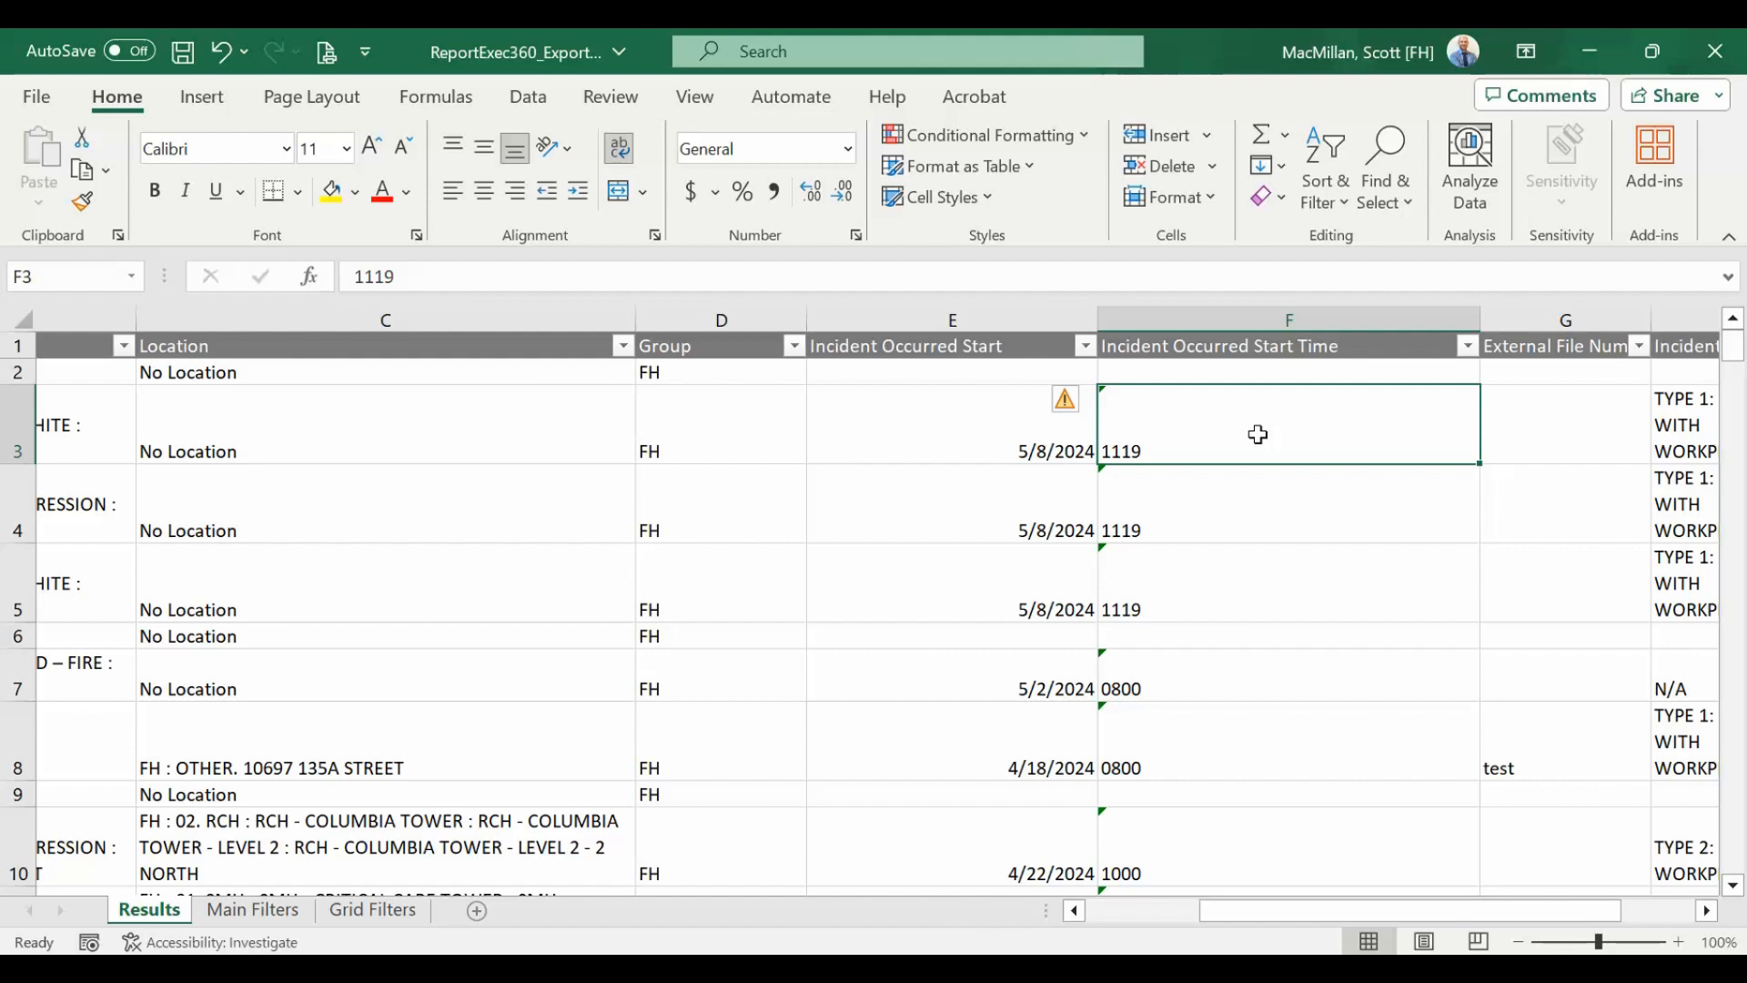
click(901, 436)
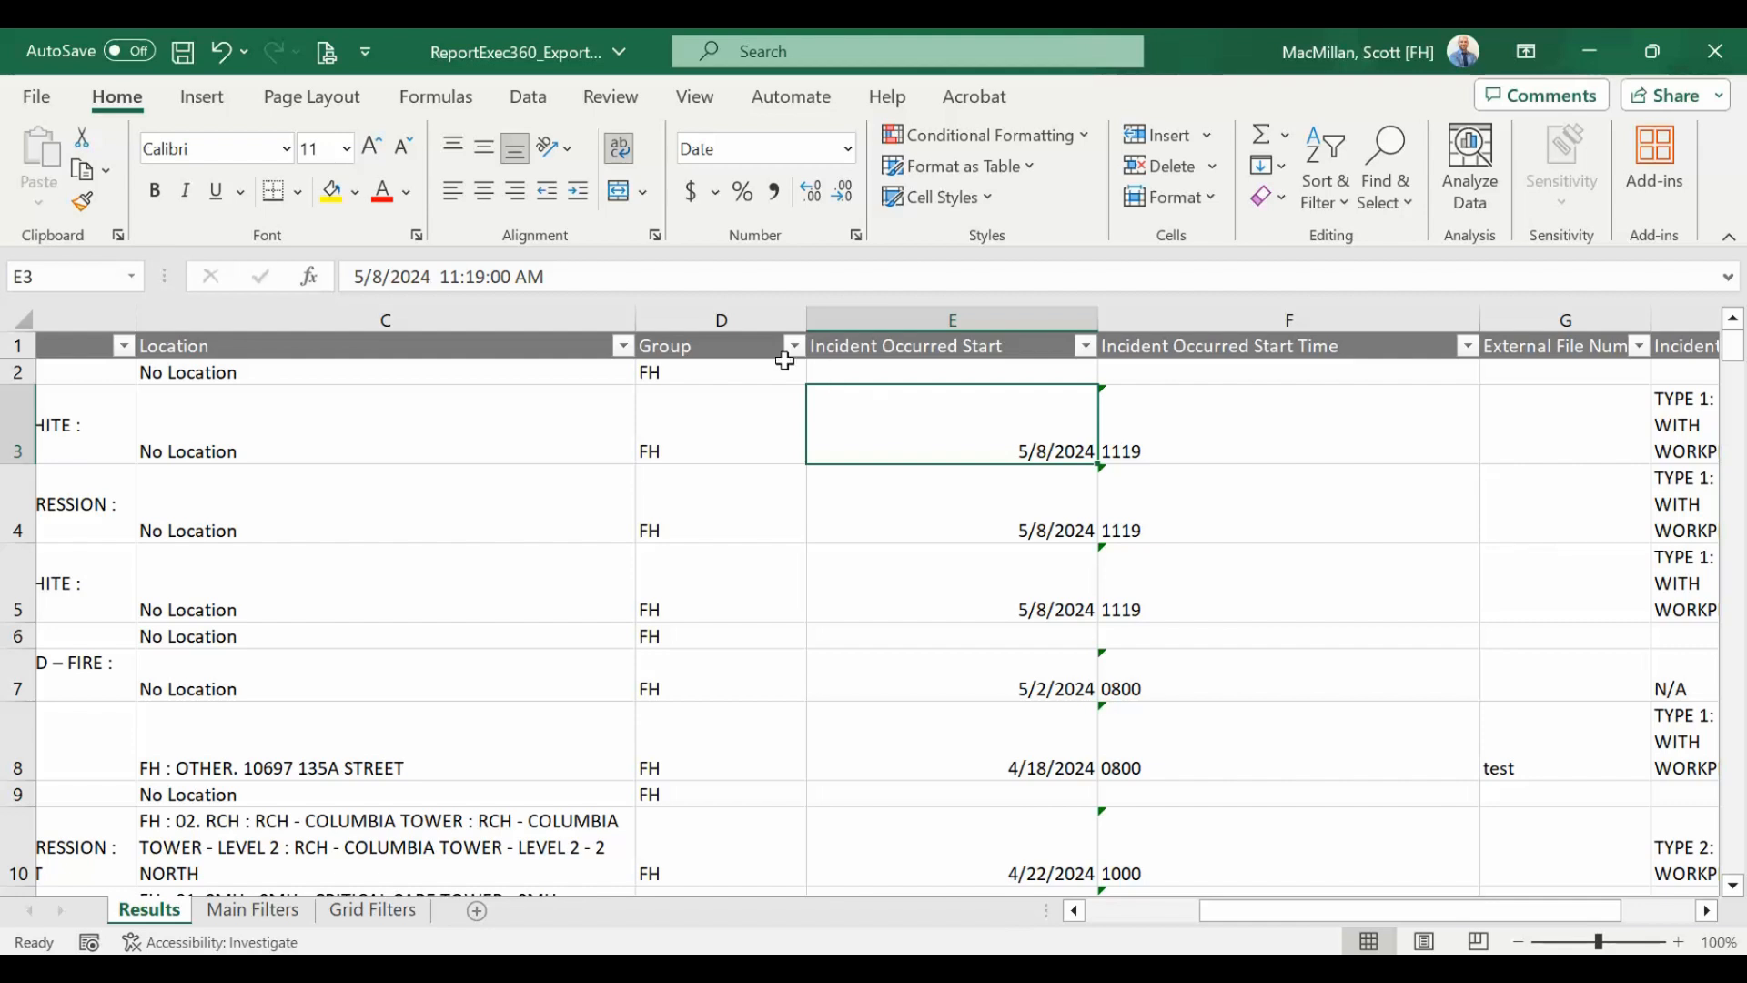
click(535, 279)
drag(535, 278, 439, 278)
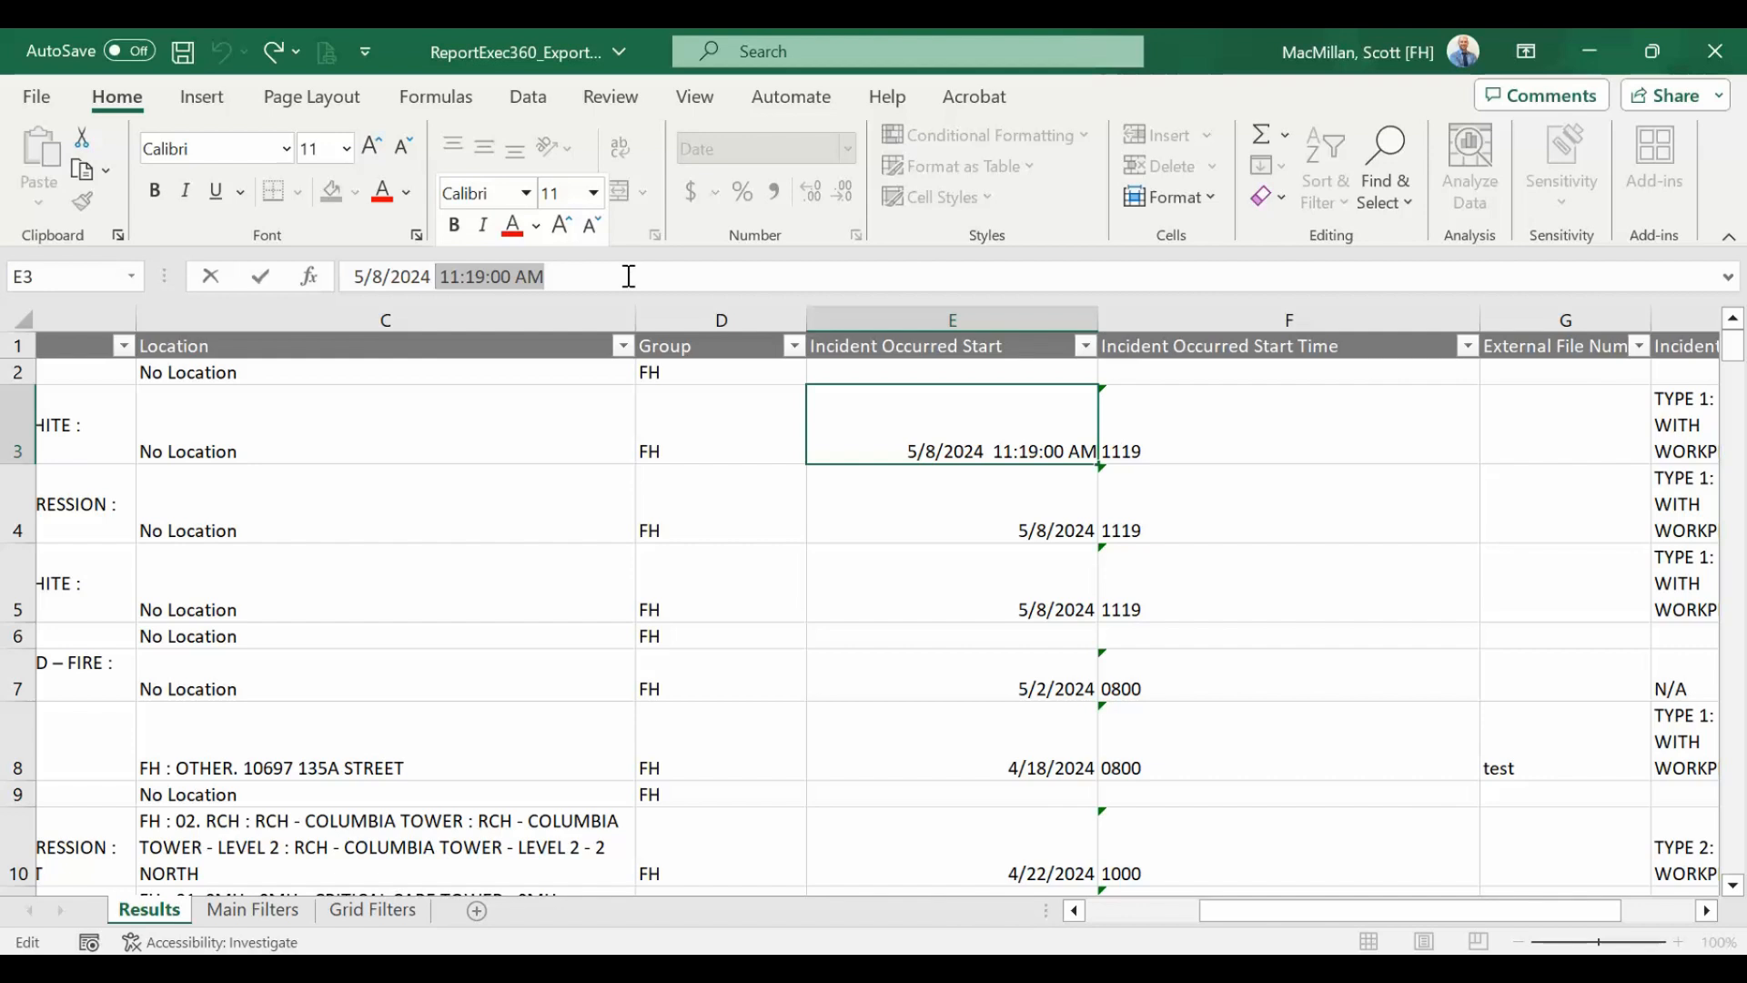
click(1371, 352)
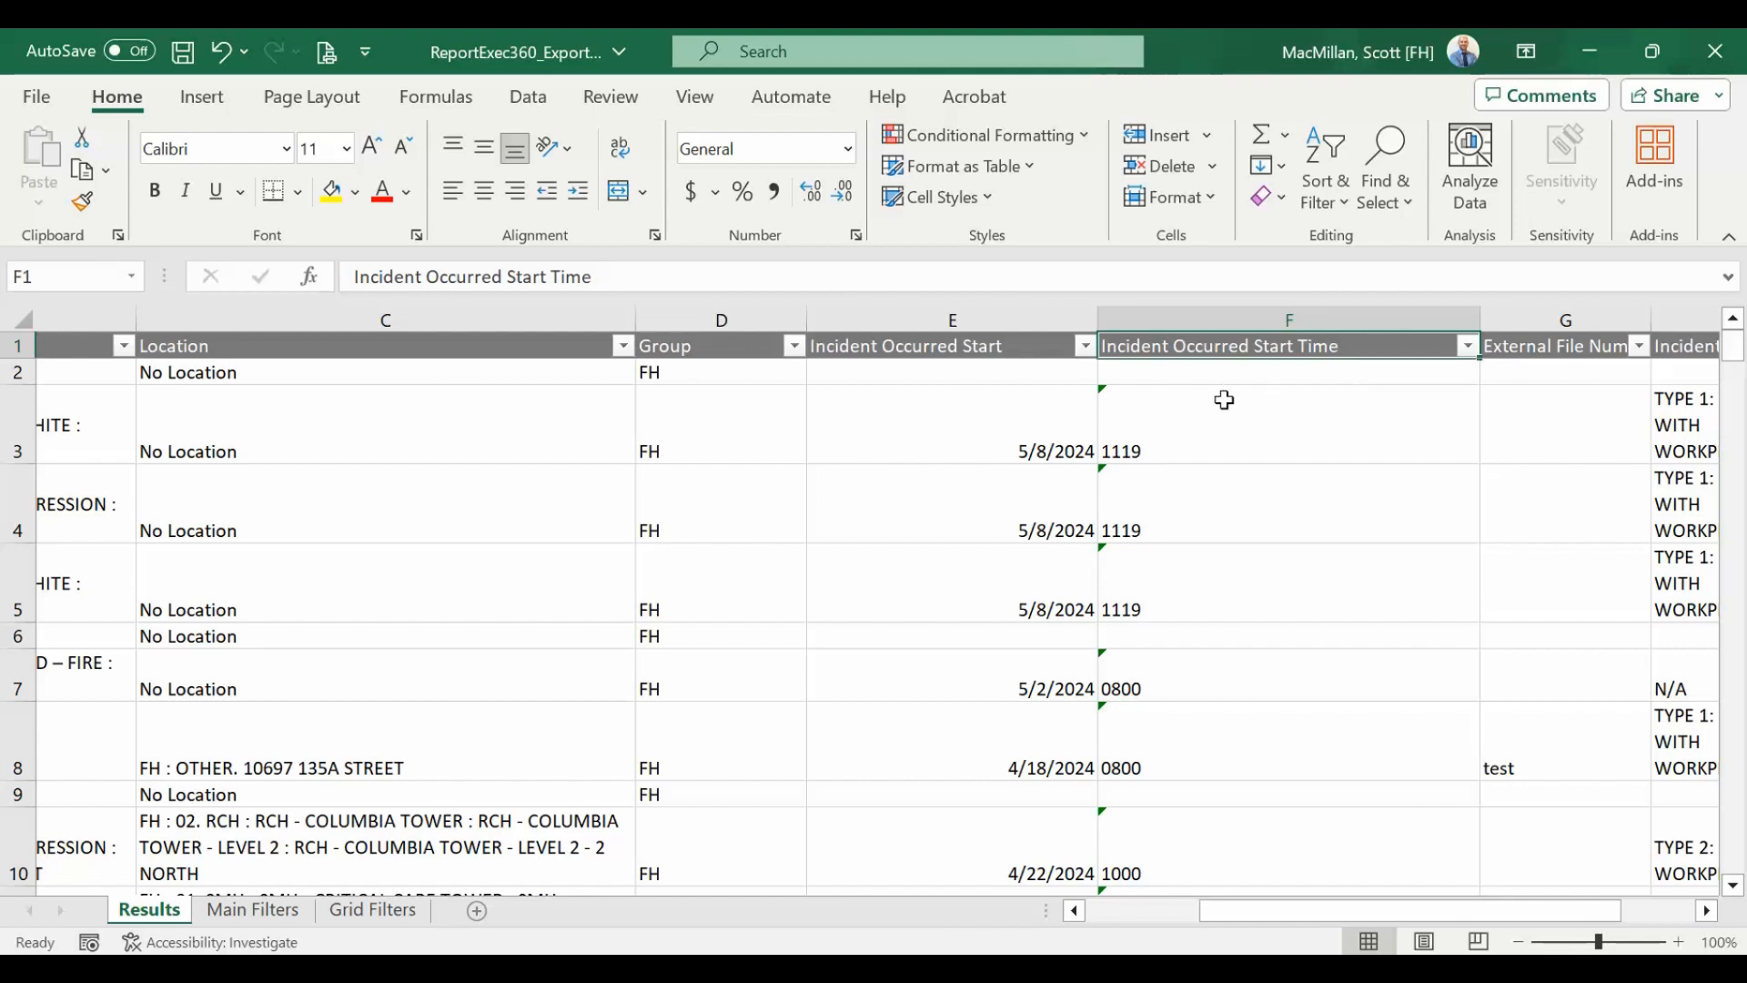
click(892, 428)
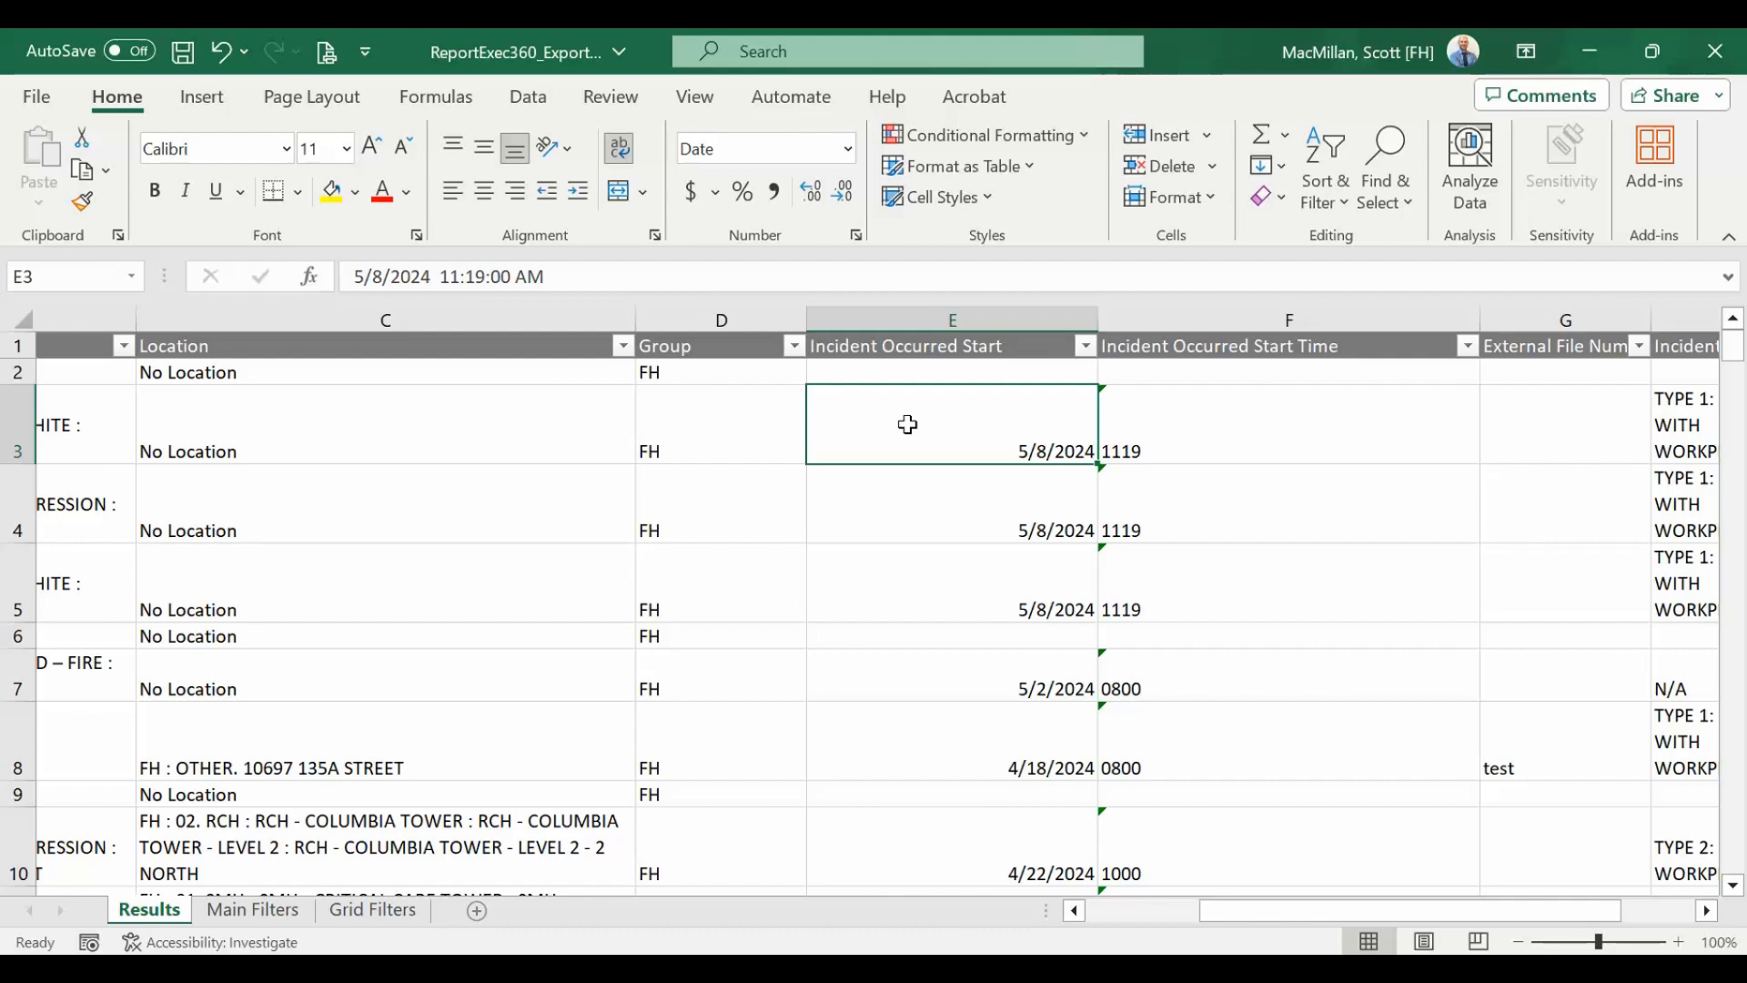
Step: Examine the Main Filters and Grid Filters sheets, including the search dates, and return to the Results sheet
drag(1329, 911, 1117, 896)
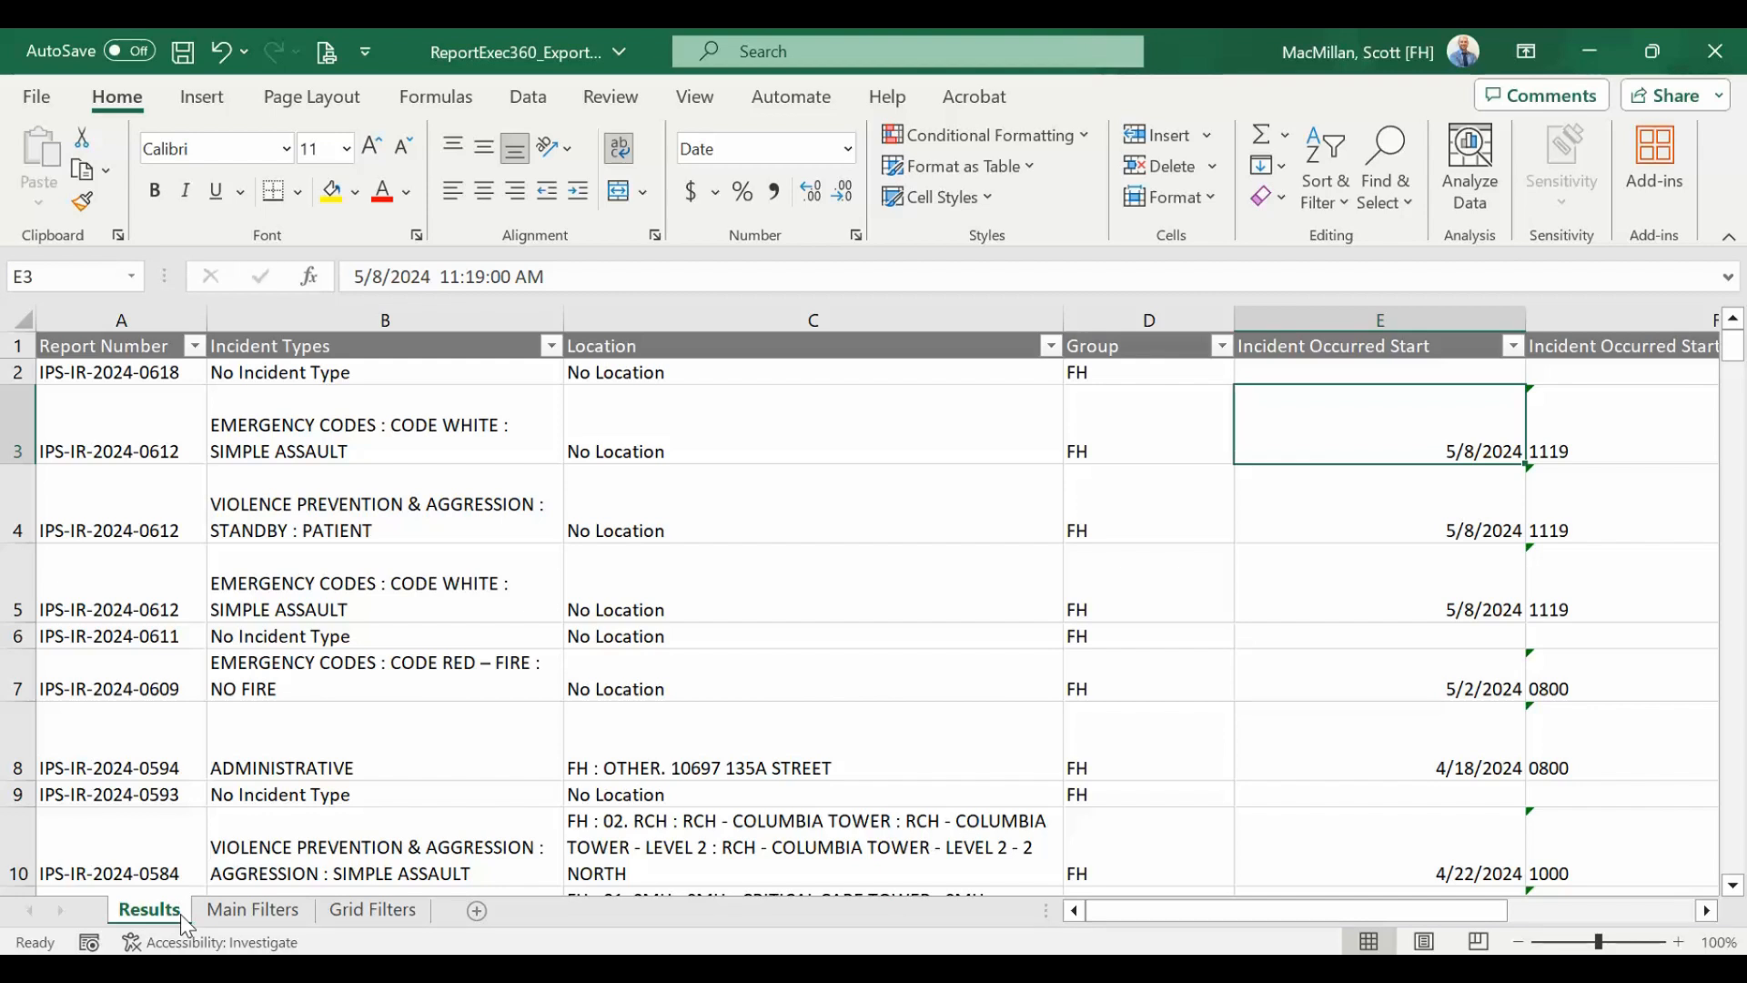
click(275, 912)
click(367, 916)
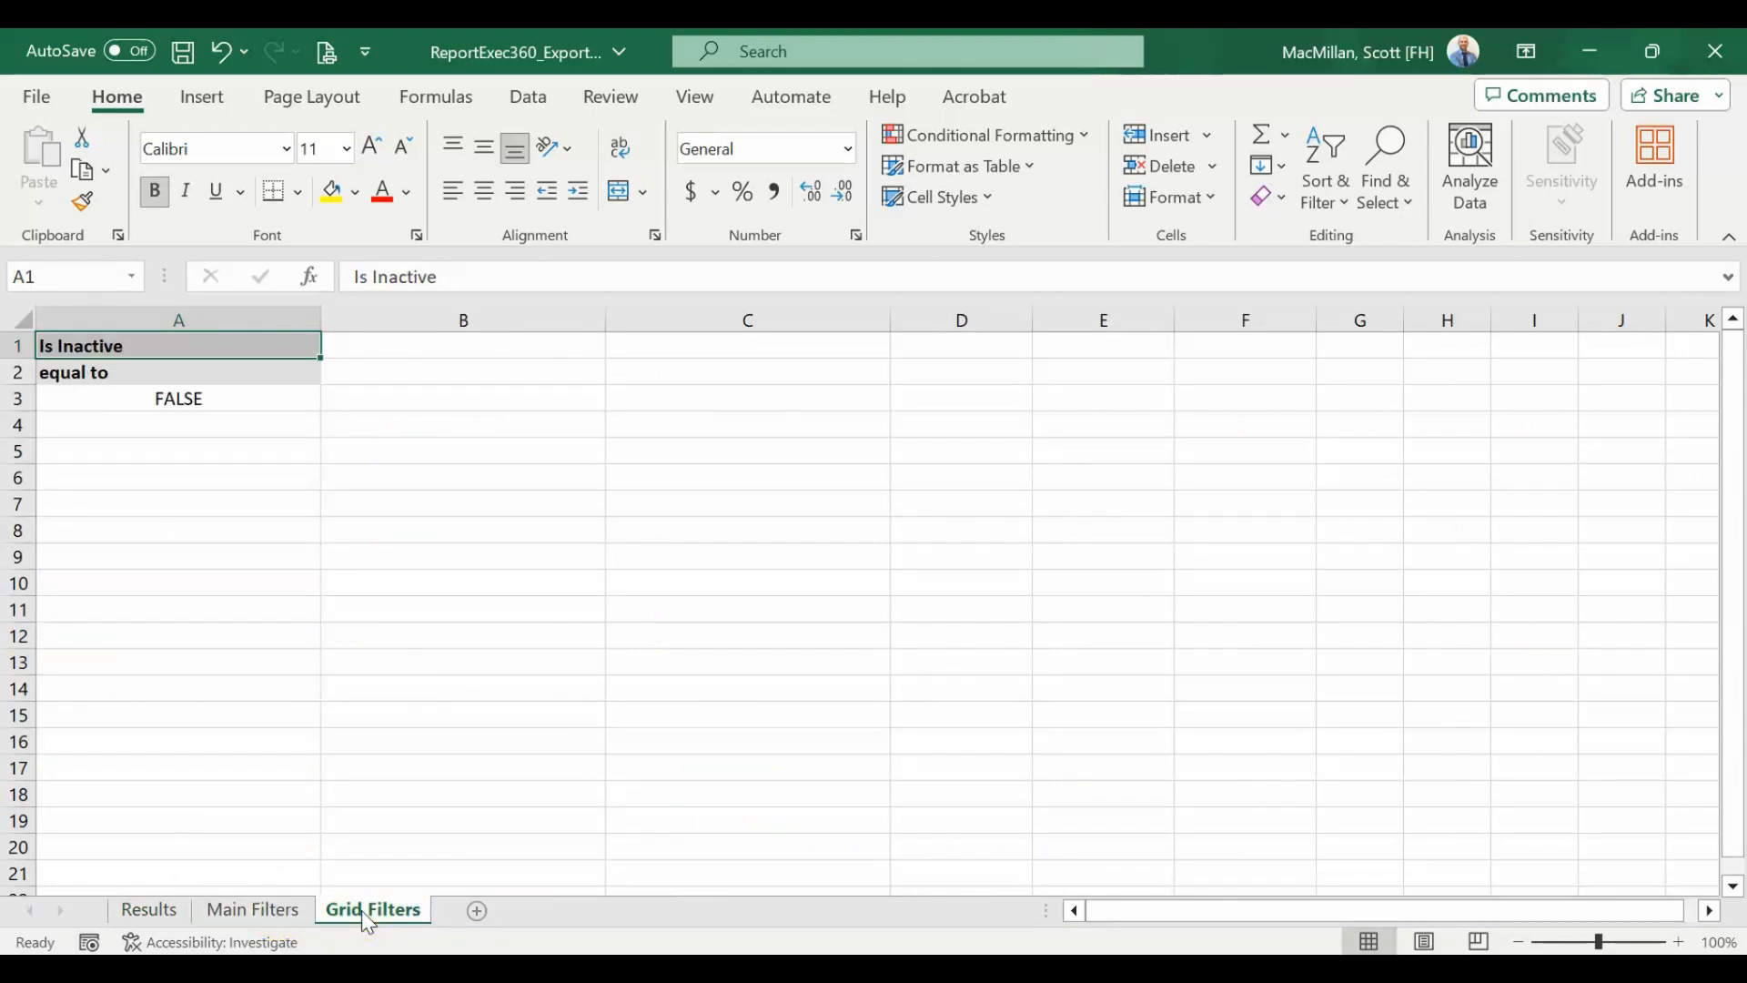
click(274, 911)
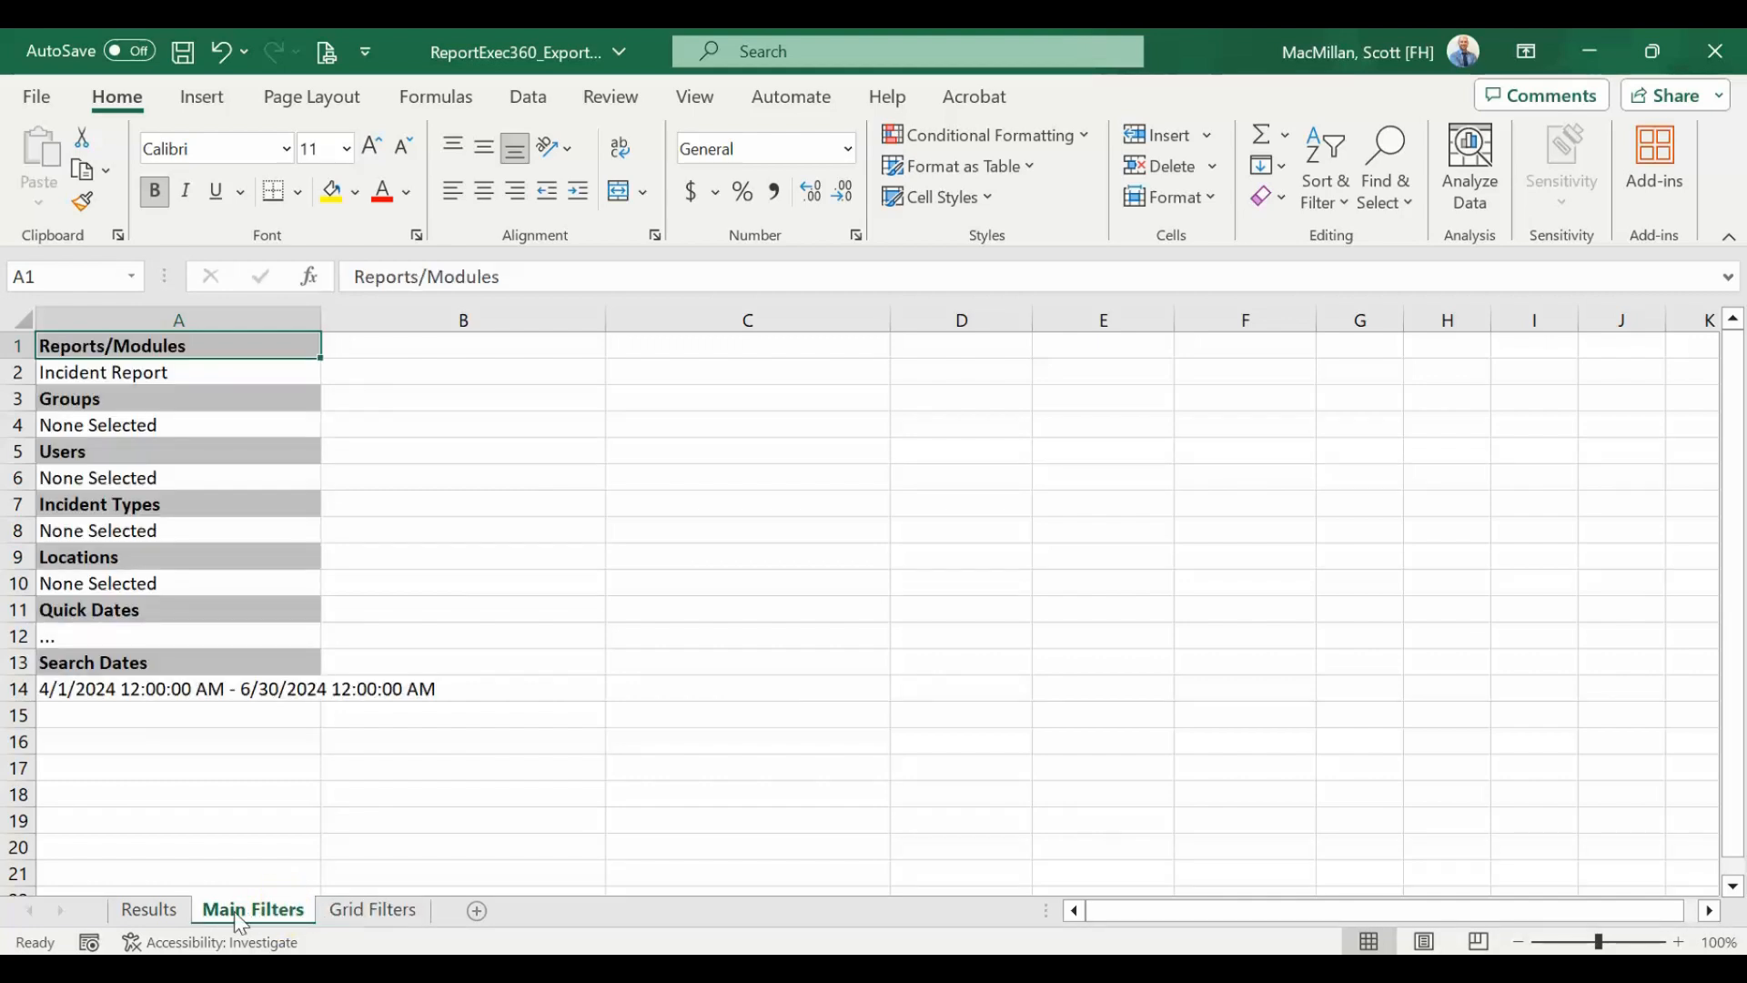
click(160, 913)
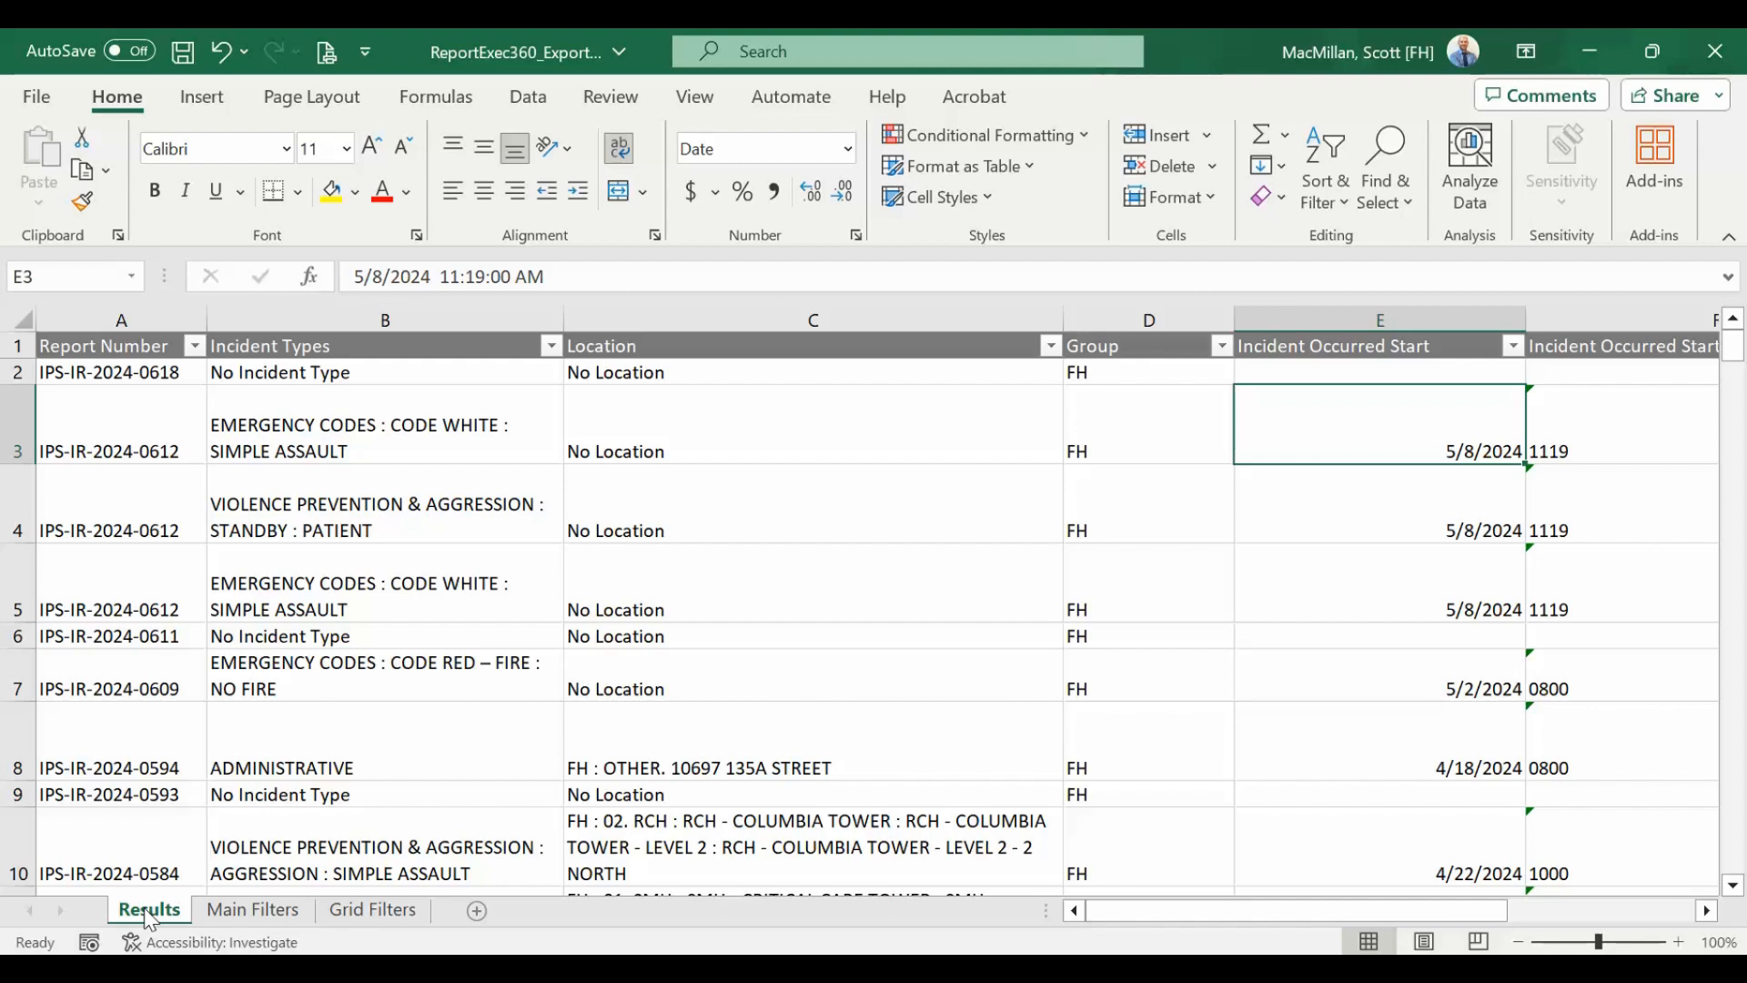
Step: Delete the Main Filters and Grid Filters sheets together from the workbook
click(245, 910)
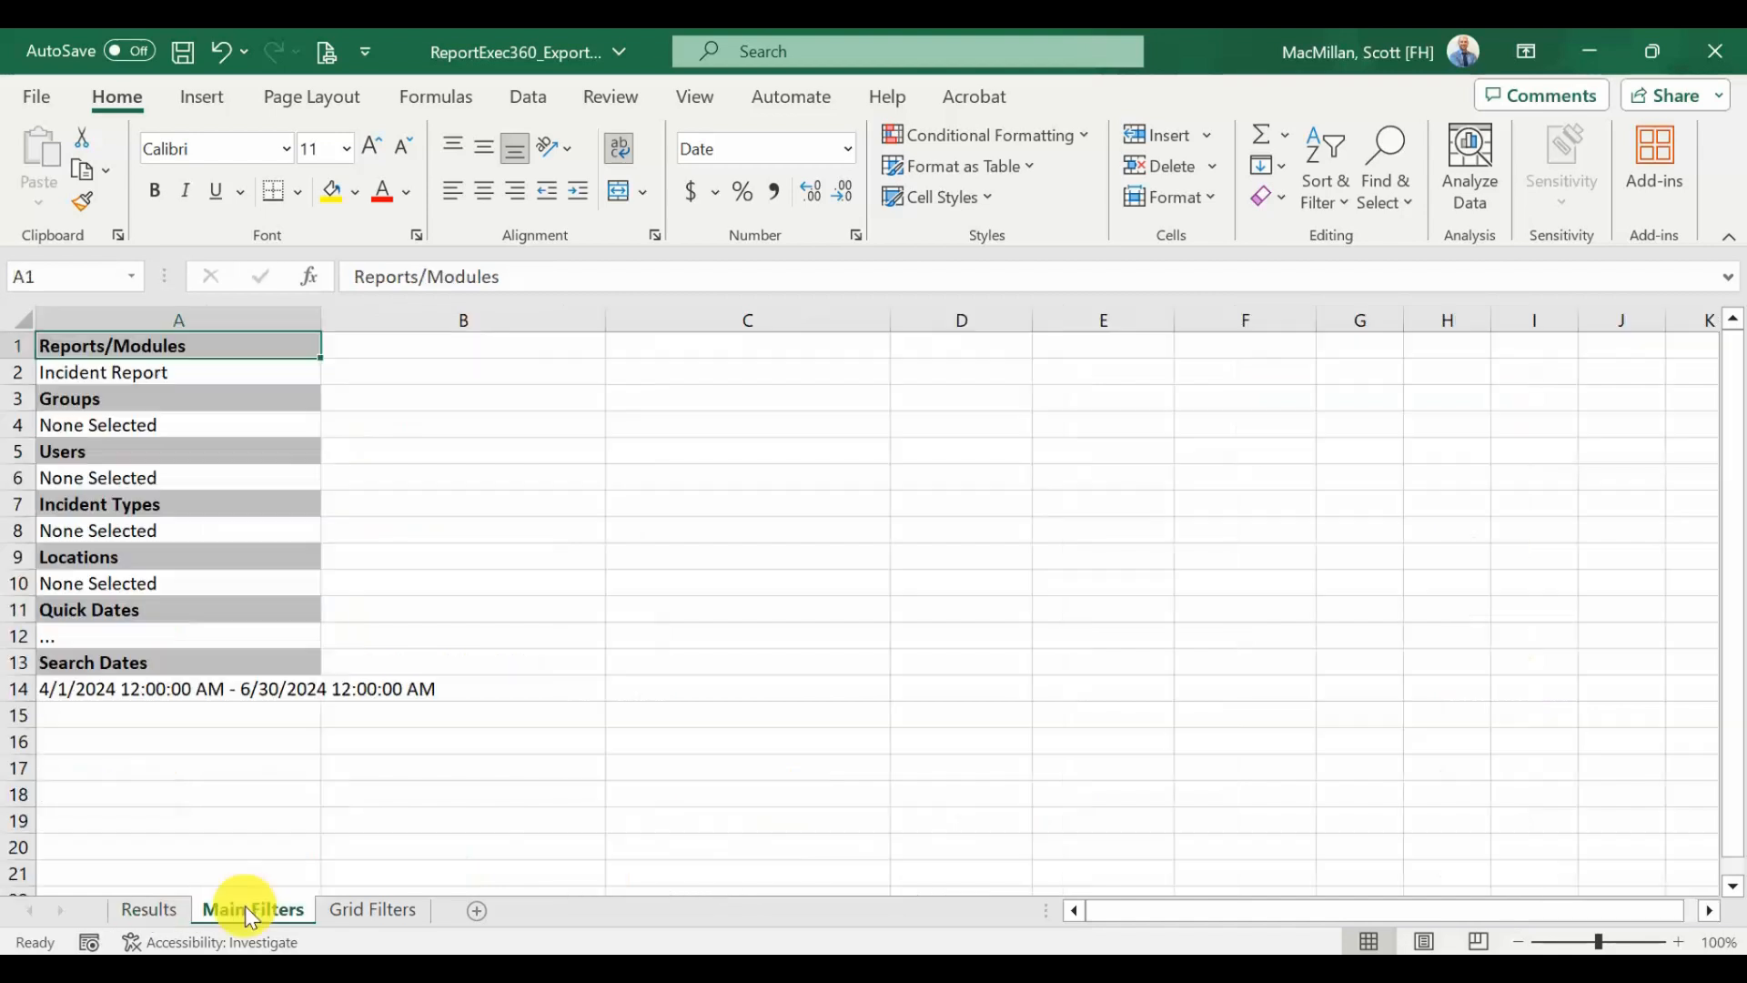
right_click(390, 911)
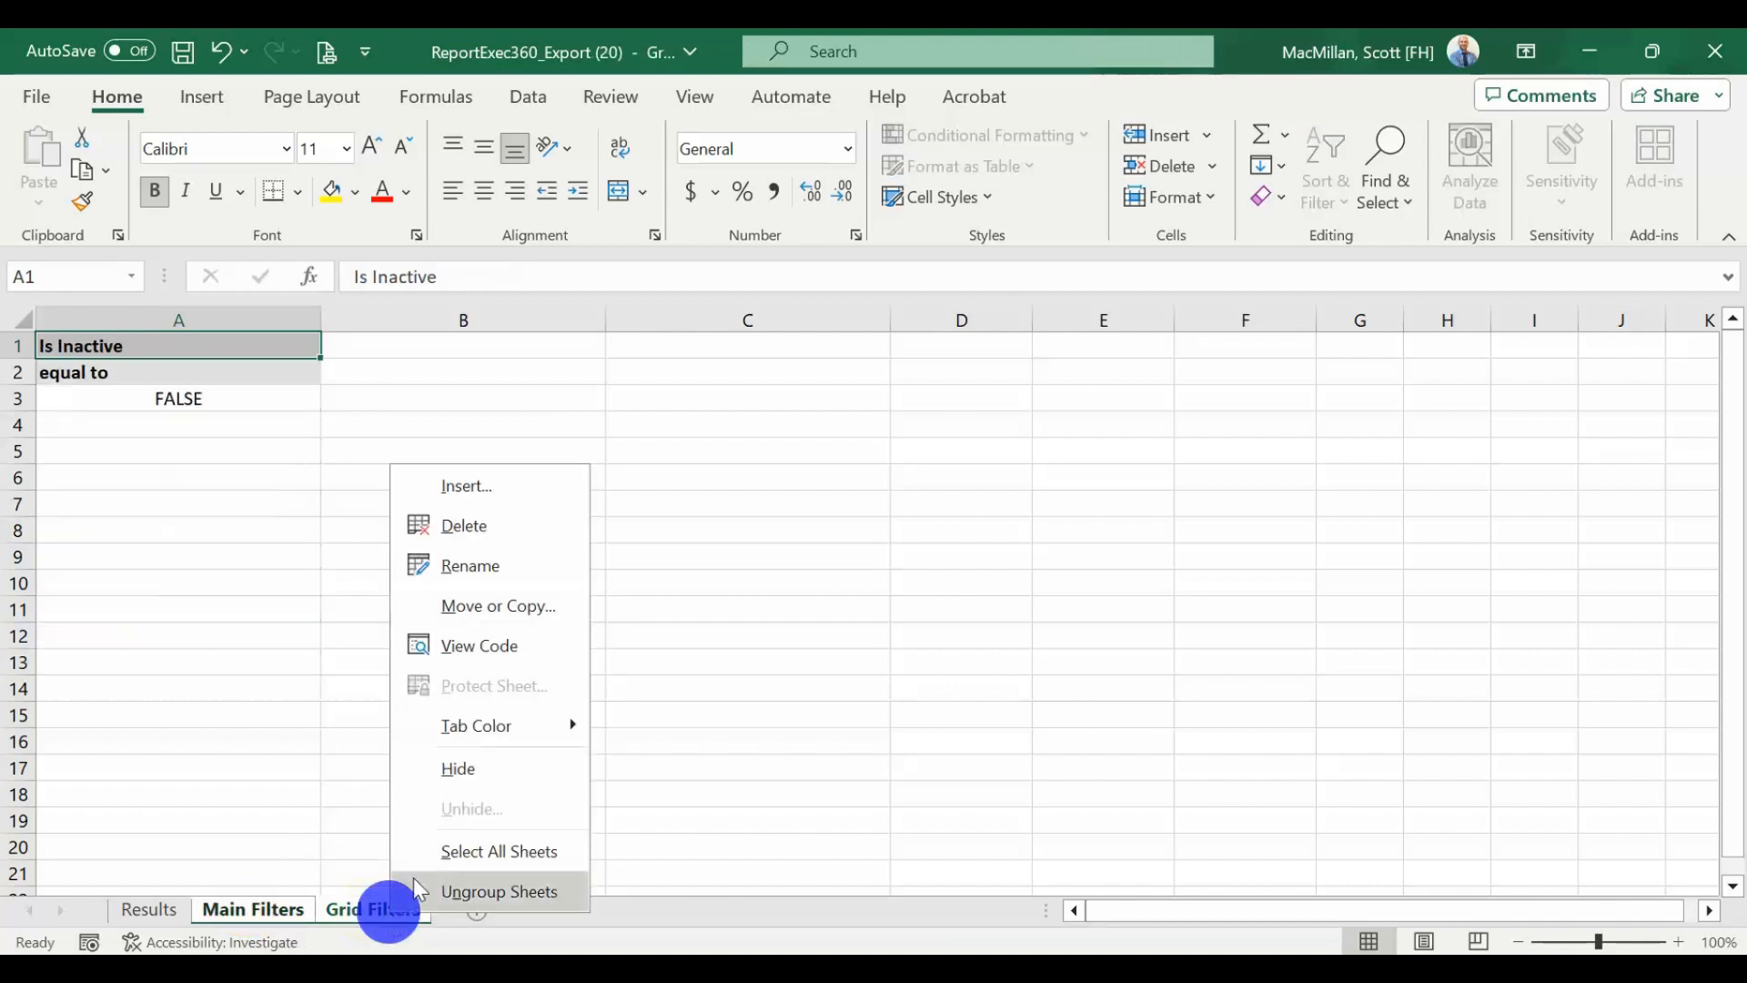
click(488, 532)
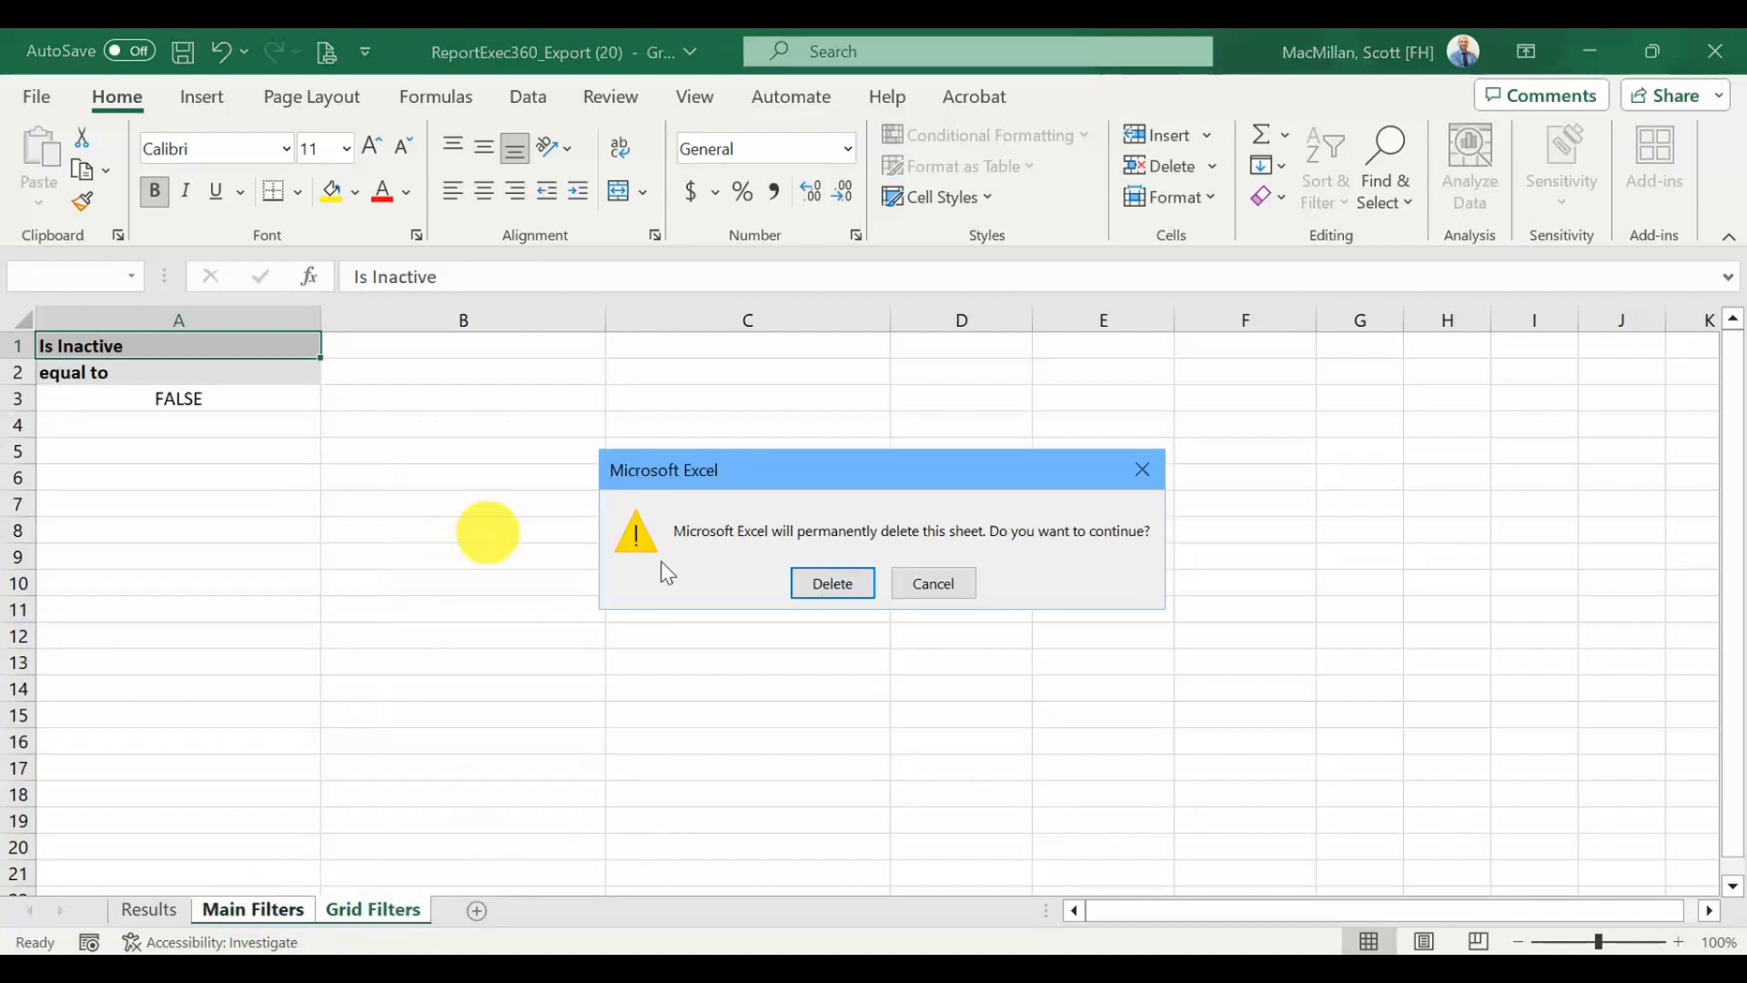
click(825, 582)
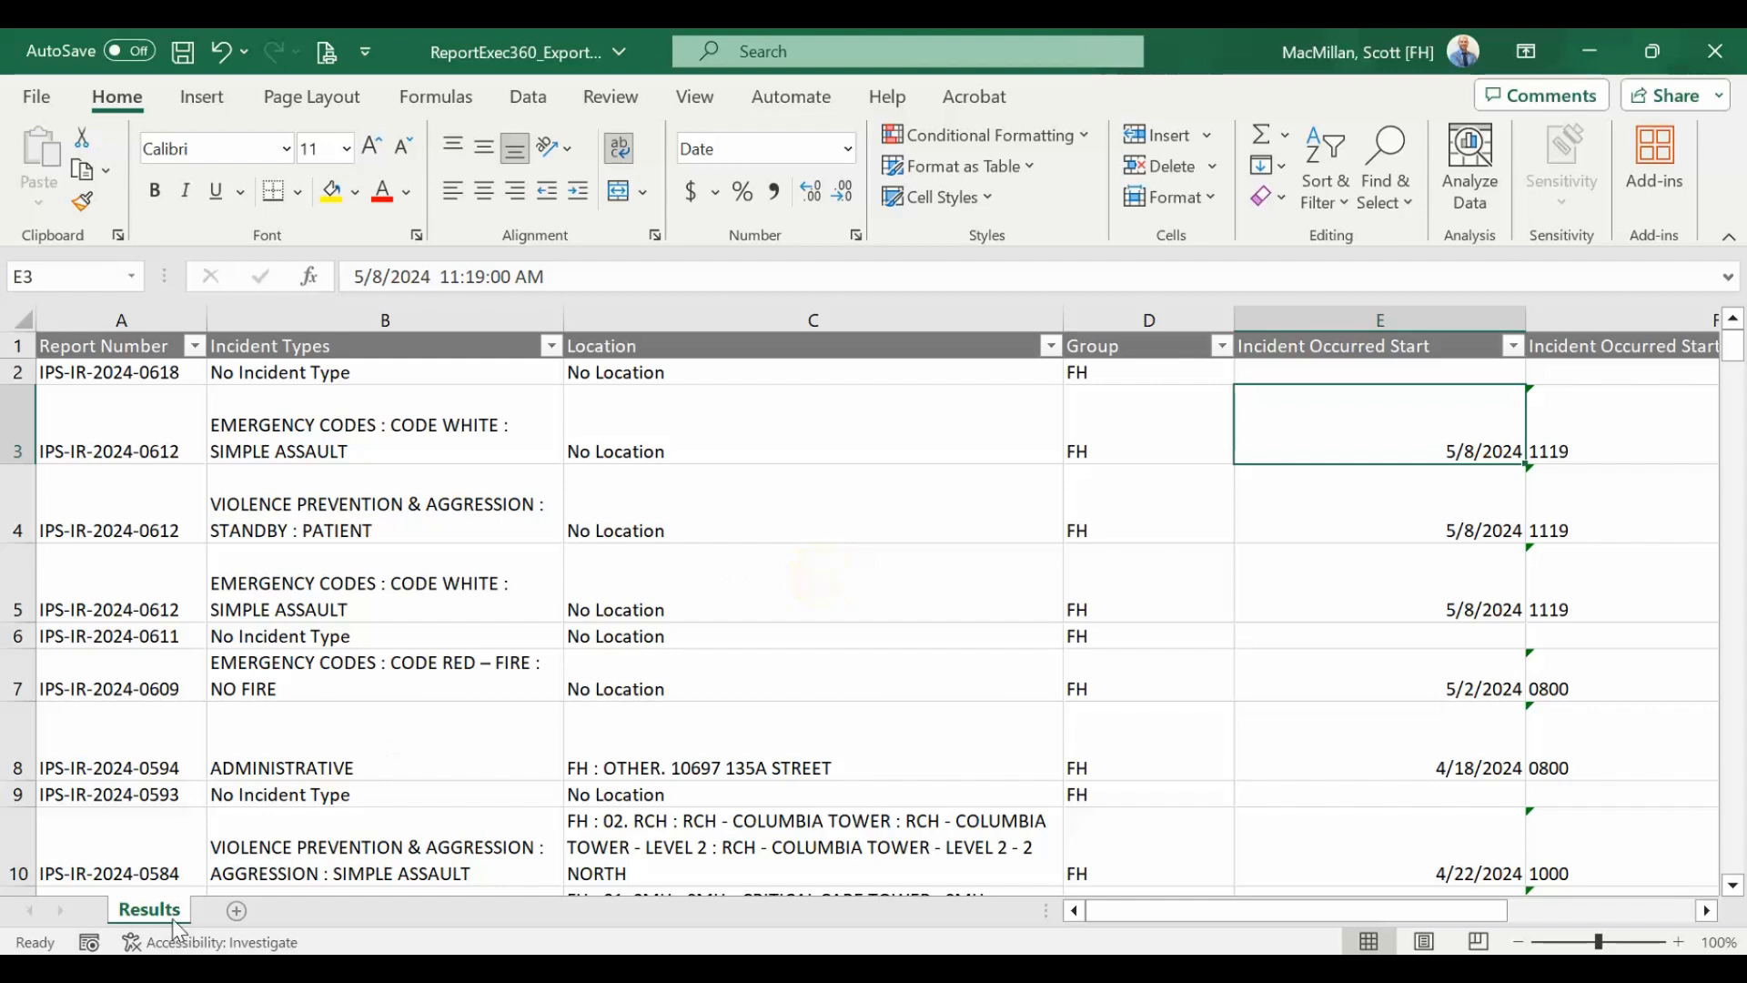